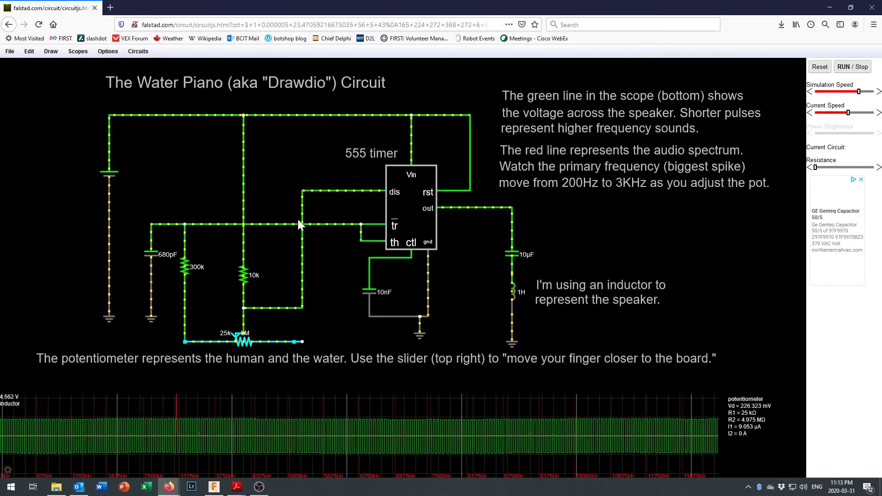
pyautogui.click(138, 51)
pyautogui.moveTo(134, 67)
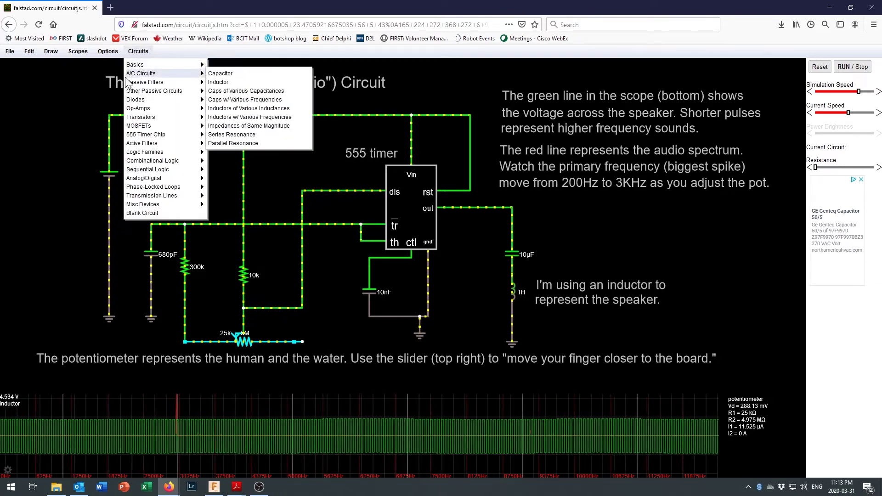
pyautogui.moveTo(146, 163)
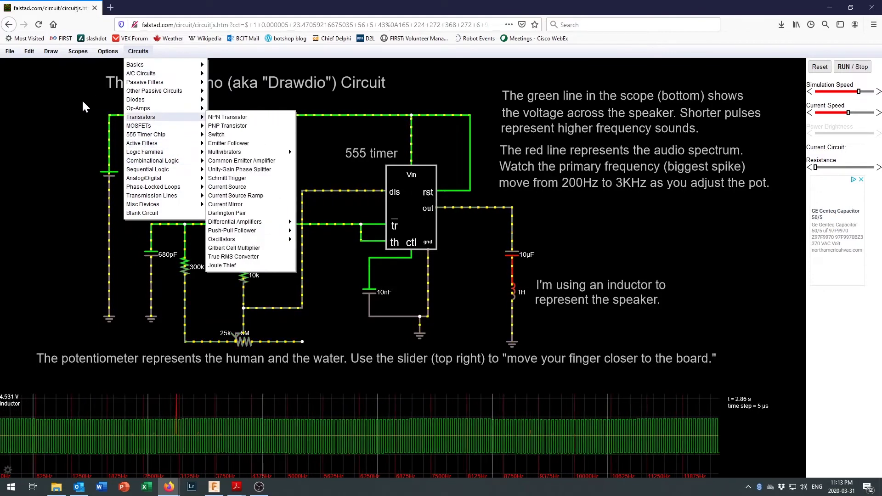
pyautogui.click(70, 105)
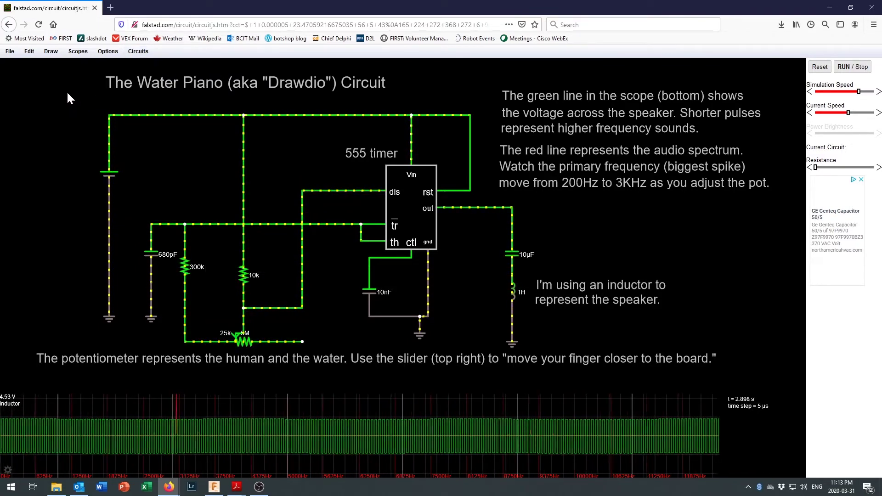
pyautogui.rightClick(63, 97)
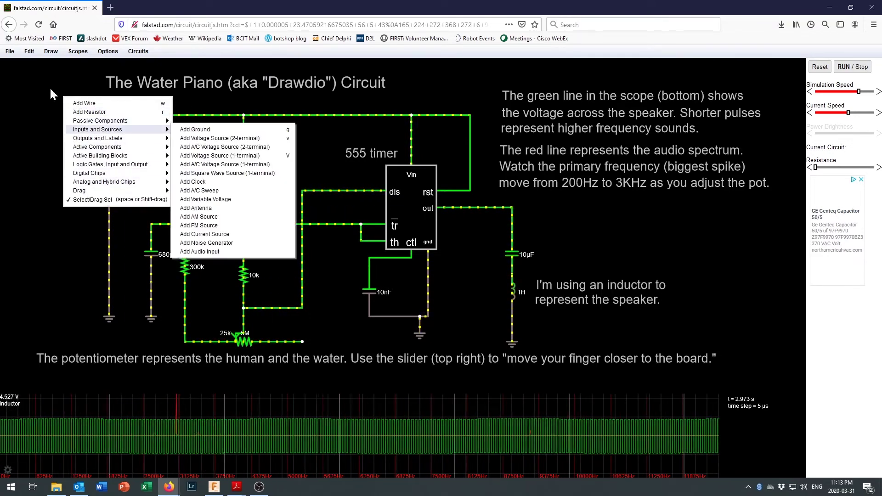
pyautogui.click(61, 76)
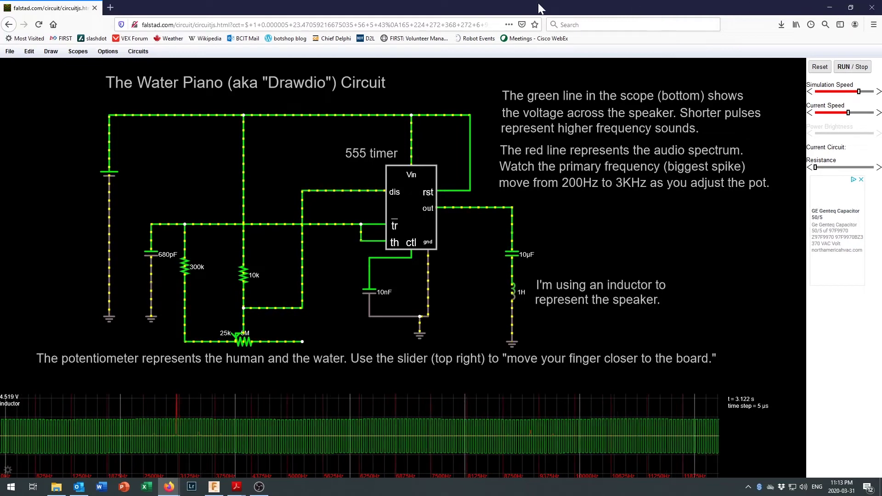
# - Return to The Water Piano blog post and look over its schematic, PCB and simulation links
pyautogui.click(10, 24)
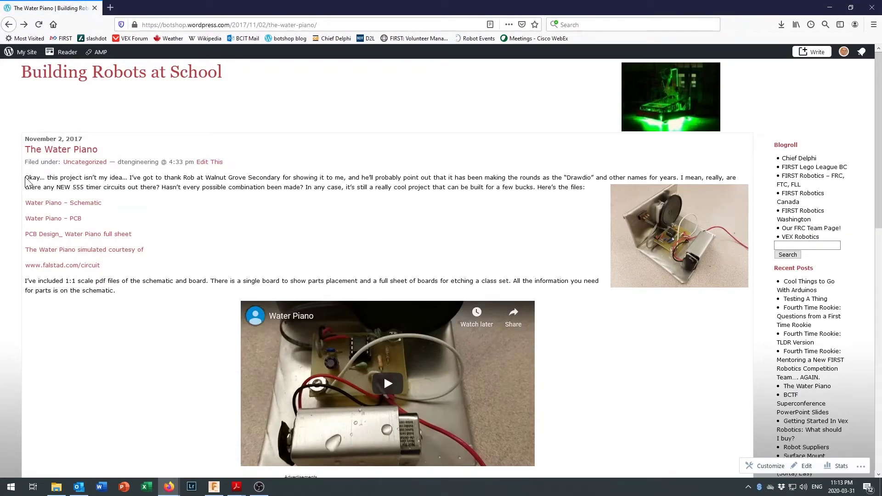
pyautogui.scroll(-2, 91, 260)
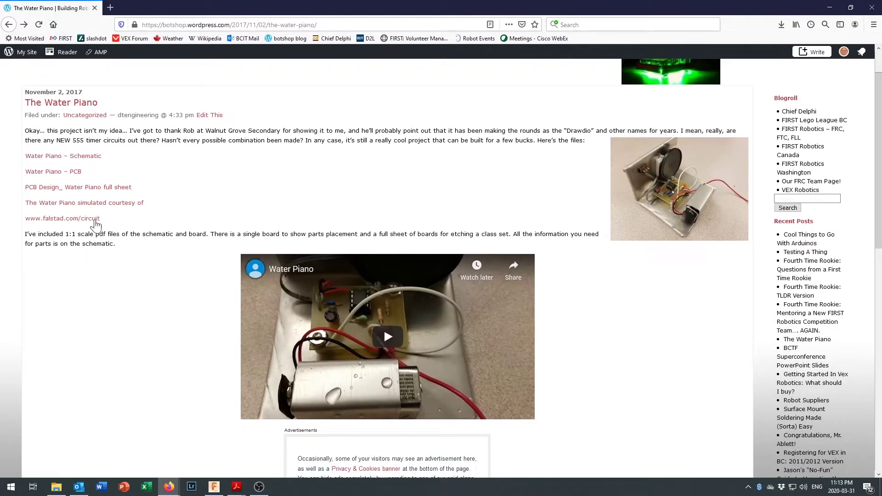
pyautogui.moveTo(486, 8); pyautogui.dragTo(0, 107)
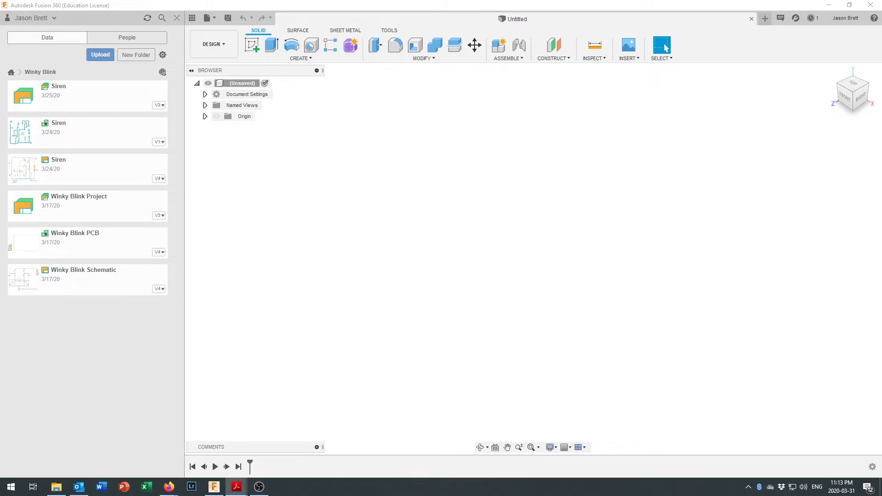
# - Bring up water-piano-schematic(2).pdf in Acrobat Reader and add a Fill & Sign line across the ground connections from the battery to the speaker
pyautogui.moveTo(0, 39); pyautogui.dragTo(78, 41)
pyautogui.moveTo(236, 63); pyautogui.dragTo(407, 24)
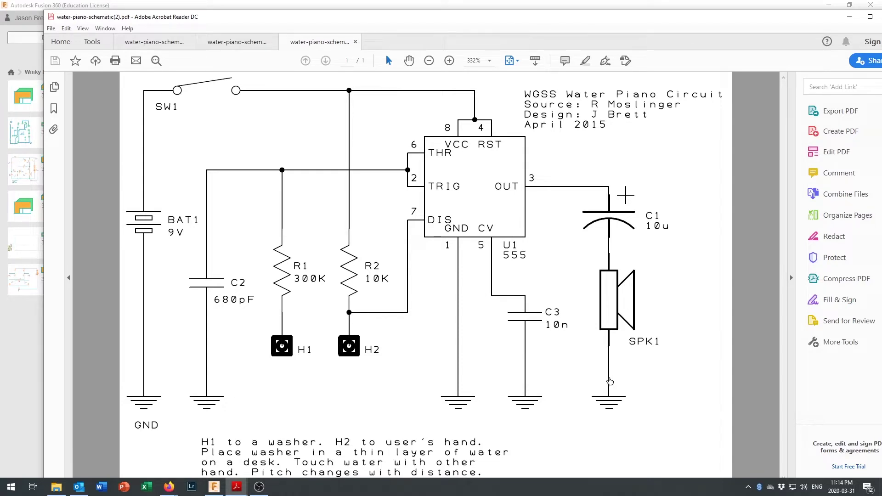
pyautogui.click(587, 62)
pyautogui.click(605, 60)
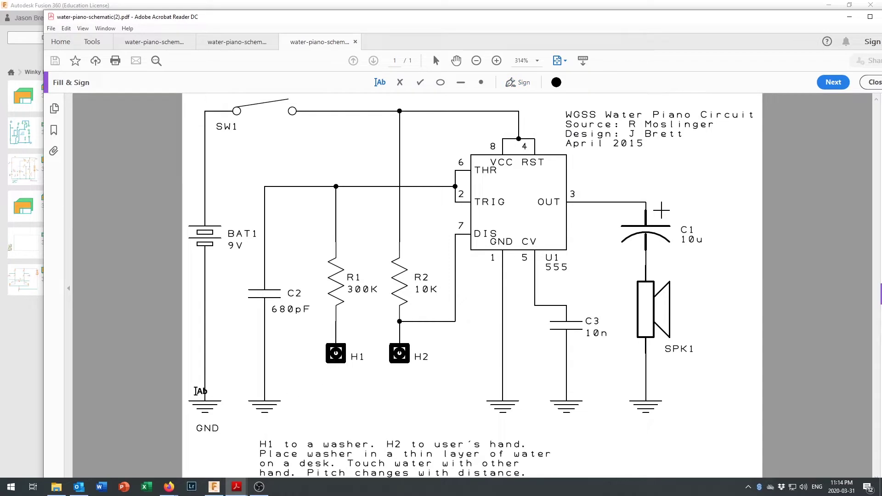
pyautogui.click(461, 82)
pyautogui.click(649, 380)
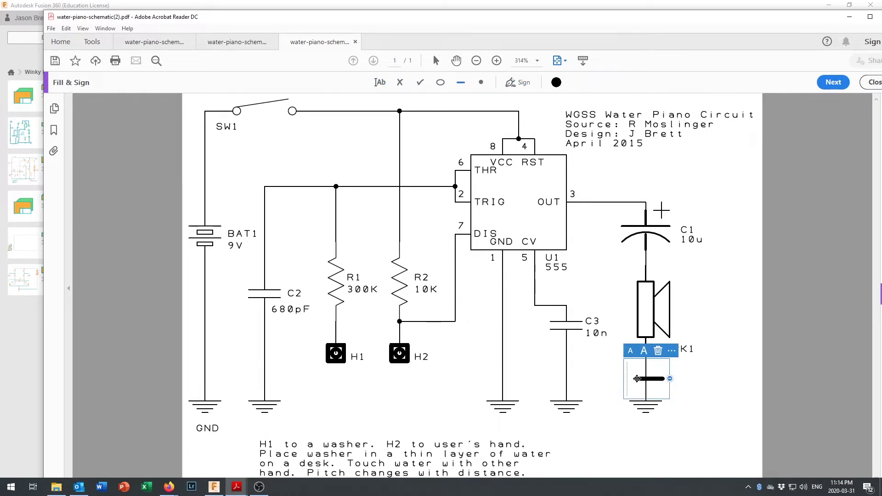
pyautogui.moveTo(638, 378)
pyautogui.mouseDown()
pyautogui.moveTo(259, 384)
pyautogui.moveTo(203, 376)
pyautogui.moveTo(656, 382)
pyautogui.mouseUp()
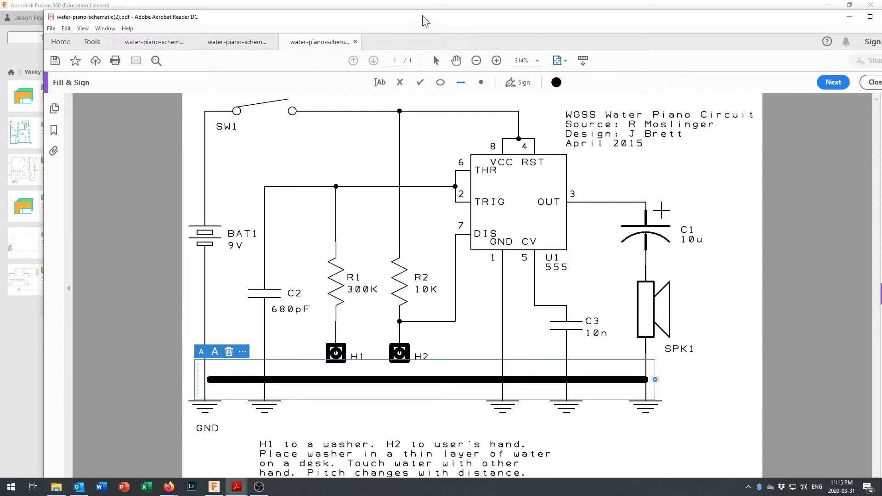
# - Switch to Fusion 360, create a new electronics library and save it in Winky Blink under the owner's first name plus "Awesome Library"
pyautogui.moveTo(423, 11); pyautogui.dragTo(0, 75)
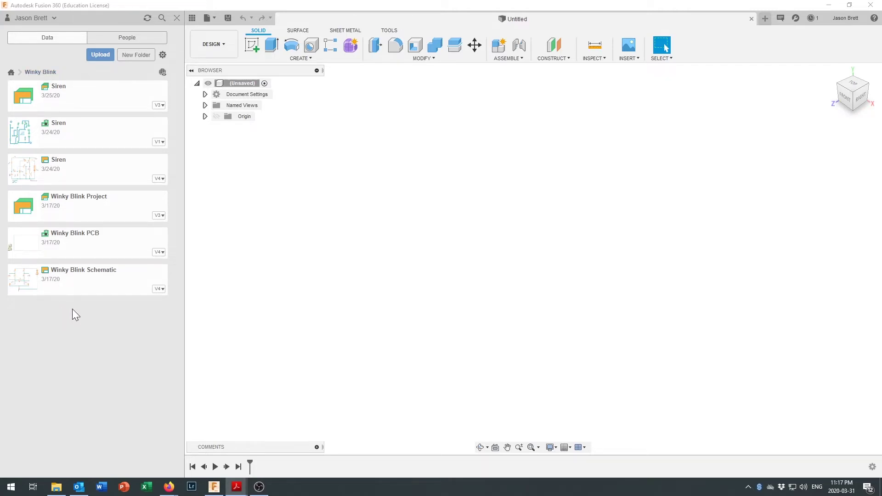
pyautogui.click(209, 18)
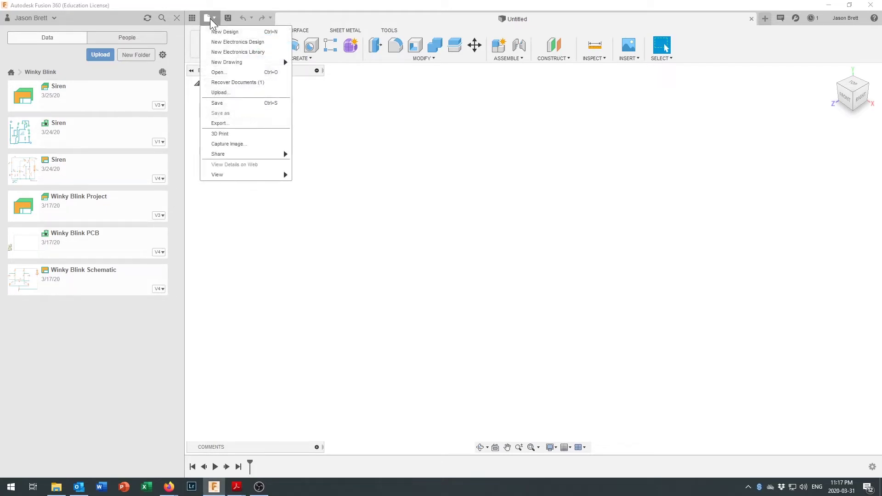
pyautogui.click(225, 52)
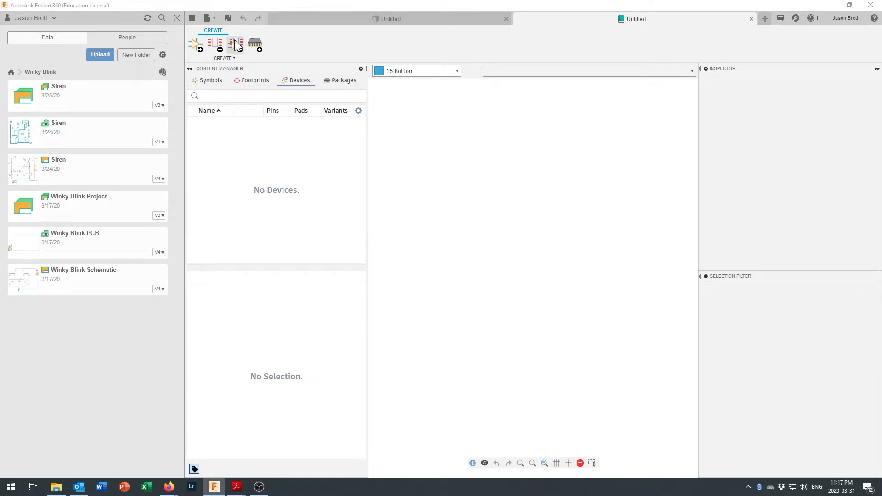
pyautogui.click(210, 18)
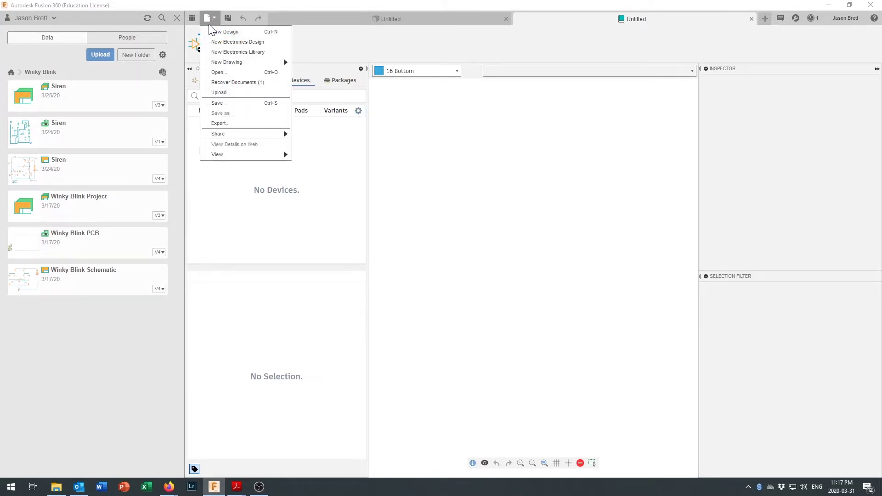
pyautogui.click(216, 104)
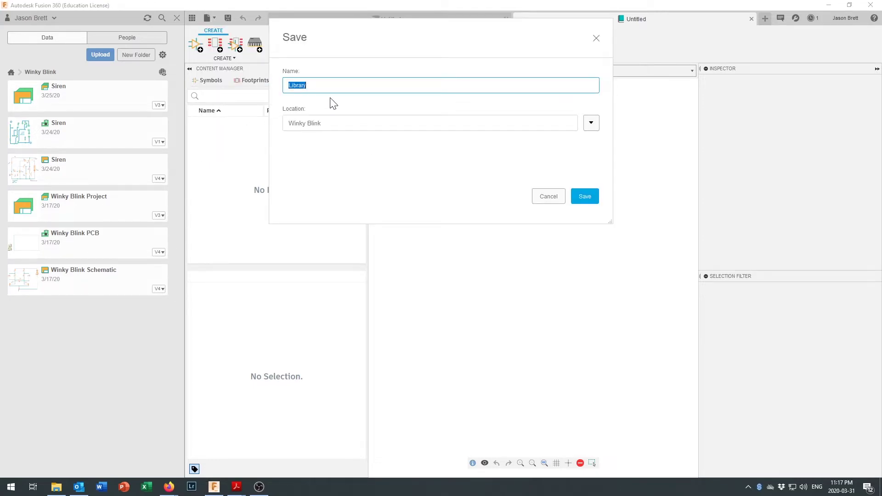
pyautogui.write("Jason's Awesome Library")
pyautogui.press('Return')
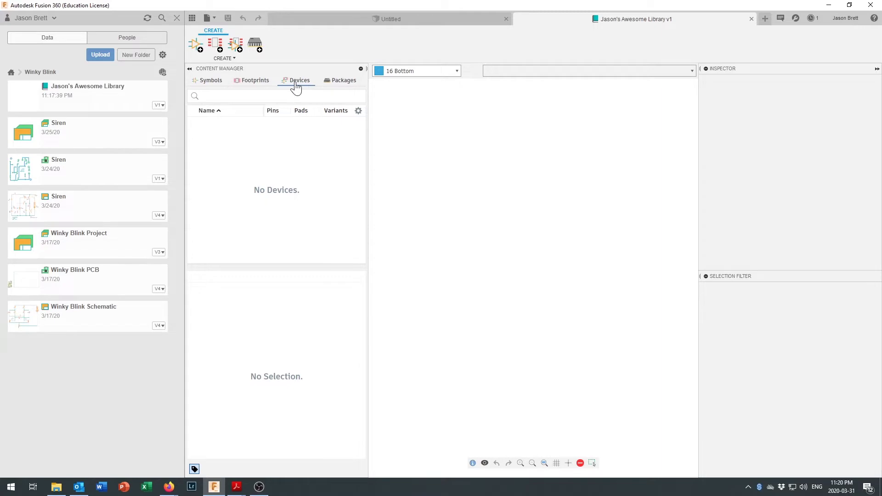
# - Create a new symbol named CAP in the library
pyautogui.click(209, 85)
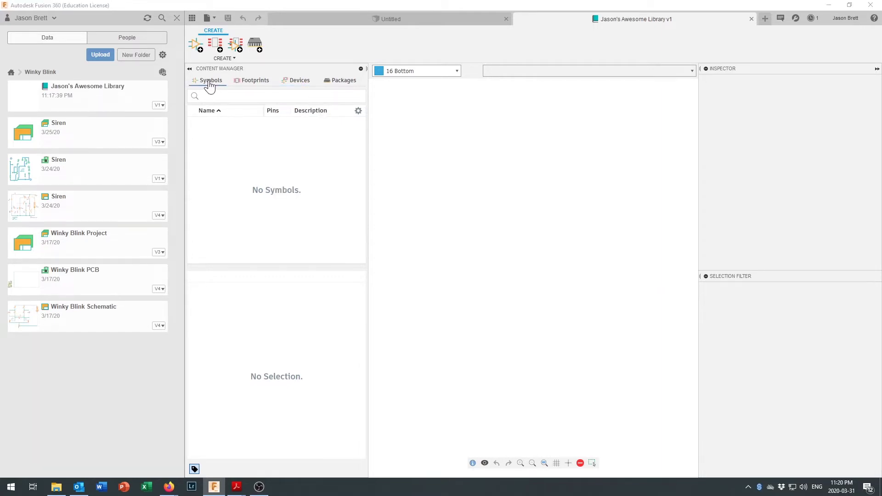
pyautogui.click(198, 50)
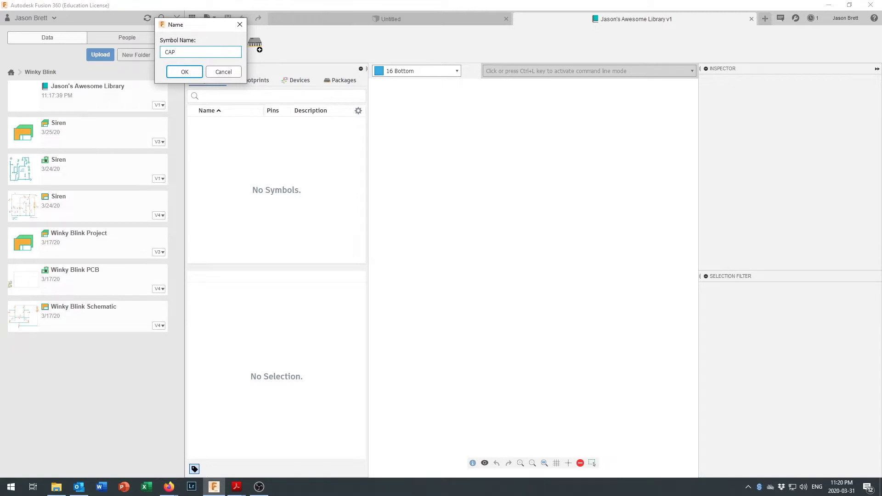
pyautogui.click(186, 72)
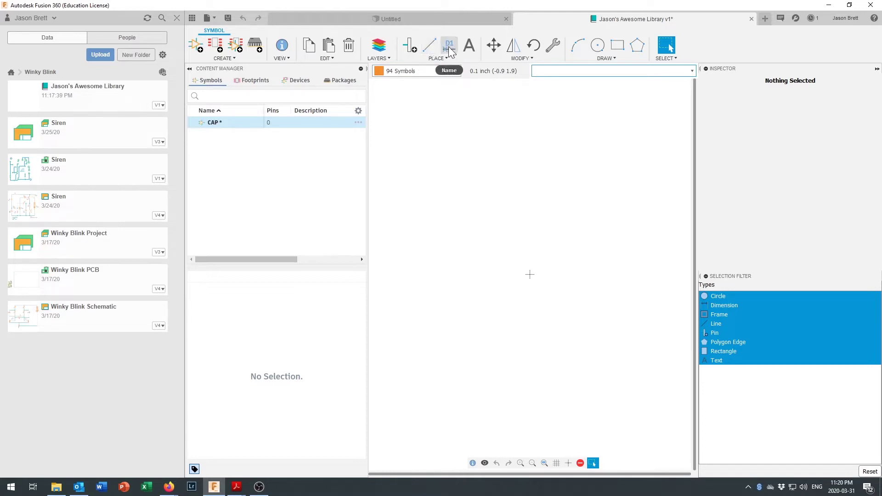
# - Place two horizontal pins facing each other in the CAP symbol, at (-0.3, 0.0) and, rotated 180 degrees, at (0.3, 0.0) inch
pyautogui.click(409, 46)
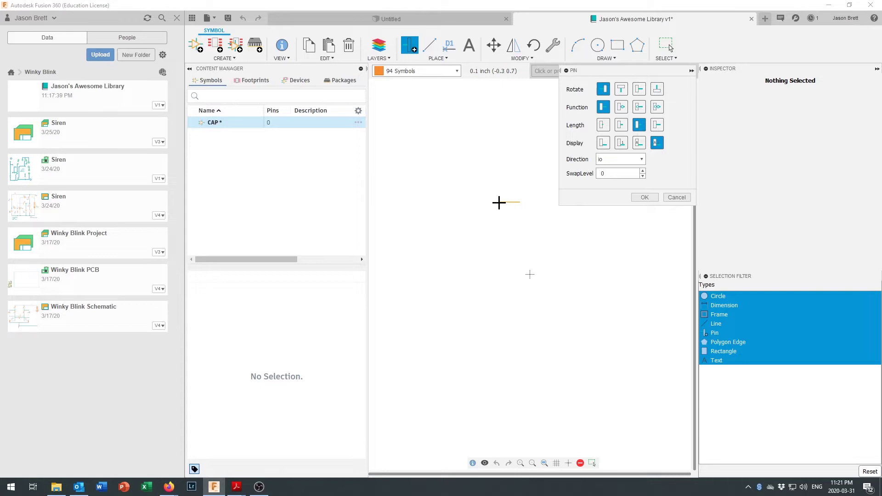
pyautogui.scroll(5, 496, 230)
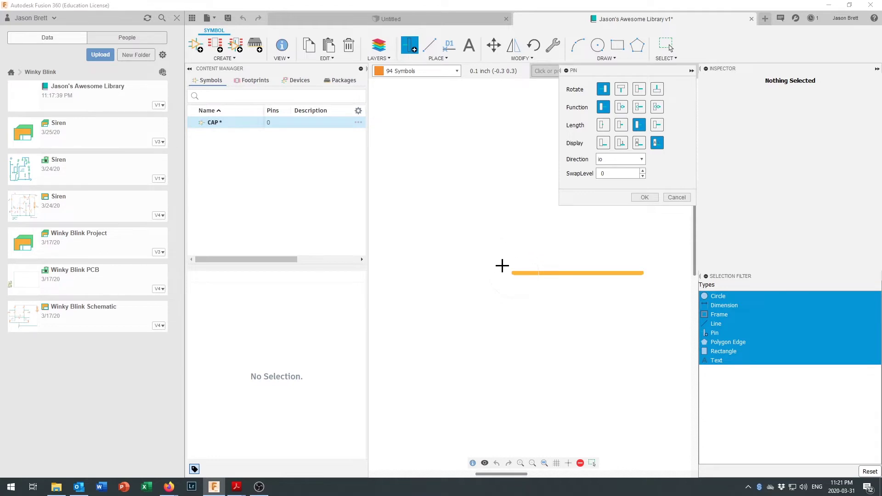
pyautogui.scroll(2, 502, 266)
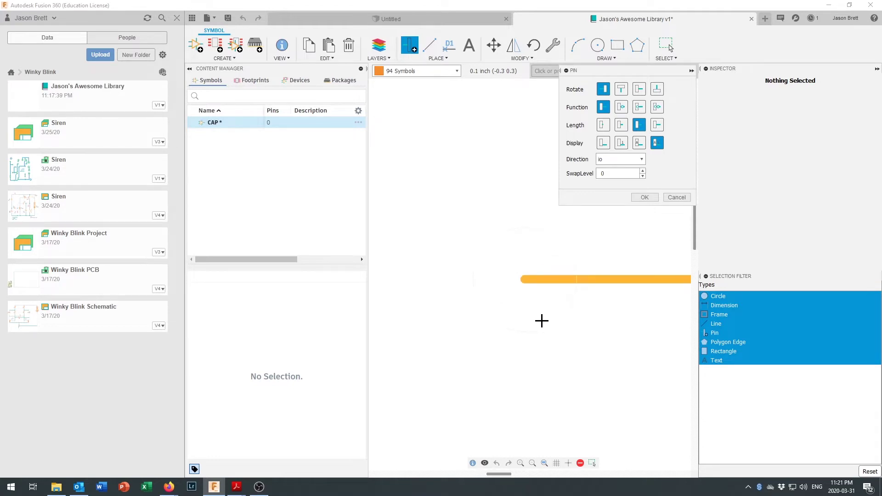
pyautogui.scroll(-4, 531, 255)
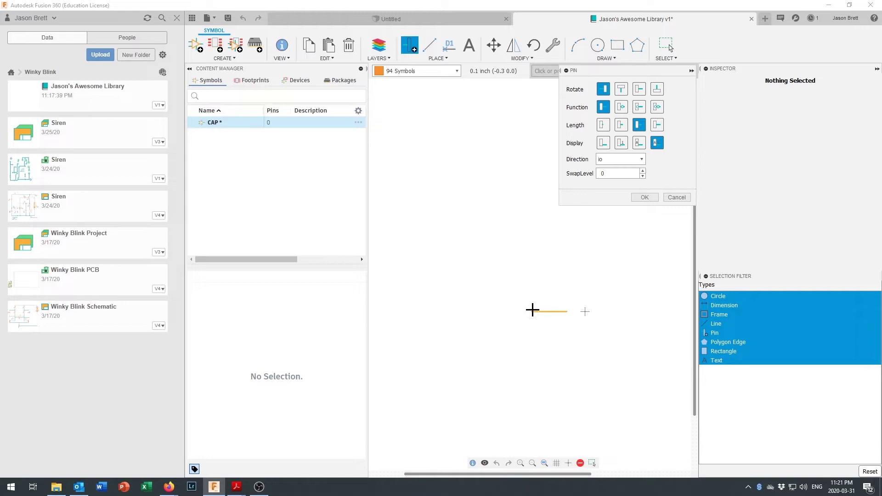
pyautogui.click(532, 310)
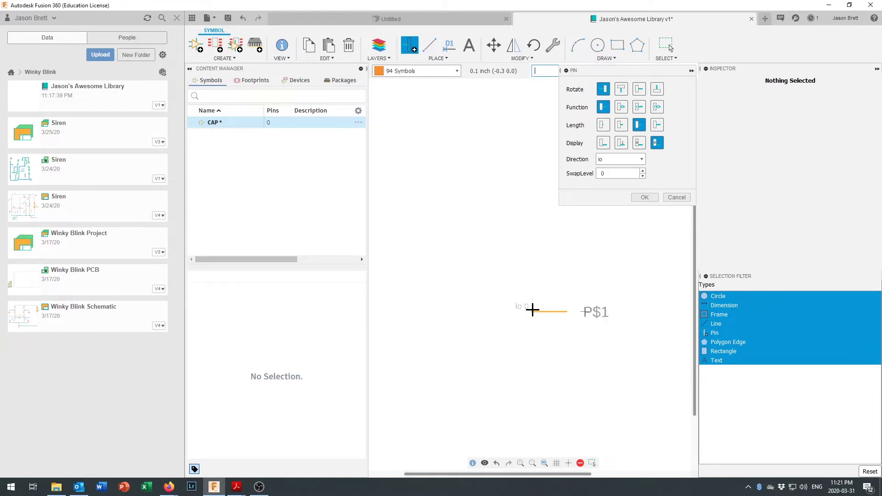
pyautogui.click(639, 90)
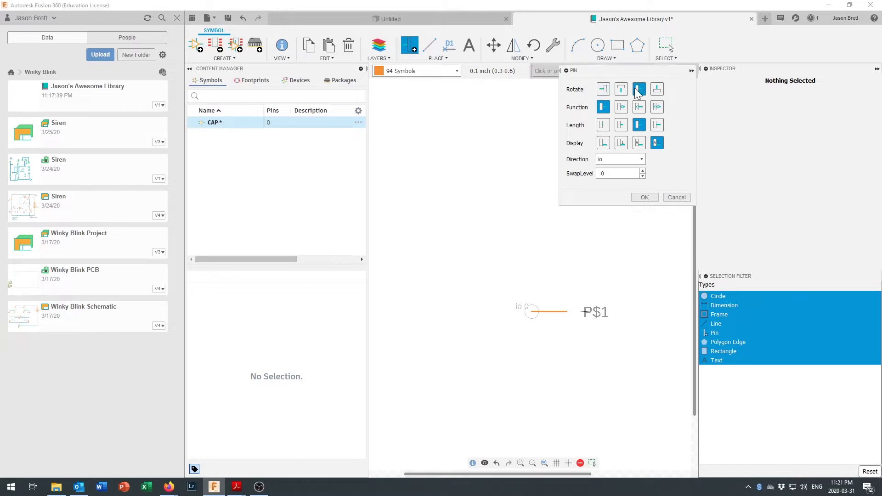
pyautogui.click(633, 312)
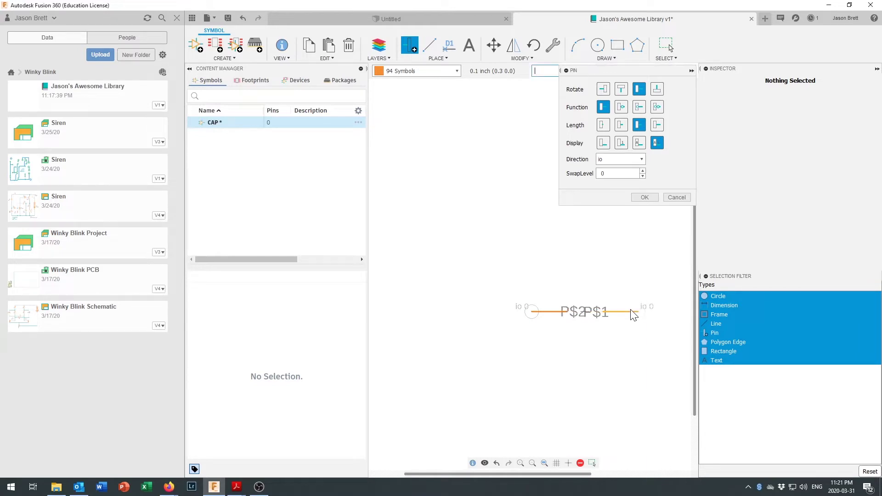
pyautogui.scroll(3, 644, 327)
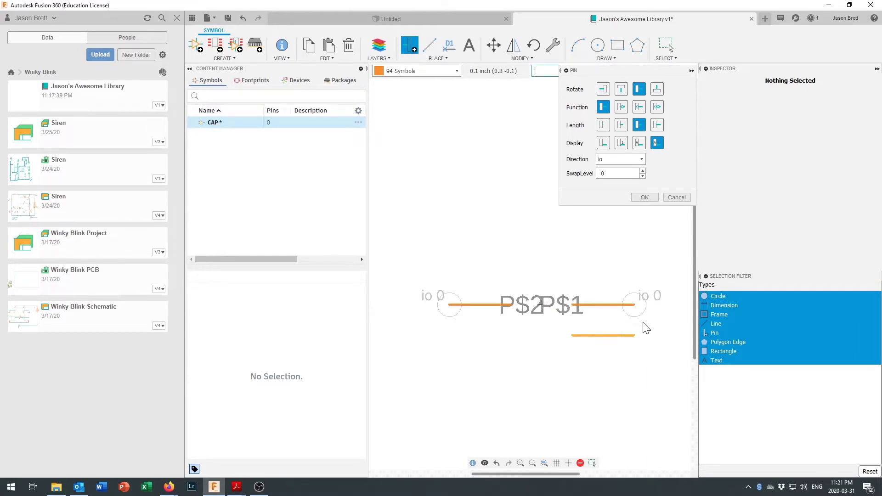
pyautogui.scroll(-1, 644, 327)
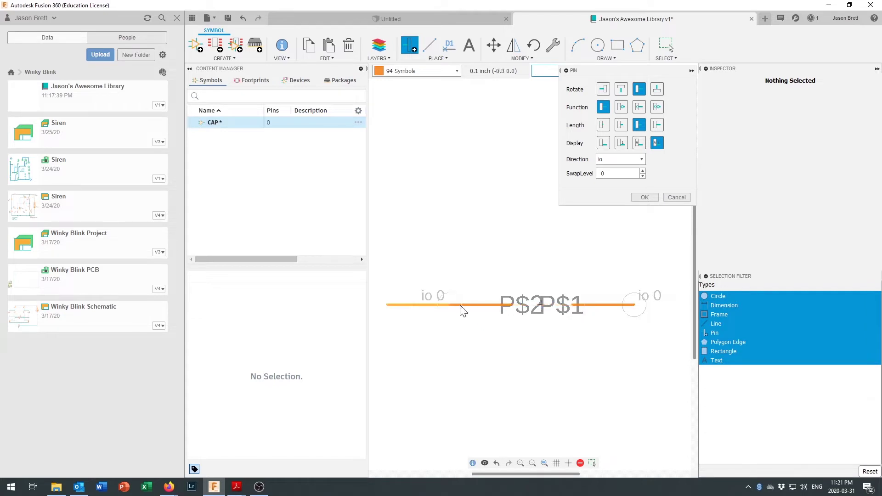
pyautogui.click(645, 196)
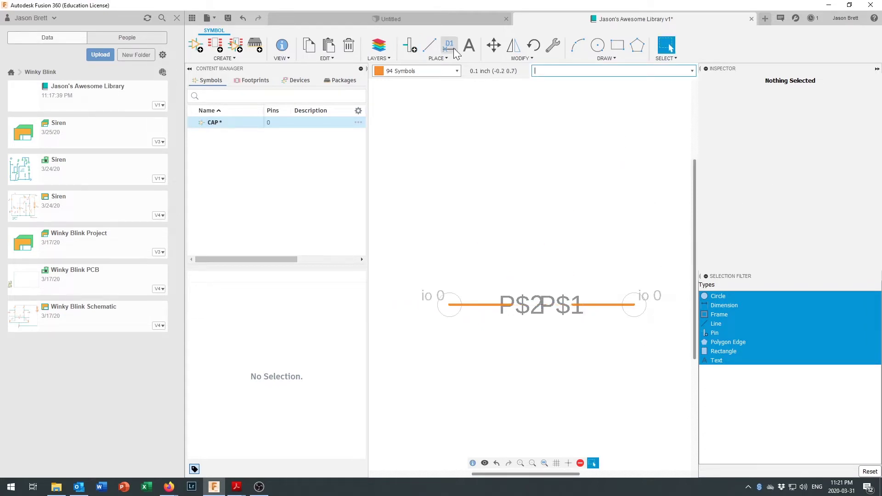
# - Draw a vertical capacitor plate line at the inner end of the first pin, from (-0.1, 0.3) to (-0.1, -0.3) inch
pyautogui.click(430, 45)
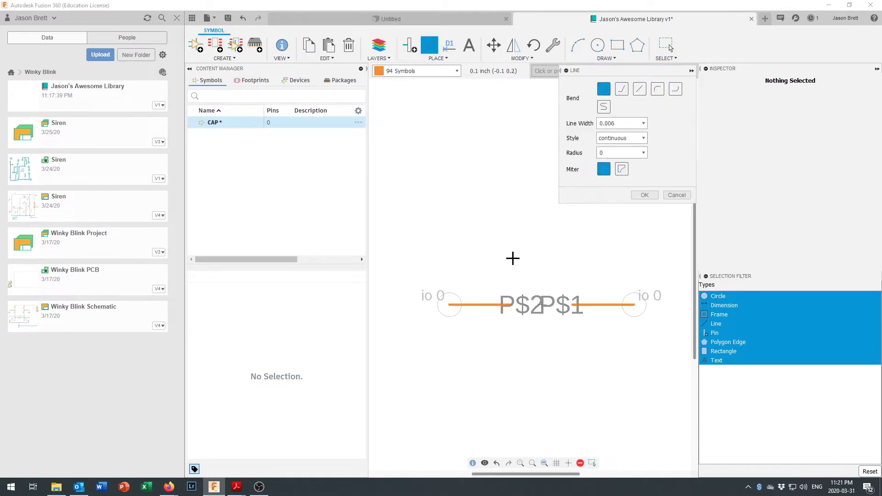
pyautogui.click(510, 228)
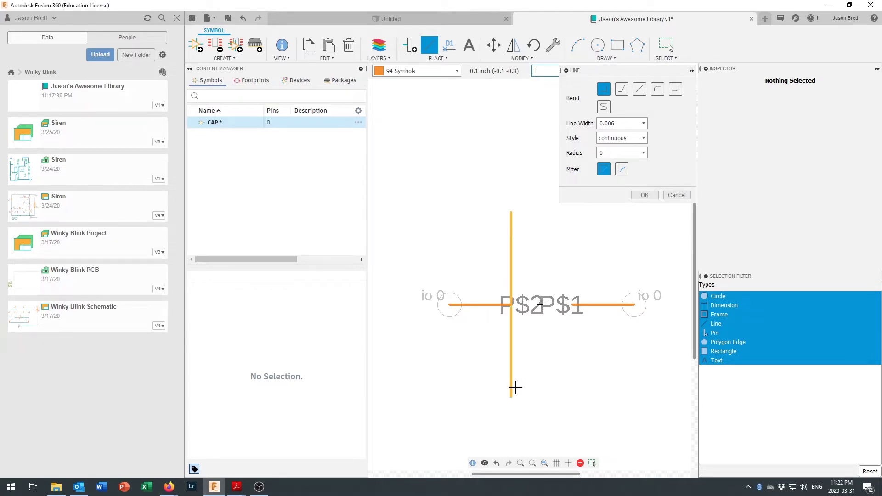
pyautogui.click(516, 386)
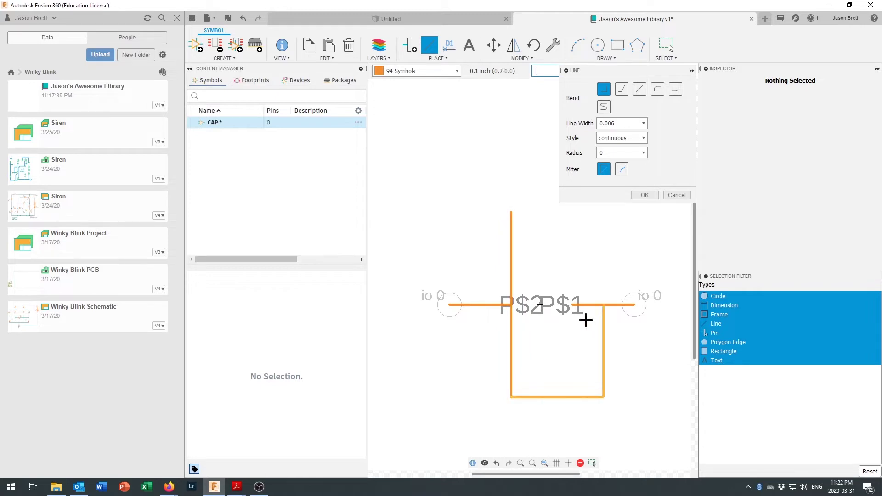
pyautogui.click(639, 195)
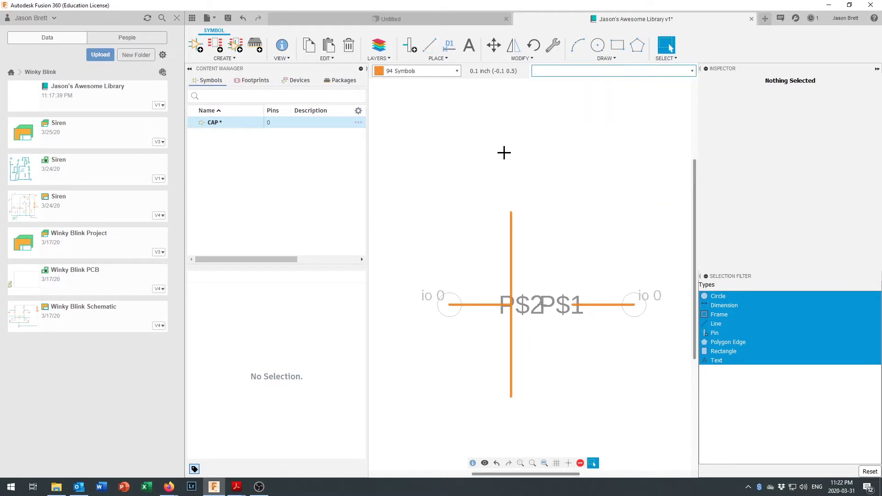
# - Draw the second vertical capacitor plate line at the inner end of the other pin, from (0.1, 0.3) to (0.1, -0.3) inch
pyautogui.click(429, 46)
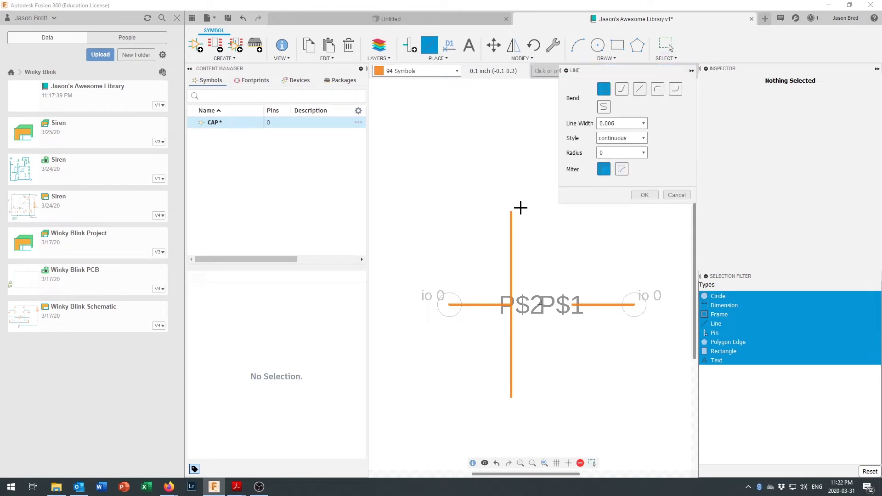
pyautogui.click(572, 213)
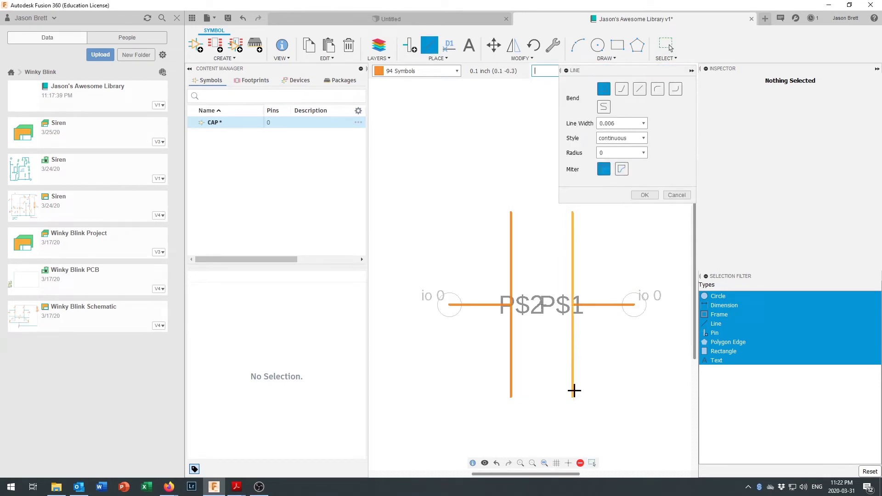
pyautogui.click(574, 388)
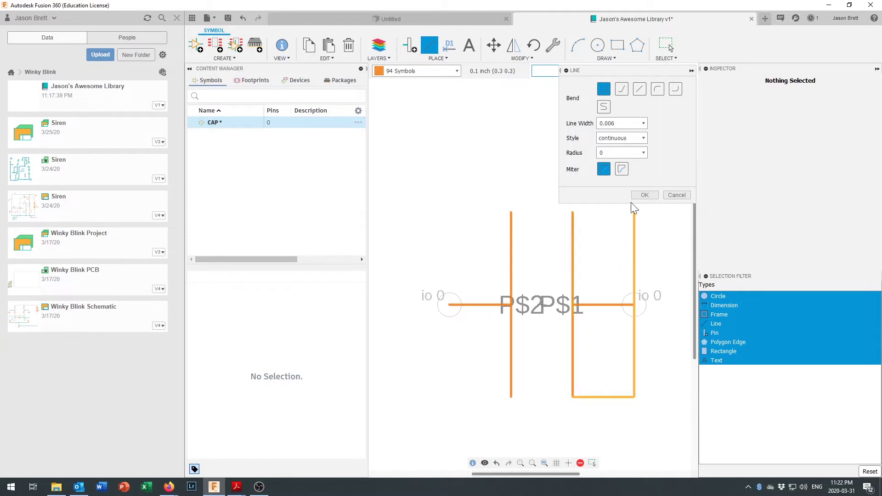
pyautogui.click(648, 196)
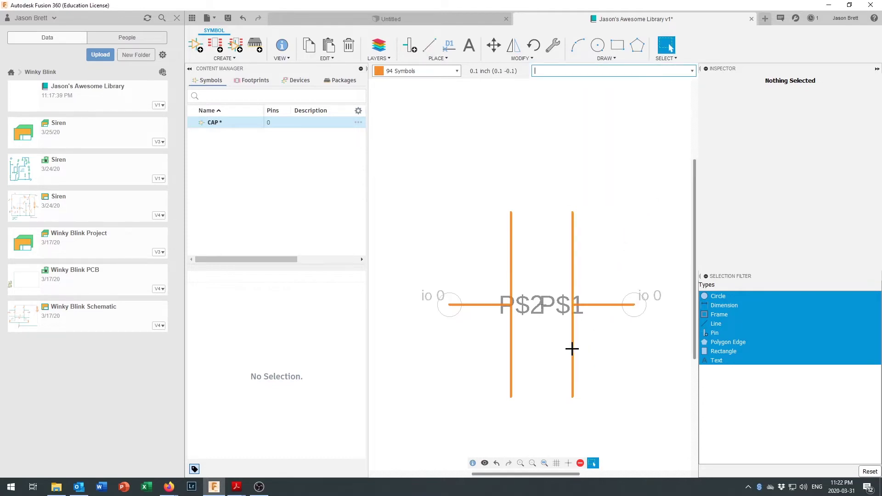
pyautogui.scroll(-4, 573, 349)
pyautogui.scroll(3, 574, 398)
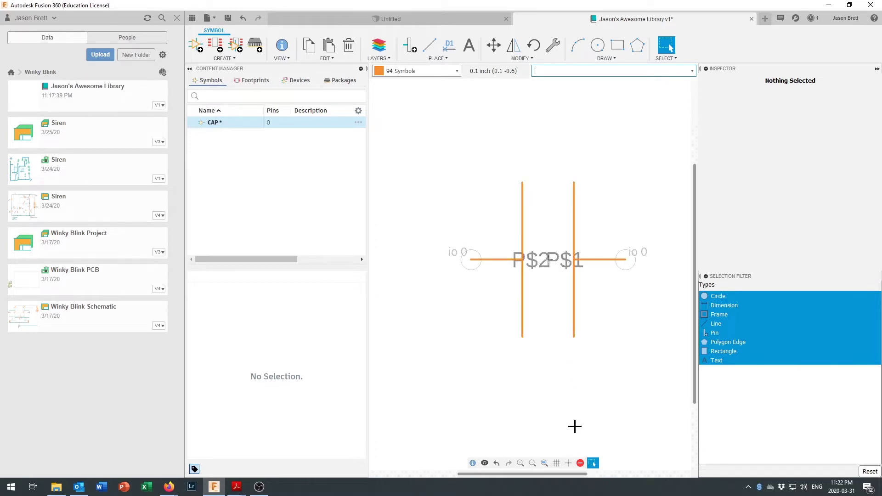
pyautogui.scroll(3, 554, 272)
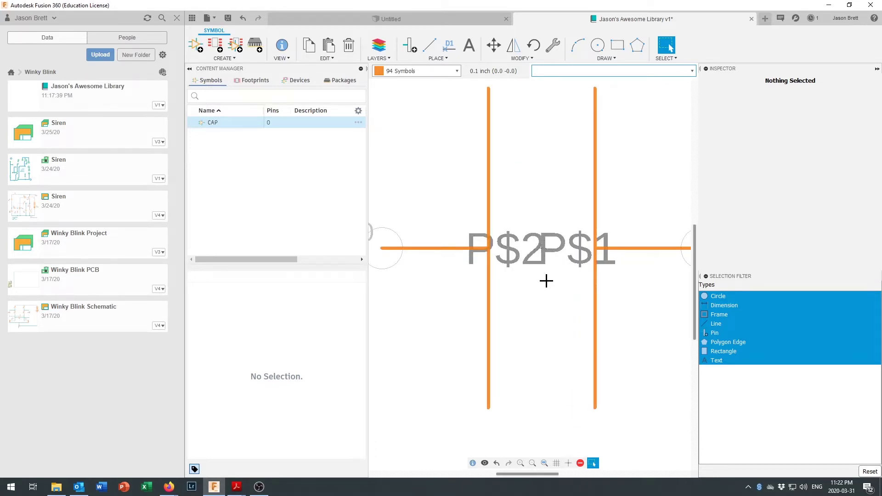
pyautogui.scroll(-4, 554, 309)
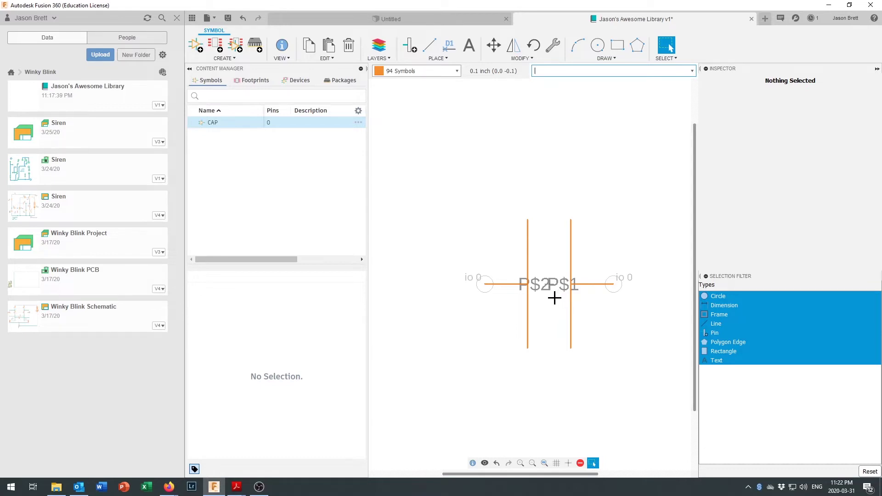
pyautogui.scroll(2, 555, 298)
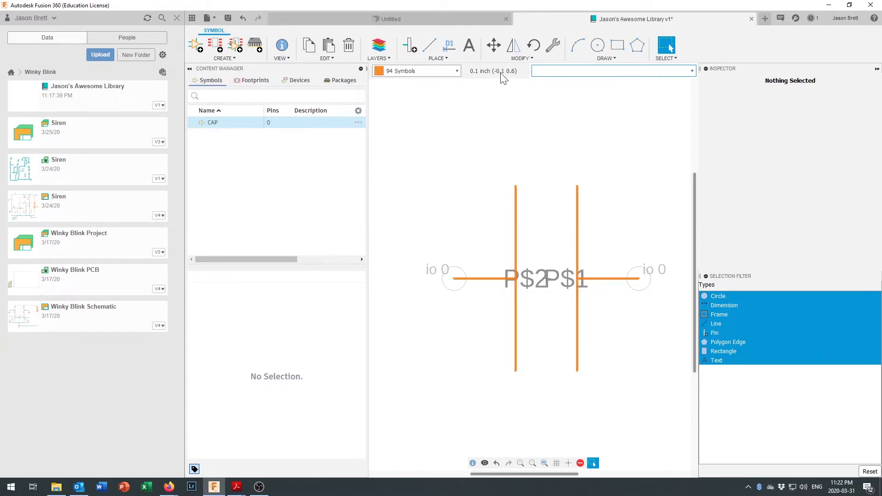
pyautogui.click(470, 45)
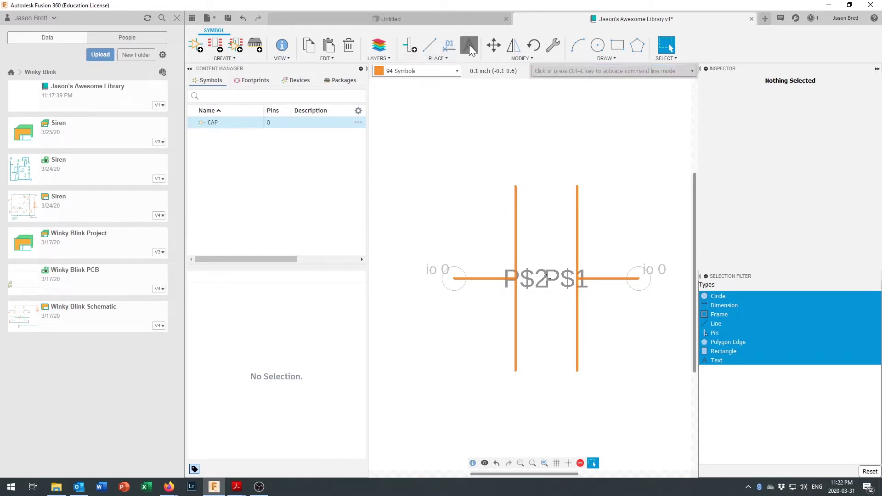
pyautogui.moveTo(610, 68); pyautogui.dragTo(740, 73)
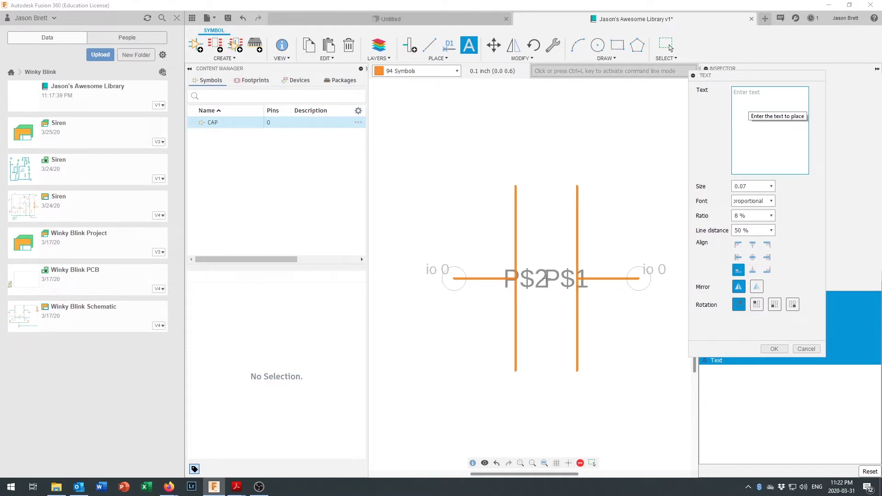
pyautogui.write('>NAME')
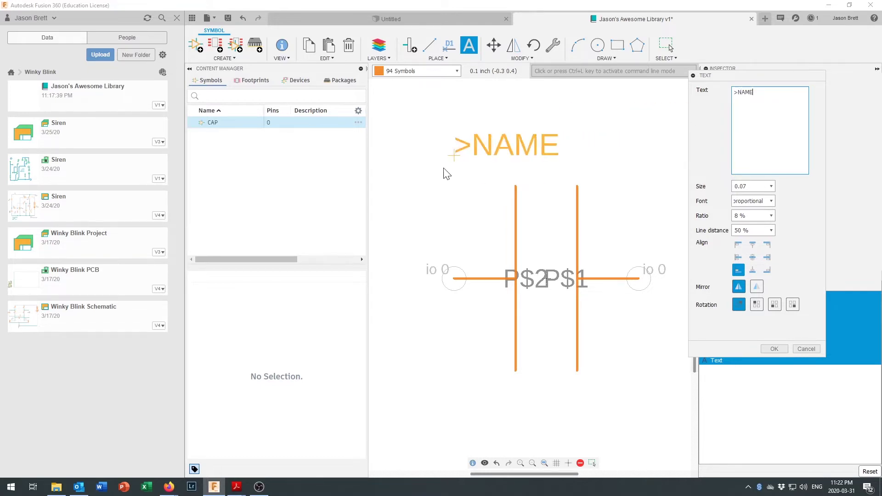
pyautogui.click(435, 133)
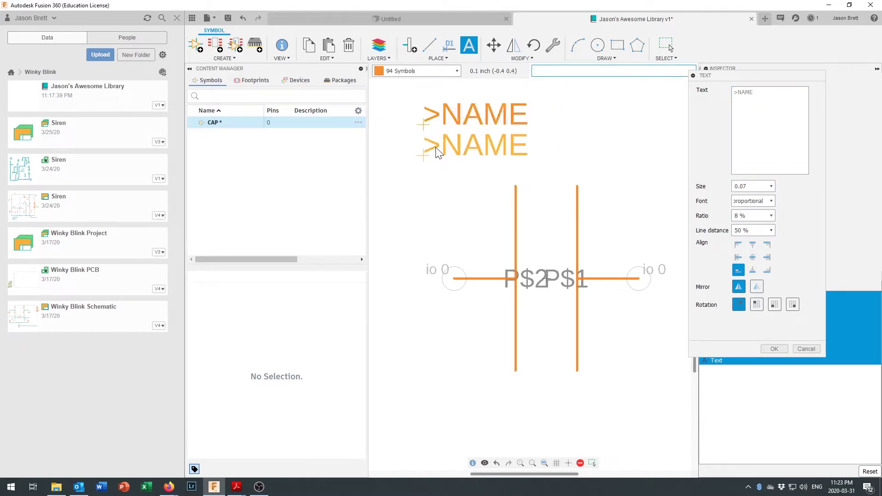
pyautogui.press('Escape')
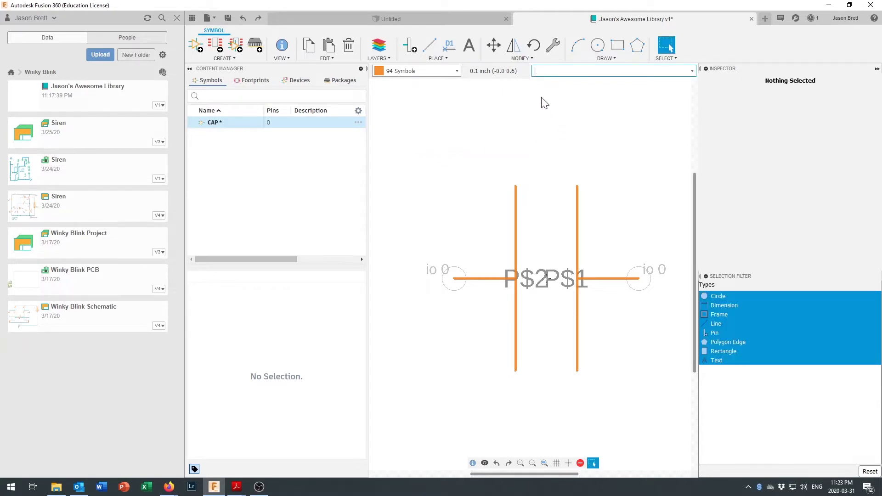
# - Place the text >NAME on layer 95 Names above the capacitor plates at about (-0.5, 0.4) inch
pyautogui.click(470, 47)
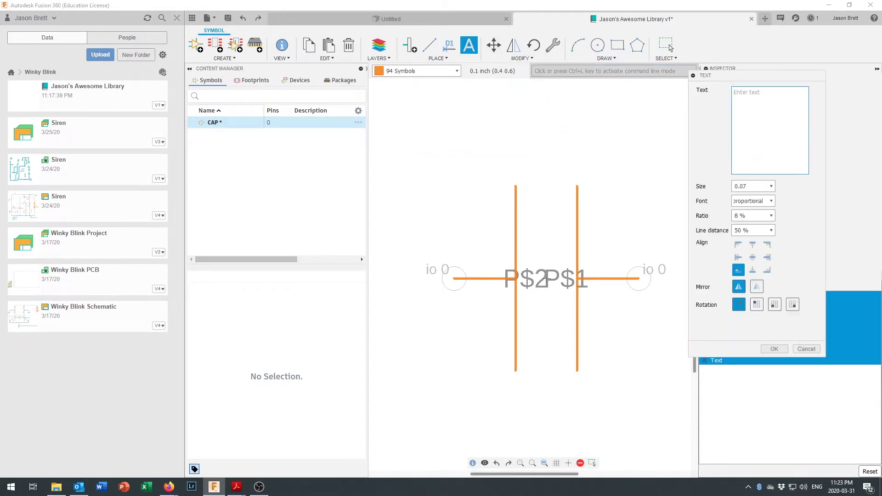
pyautogui.write('>NAME')
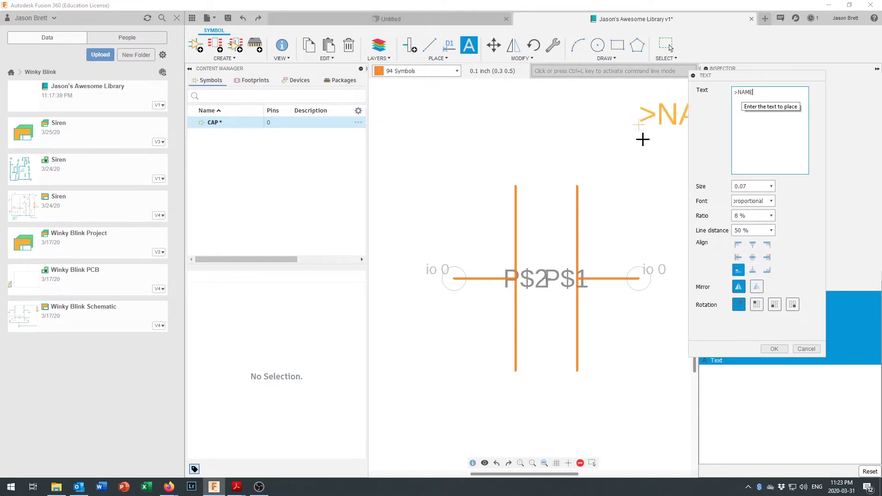
pyautogui.click(449, 72)
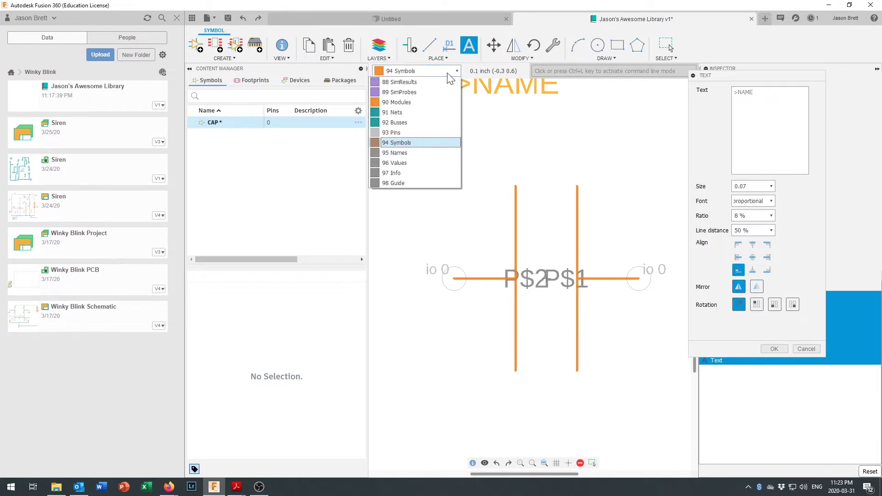
pyautogui.click(405, 154)
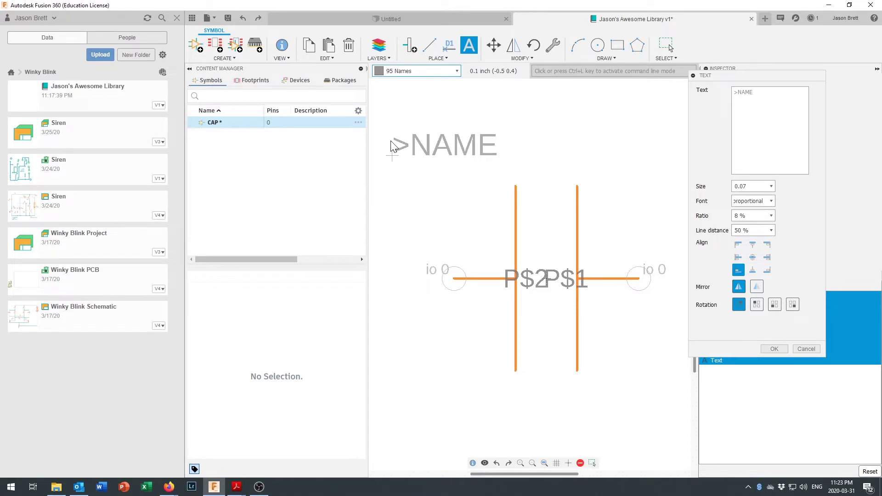
pyautogui.click(393, 145)
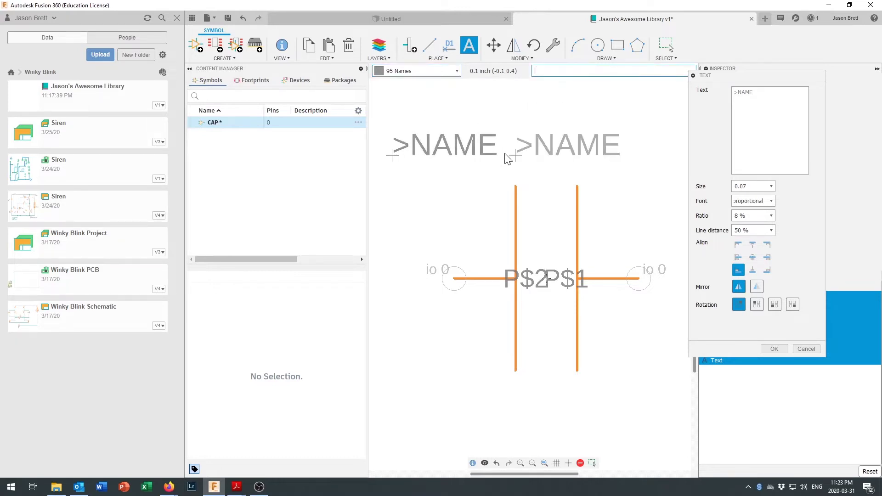
# - Place the text >VALUE directly below >NAME at about (-0.5, 0.3) inch, also on layer 95 Names
pyautogui.moveTo(754, 92); pyautogui.dragTo(738, 93)
pyautogui.write('VALUE')
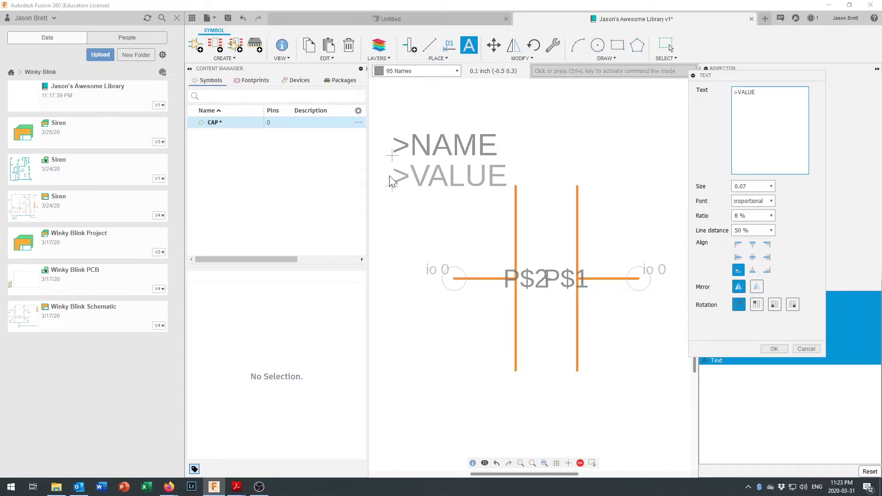
pyautogui.click(391, 182)
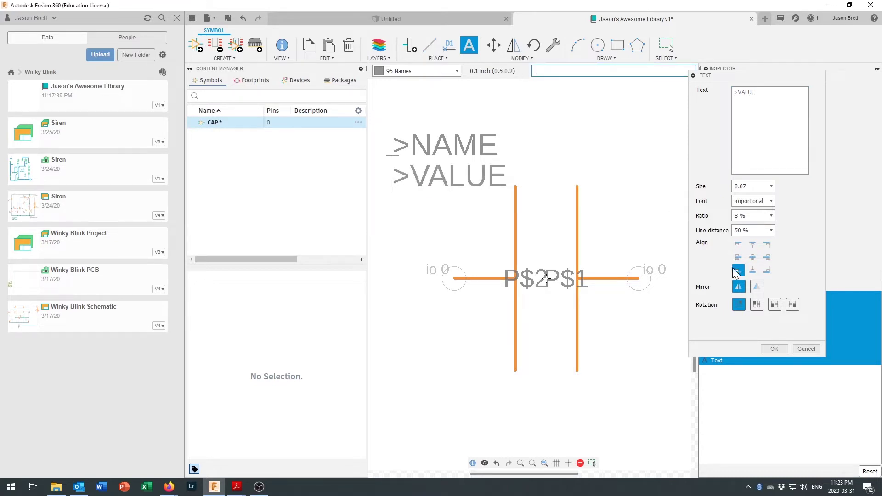
pyautogui.click(774, 351)
pyautogui.scroll(-3, 589, 281)
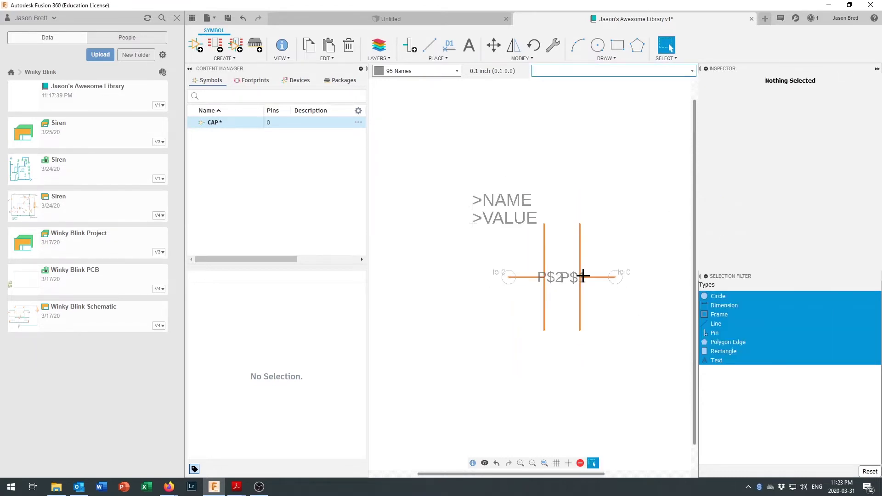
pyautogui.scroll(2, 609, 301)
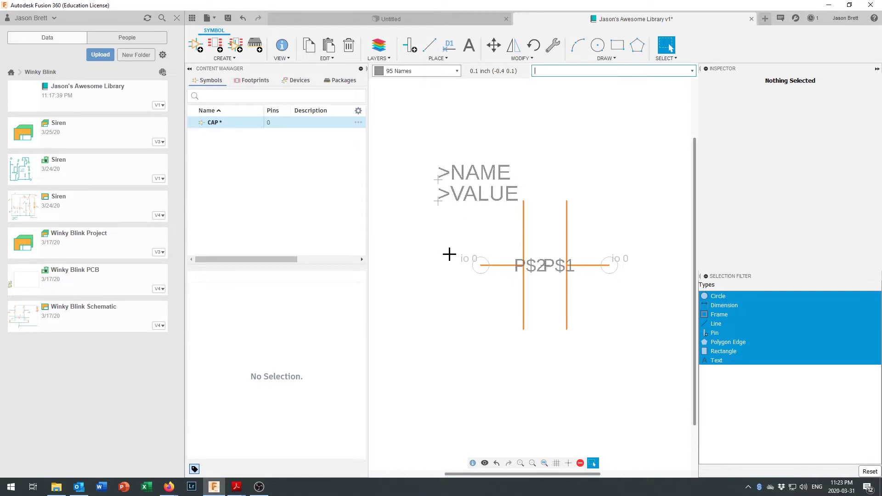
pyautogui.click(207, 128)
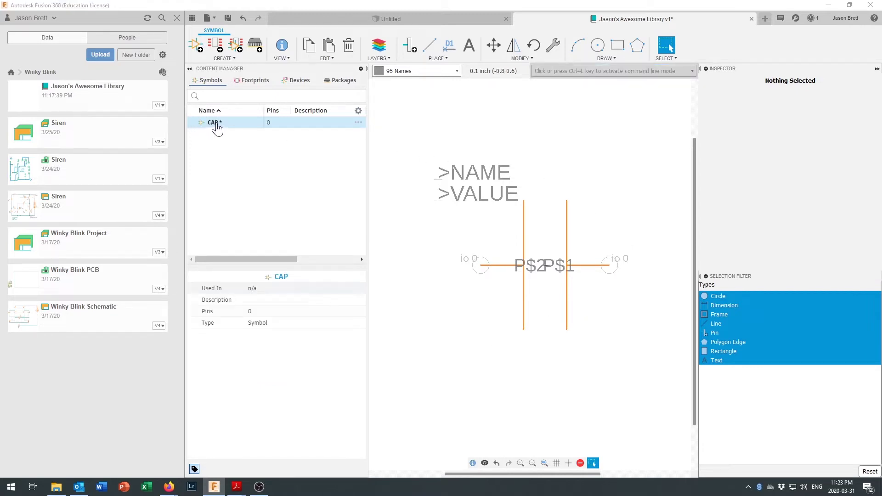
pyautogui.rightClick(252, 129)
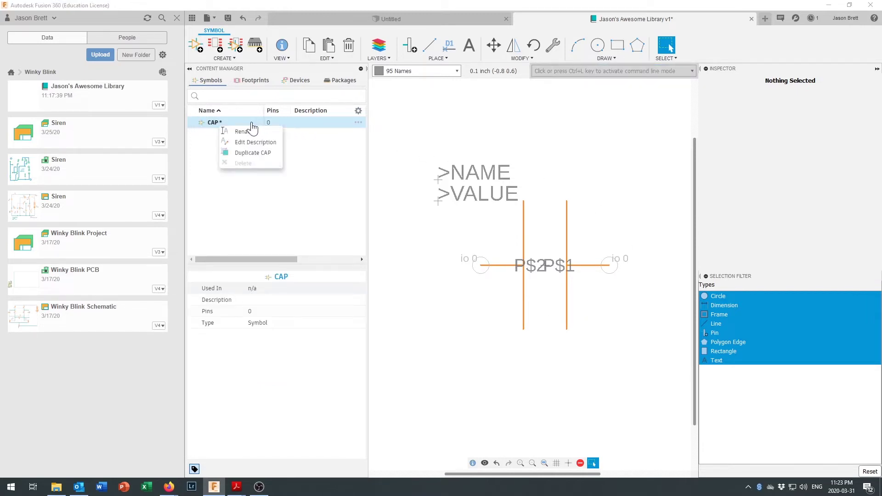
pyautogui.click(232, 123)
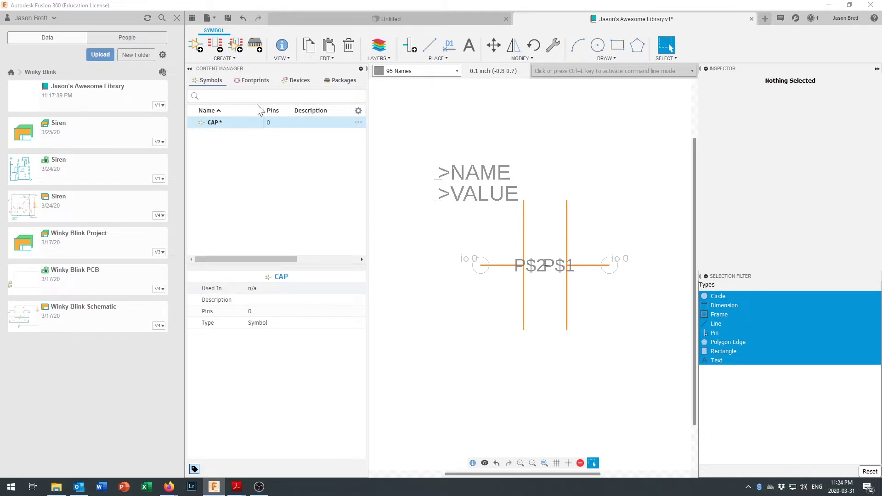
# - Create a new footprint named CAP_FILM in the library
pyautogui.click(252, 81)
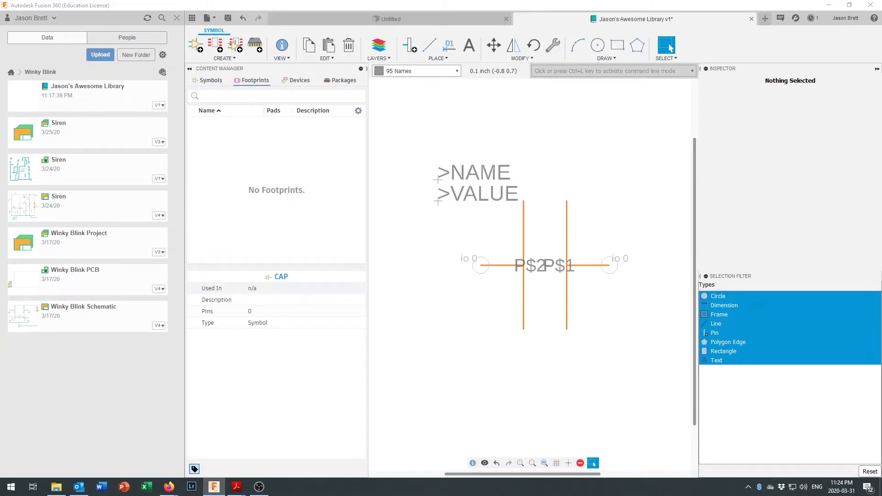
pyautogui.click(212, 47)
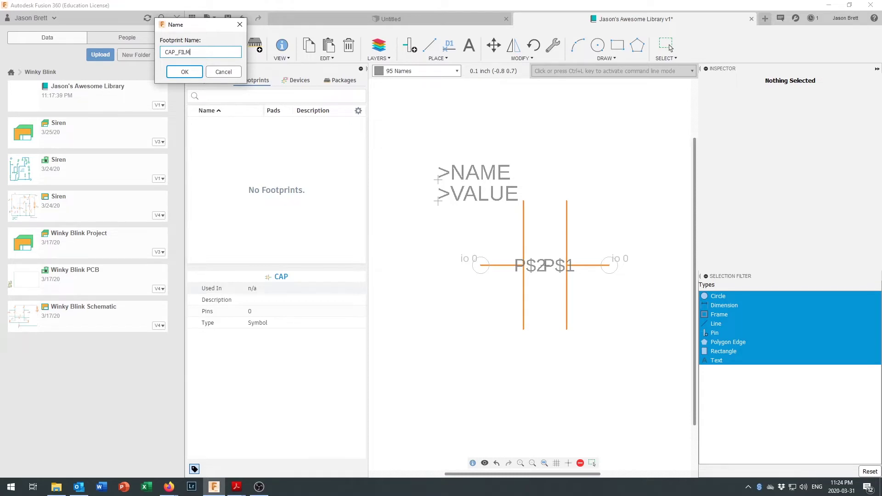
pyautogui.click(186, 73)
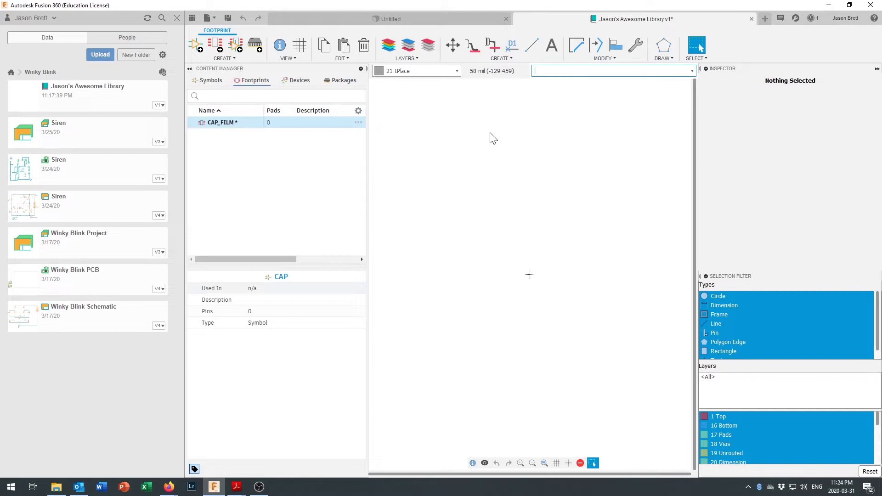
# - Start a round through-hole pad for the CAP_FILM footprint with a drill diameter of 31.49606 mil
pyautogui.click(493, 48)
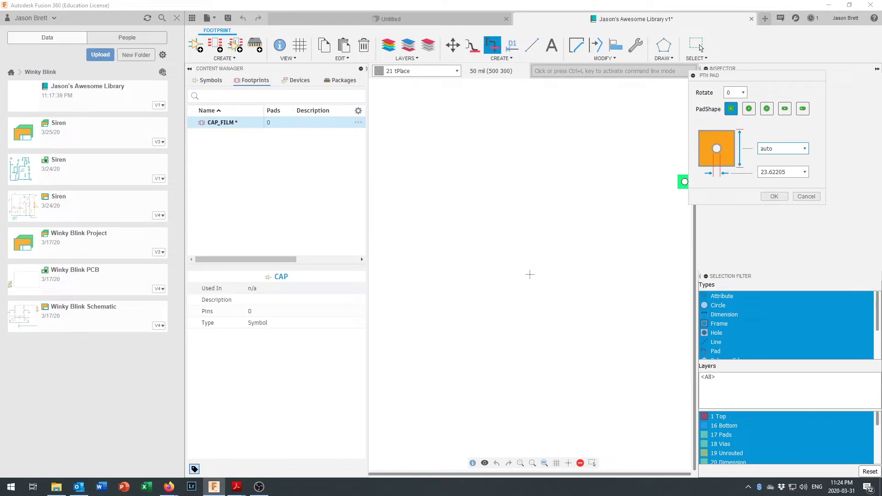
pyautogui.click(767, 110)
pyautogui.click(748, 110)
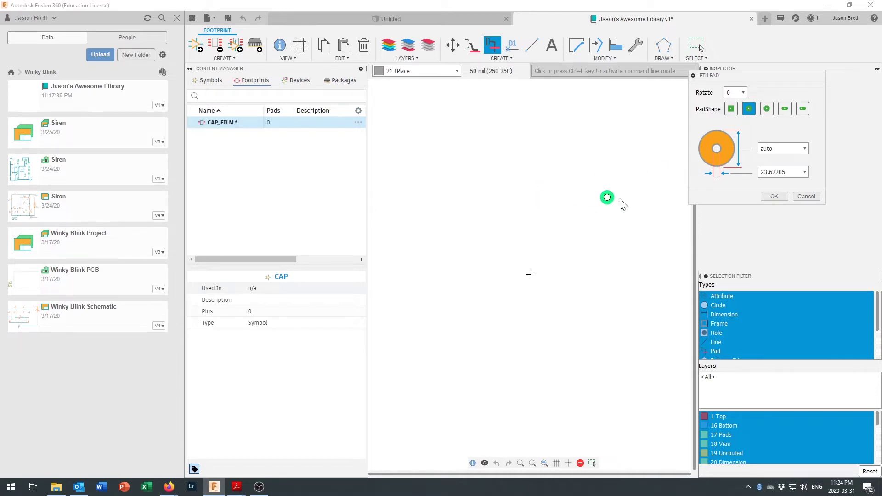
pyautogui.click(805, 171)
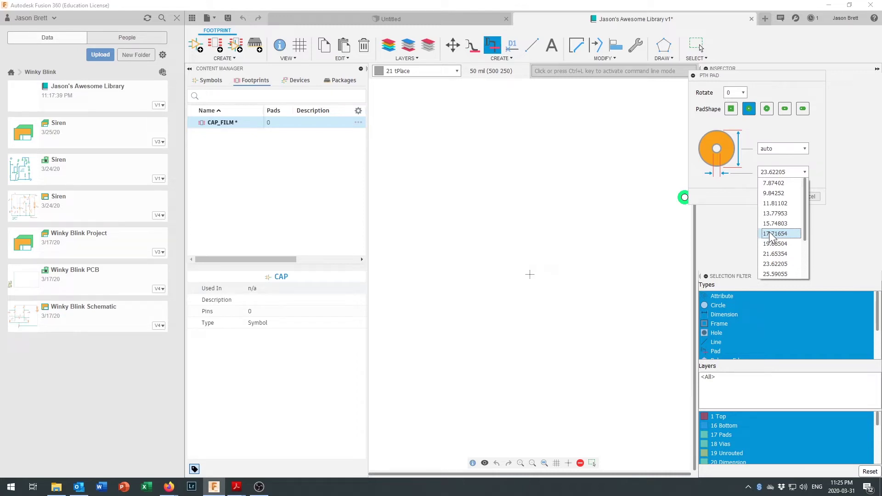
pyautogui.scroll(-2, 772, 237)
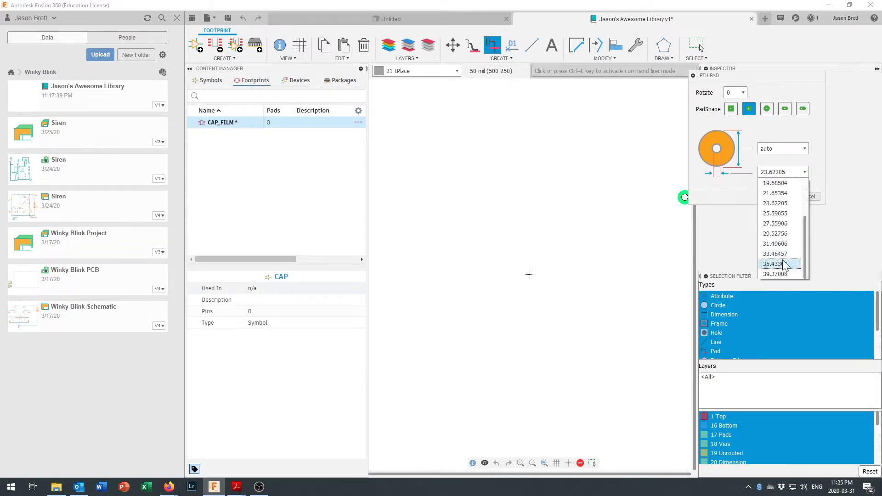
pyautogui.click(785, 152)
pyautogui.moveTo(786, 172); pyautogui.dragTo(754, 177)
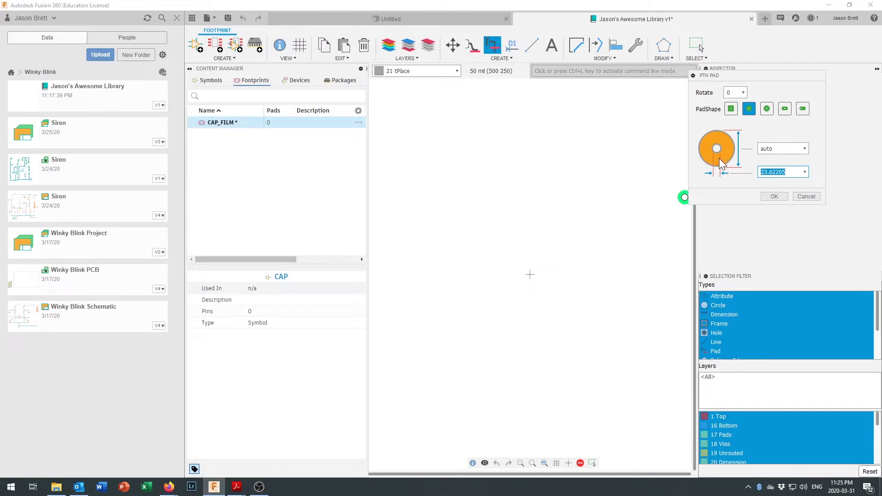
pyautogui.click(806, 172)
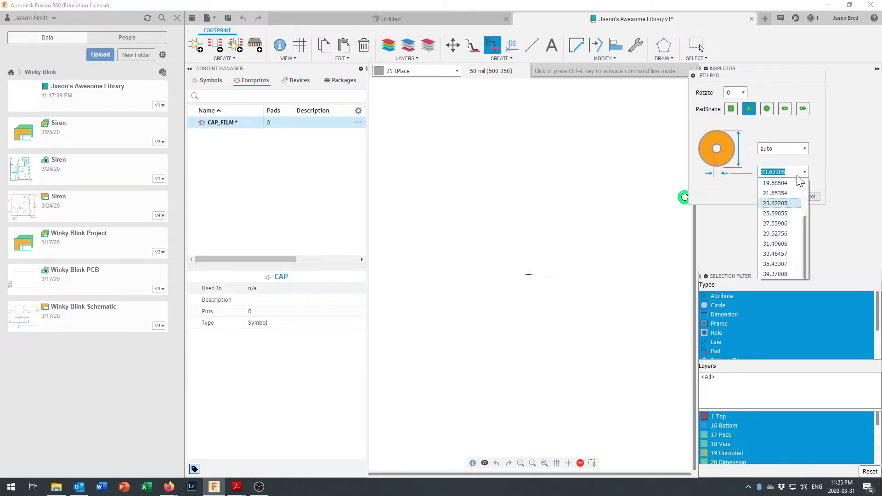
pyautogui.click(776, 244)
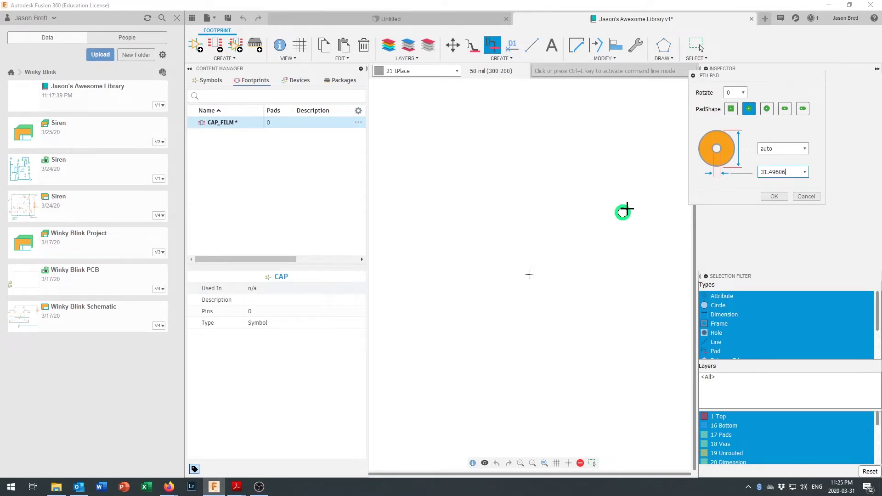
# - Set the outer diameter of the round through-hole pad to 76 mil
pyautogui.click(805, 149)
pyautogui.scroll(-3, 777, 214)
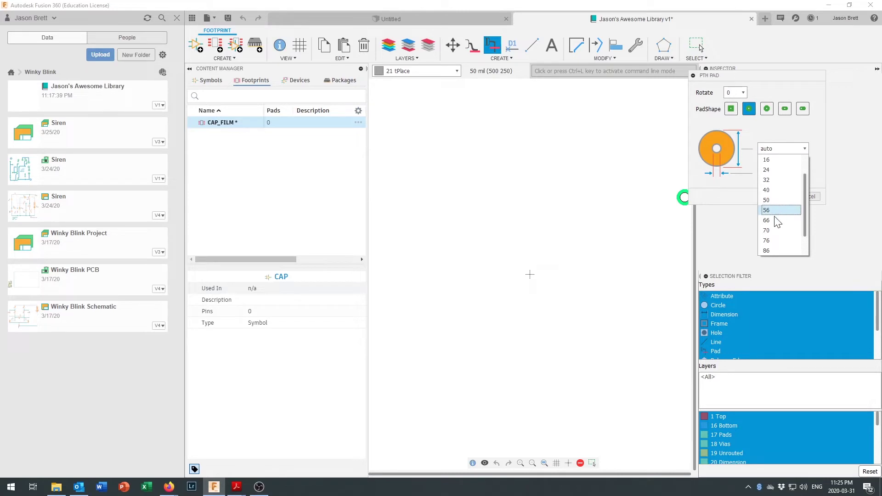
pyautogui.click(769, 230)
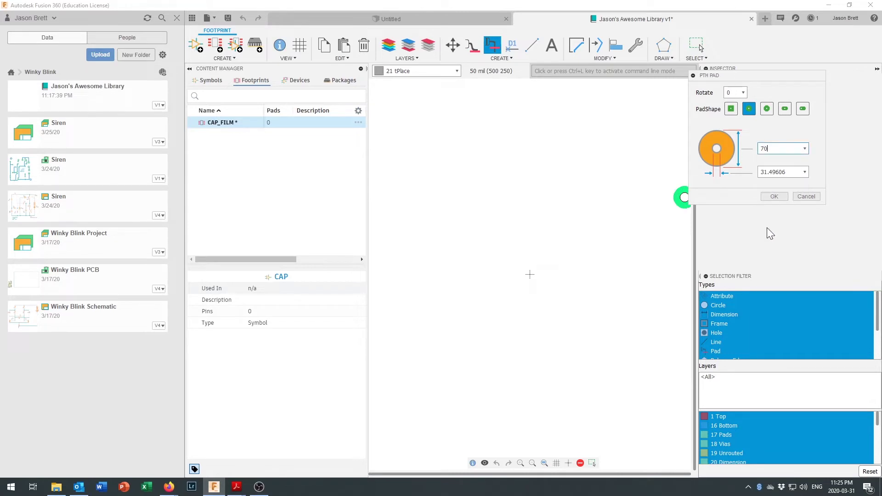
pyautogui.click(805, 149)
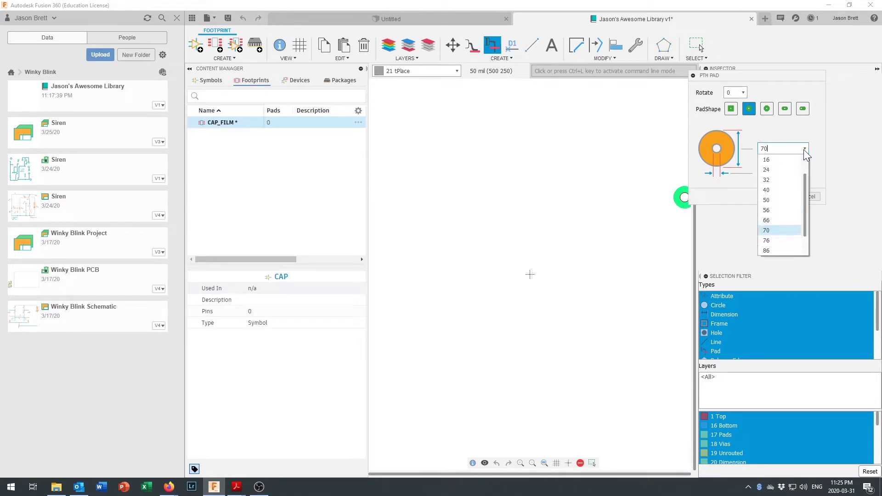
pyautogui.click(768, 240)
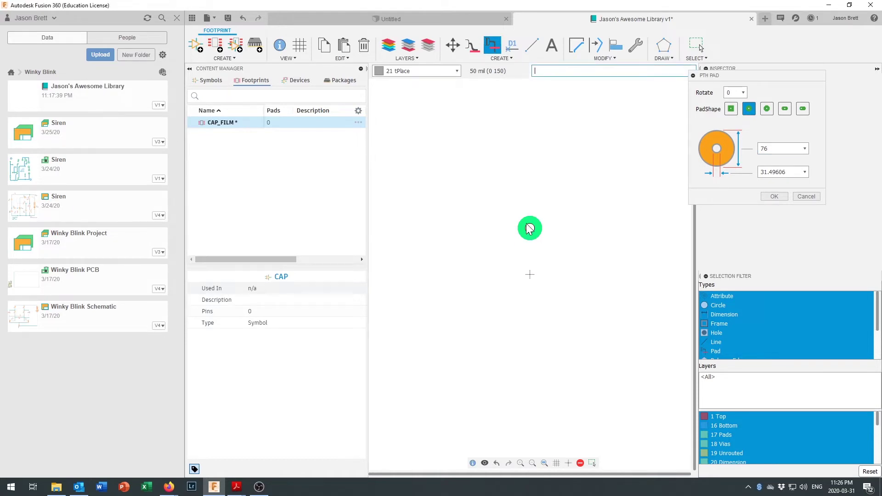
# - Place two through-hole pads vertically about the origin, at (0, 150) and (0, -150) mil
pyautogui.click(530, 229)
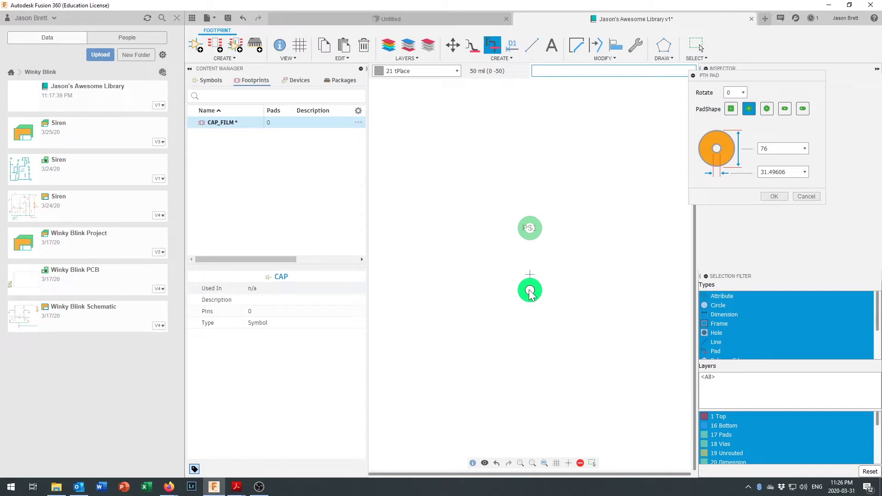
pyautogui.click(529, 321)
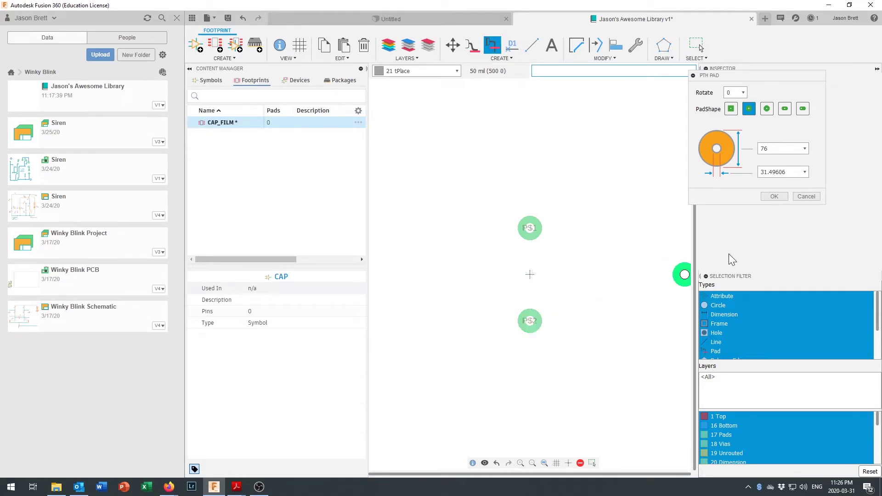
pyautogui.click(775, 196)
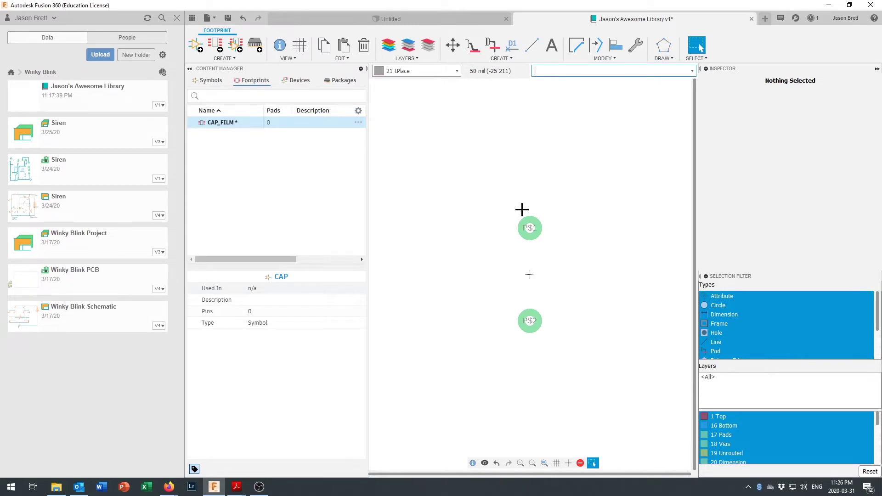
# - Draw a closed rectangular outline around both pads on layer 21 tPlace, from (-100, 200) to (100, -200) mil, with line width 6
pyautogui.click(529, 46)
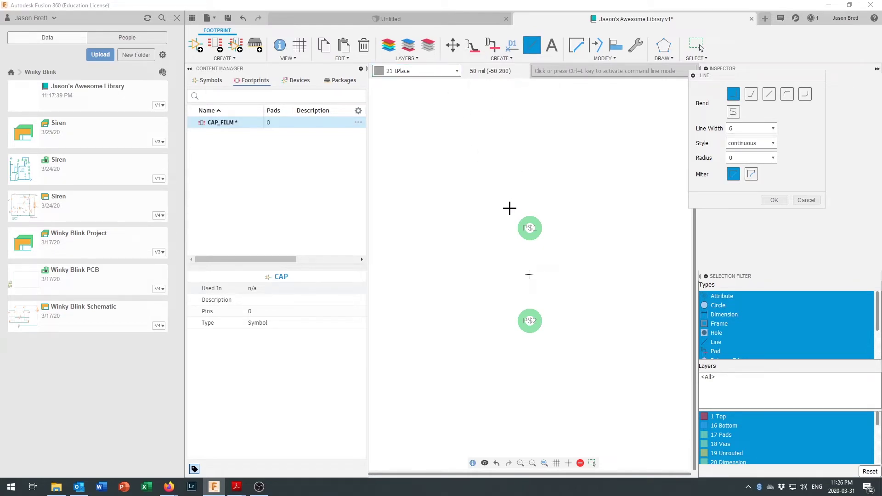
pyautogui.click(514, 212)
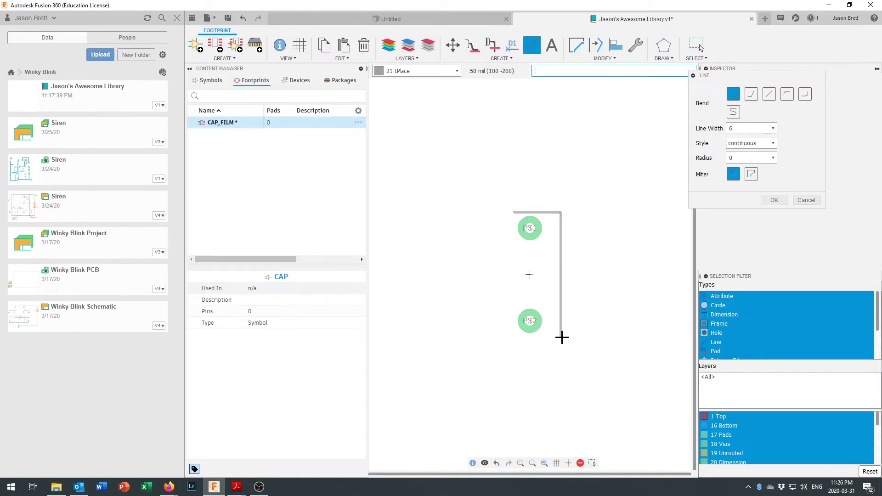
pyautogui.click(561, 339)
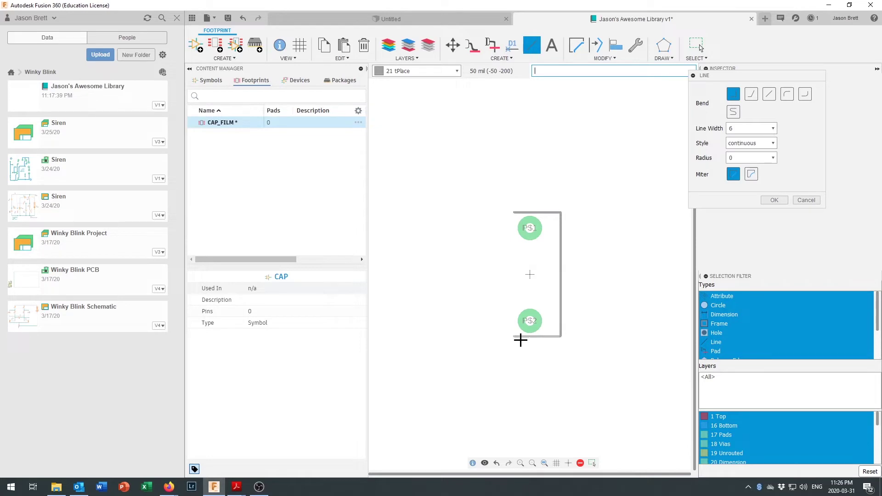
pyautogui.click(514, 339)
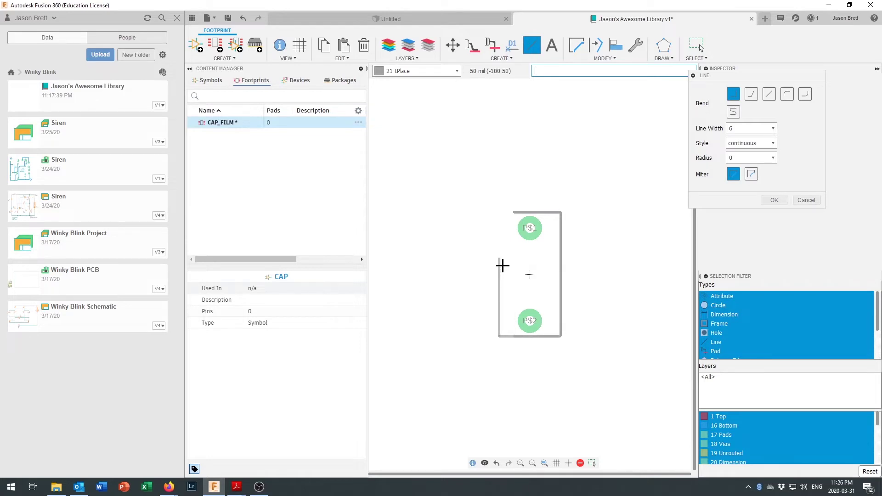
pyautogui.click(499, 212)
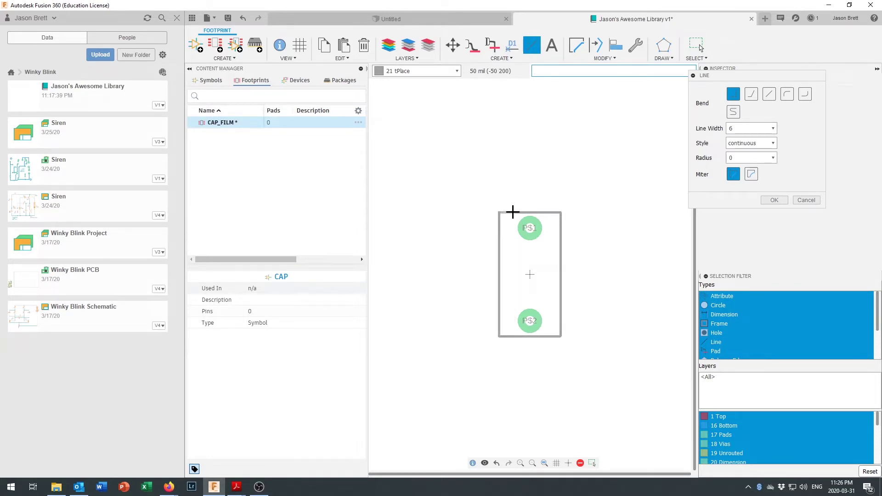
pyautogui.click(774, 201)
pyautogui.scroll(-1, 558, 311)
pyautogui.scroll(2, 555, 315)
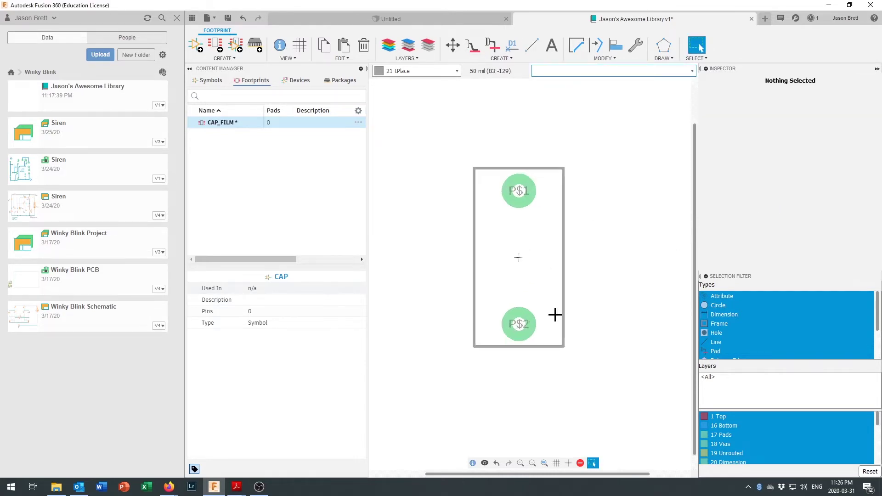
pyautogui.scroll(1, 556, 315)
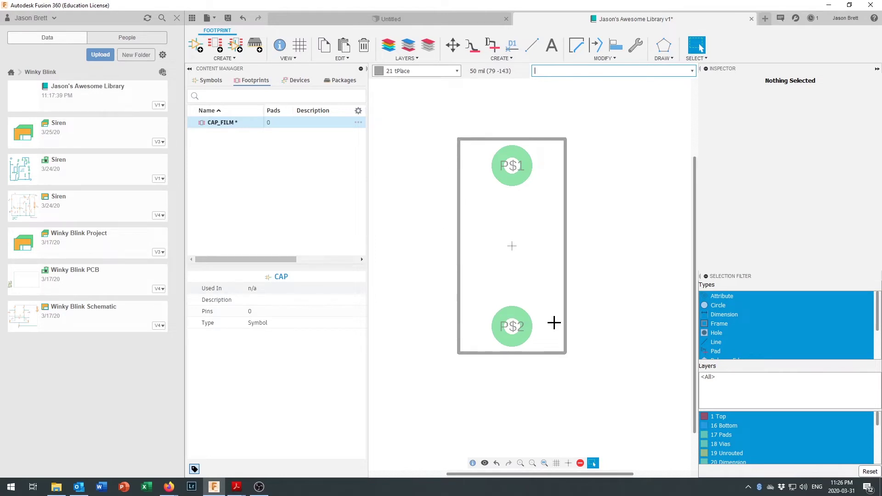
pyautogui.scroll(-1, 554, 323)
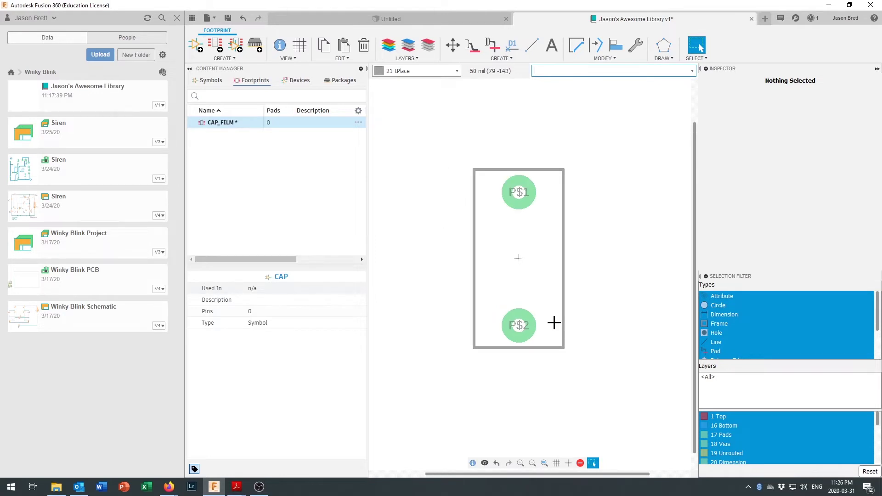
pyautogui.scroll(-1, 554, 323)
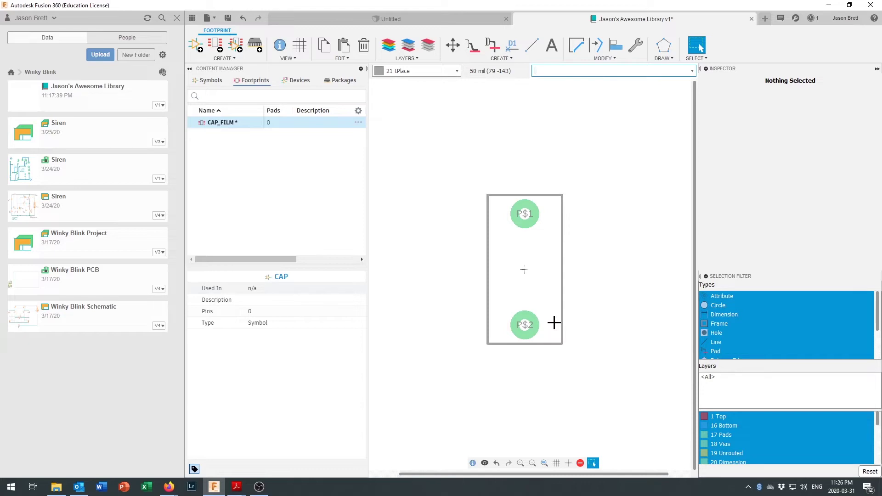
# - Set the active drawing layer to 25 tNames
pyautogui.click(457, 72)
pyautogui.scroll(-2, 411, 173)
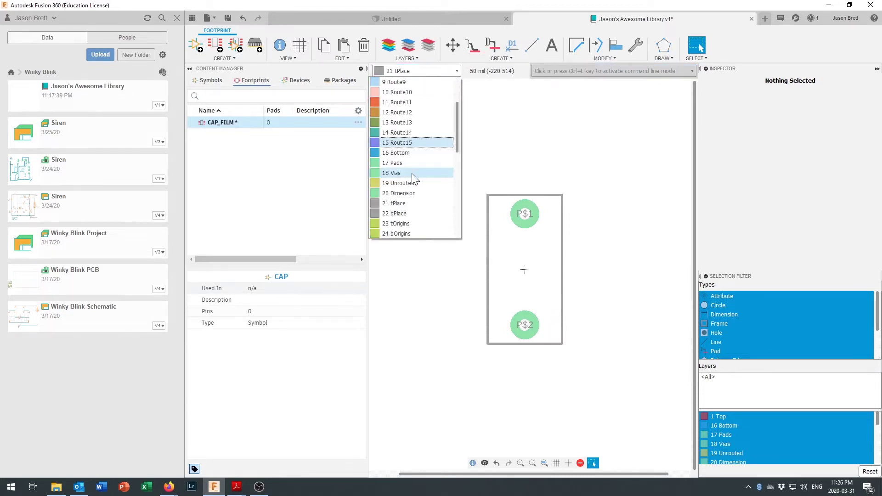
pyautogui.scroll(-1, 415, 178)
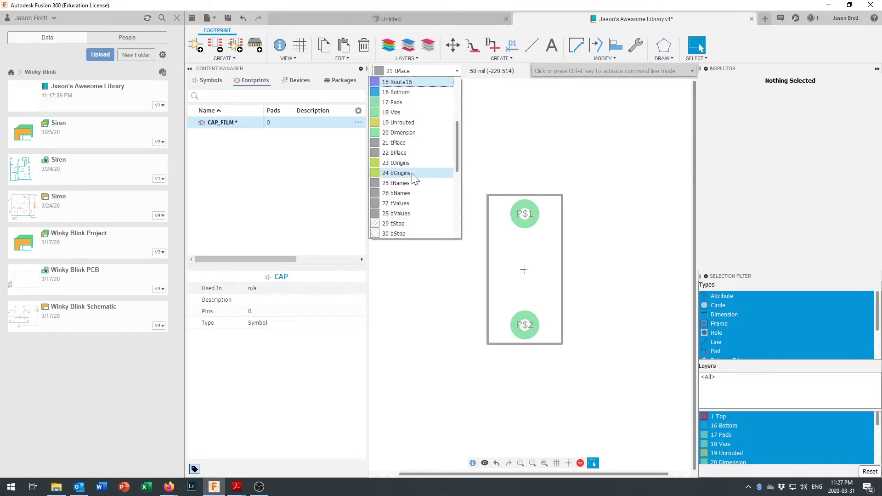
pyautogui.scroll(-1, 415, 178)
pyautogui.scroll(2, 415, 178)
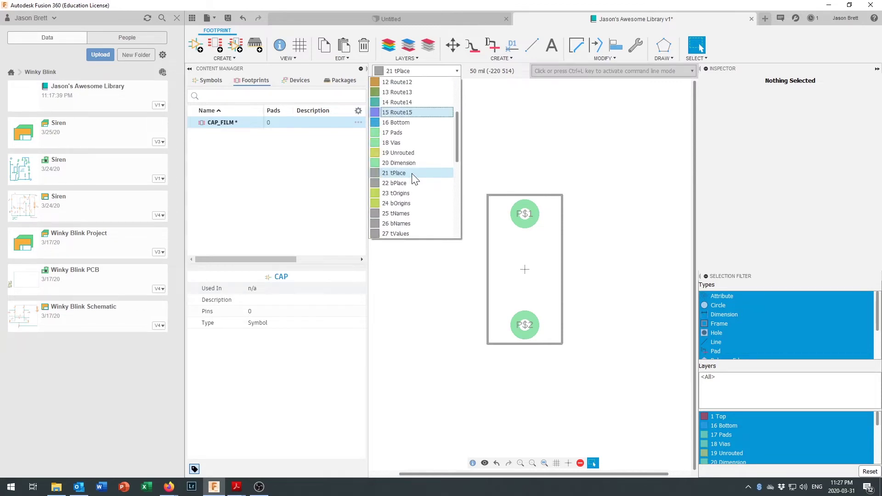
pyautogui.scroll(1, 415, 178)
pyautogui.scroll(1, 412, 173)
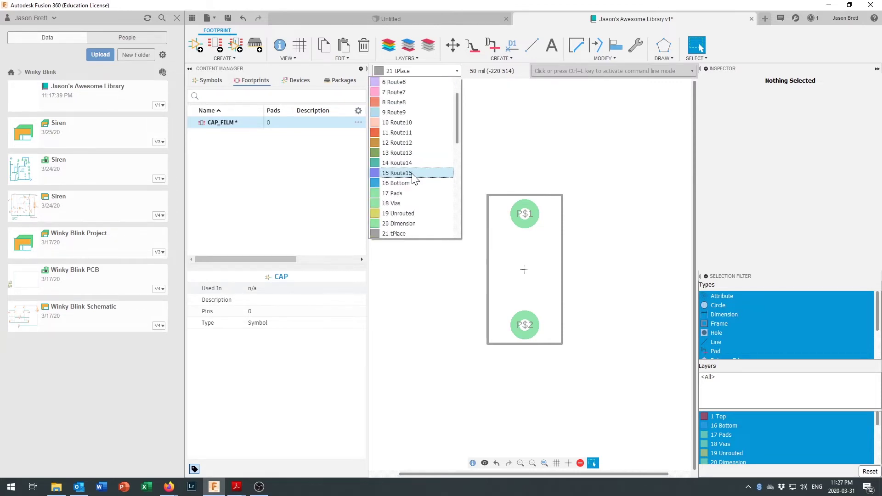
pyautogui.scroll(-2, 413, 174)
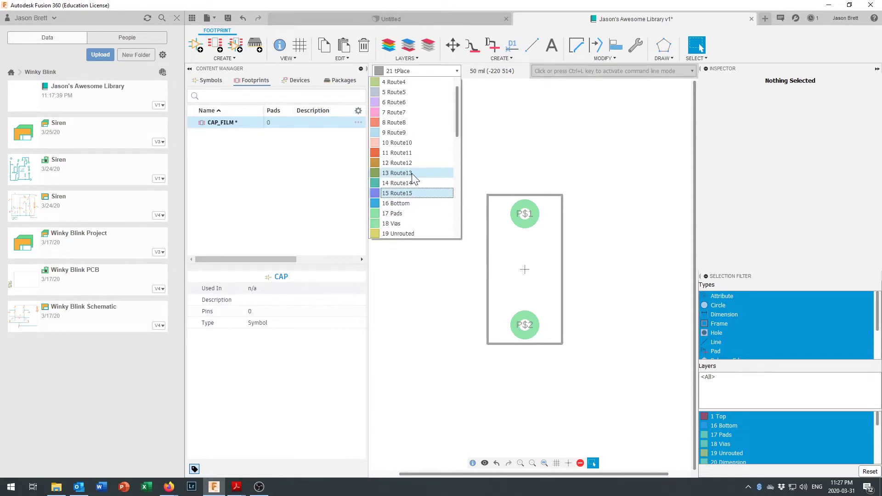
pyautogui.scroll(-1, 412, 173)
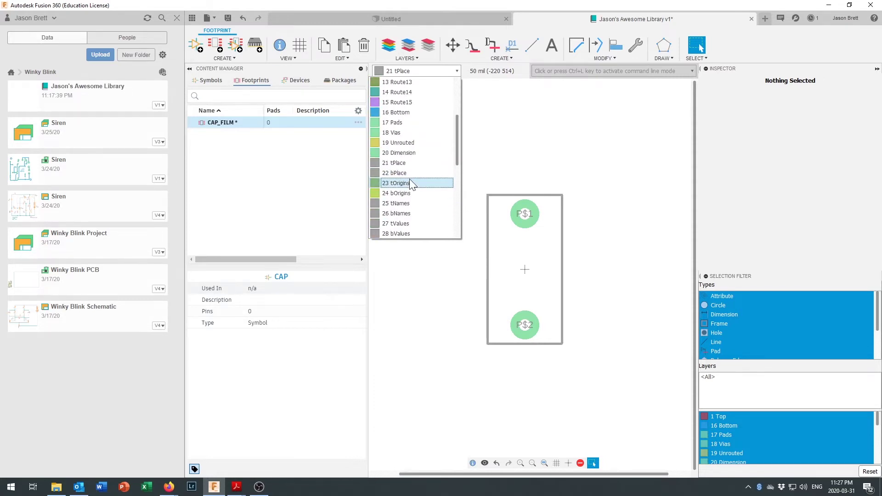
pyautogui.click(401, 207)
pyautogui.click(550, 48)
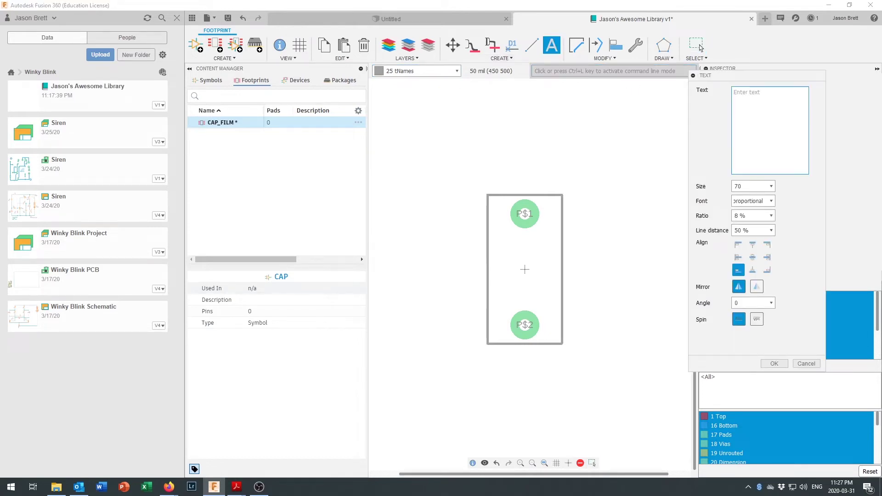
pyautogui.write('>')
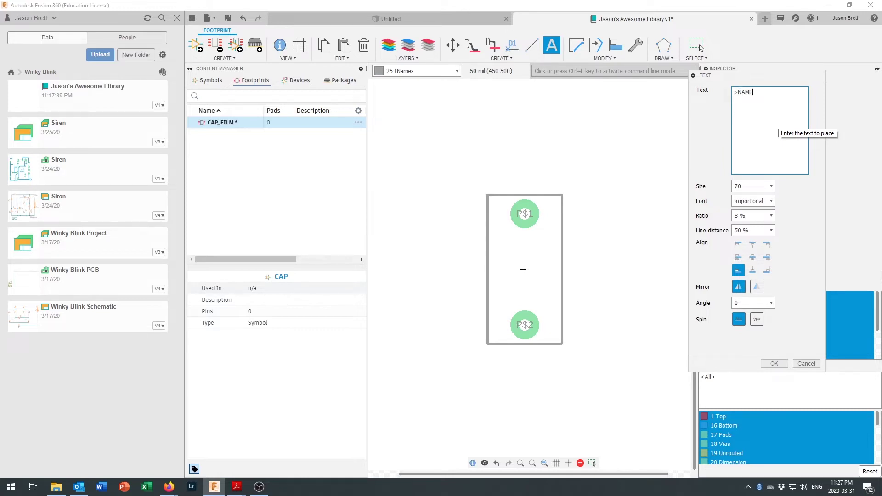
pyautogui.write('NAME')
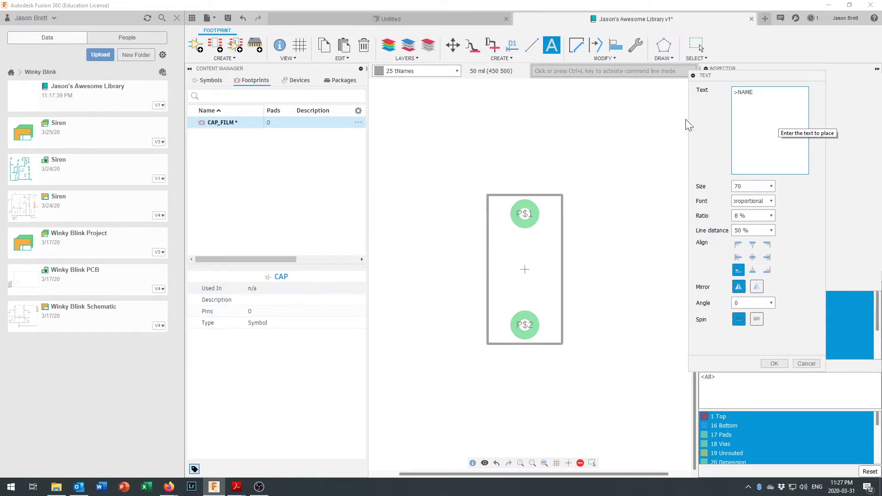
pyautogui.click(764, 363)
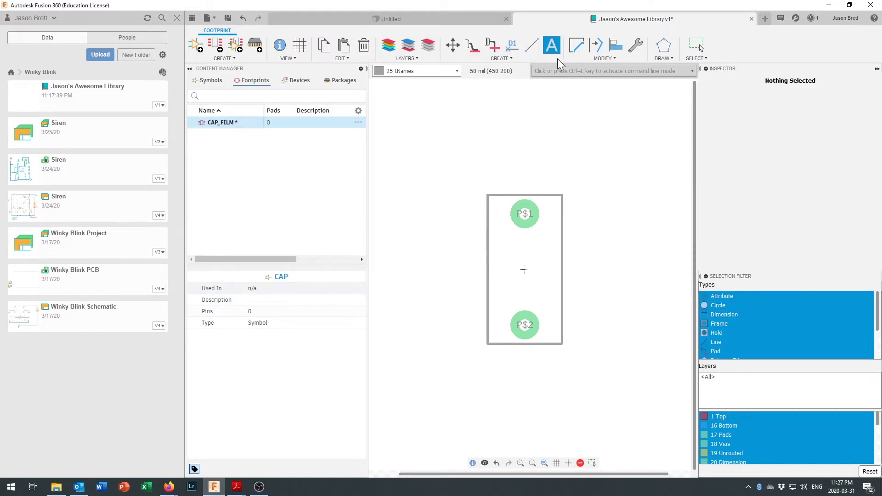
# - Place the text labels >NAME at (150, 150) mil and >VALUE at (150, 50) mil beside the footprint outline on layer 25 tNames
pyautogui.click(551, 46)
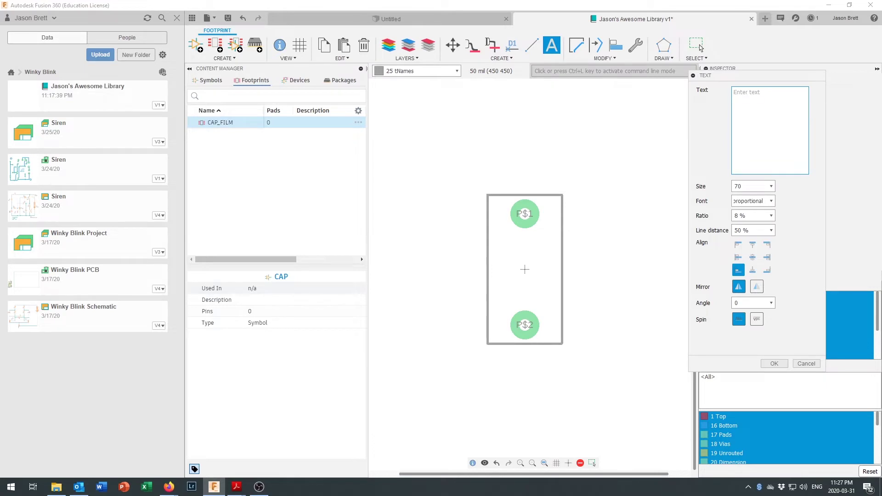
pyautogui.write('>n')
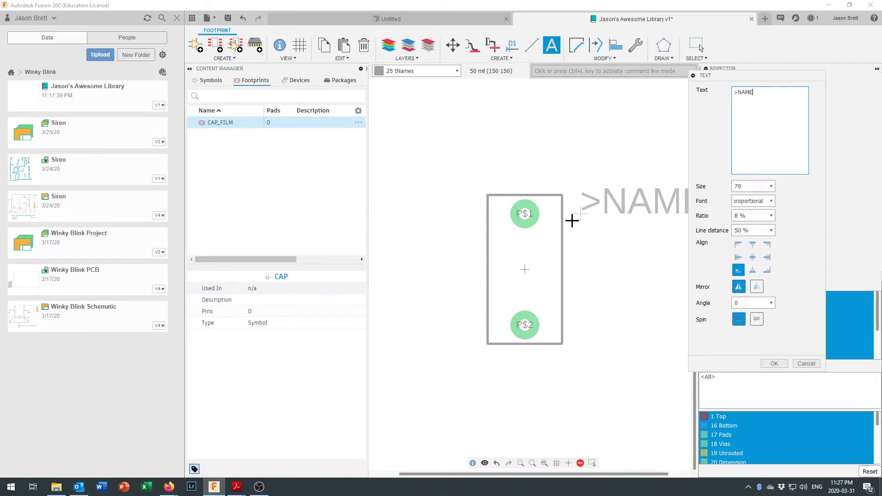
pyautogui.scroll(-2, 573, 221)
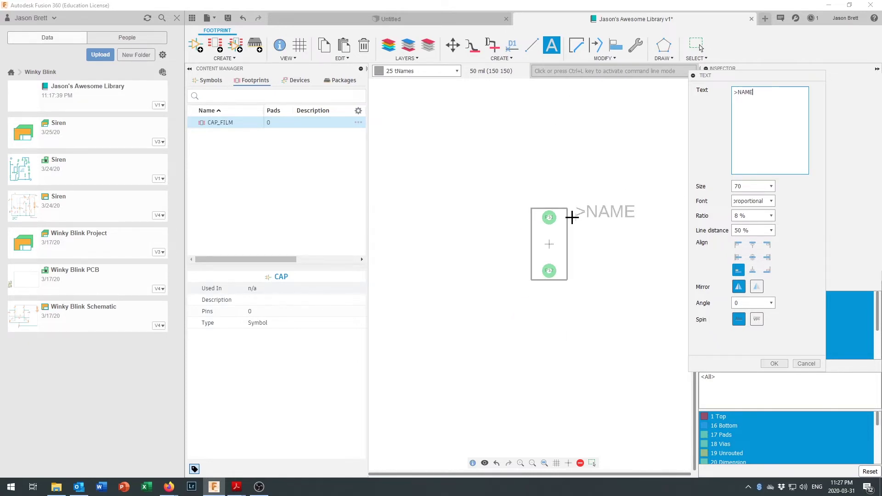
pyautogui.click(573, 218)
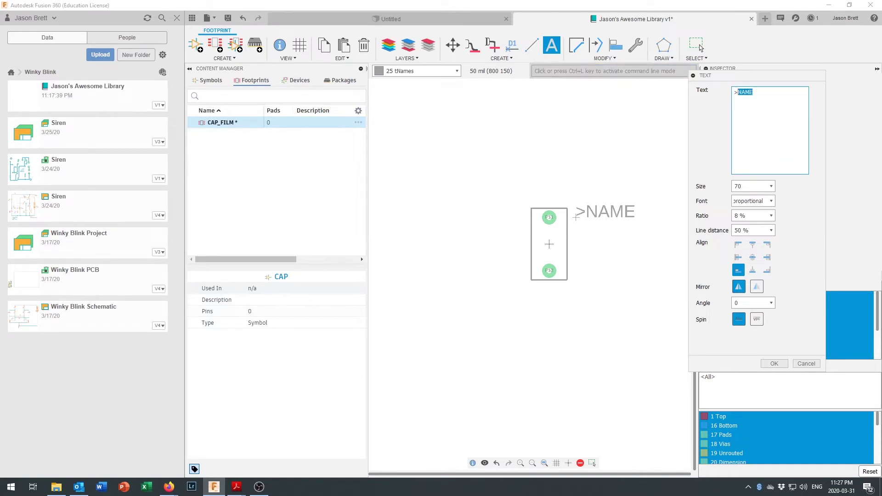
pyautogui.write('VAL')
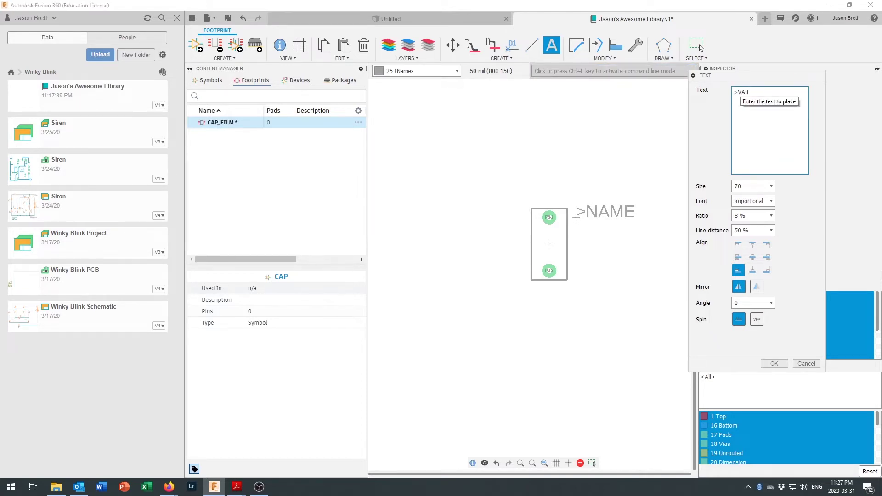
pyautogui.write('E')
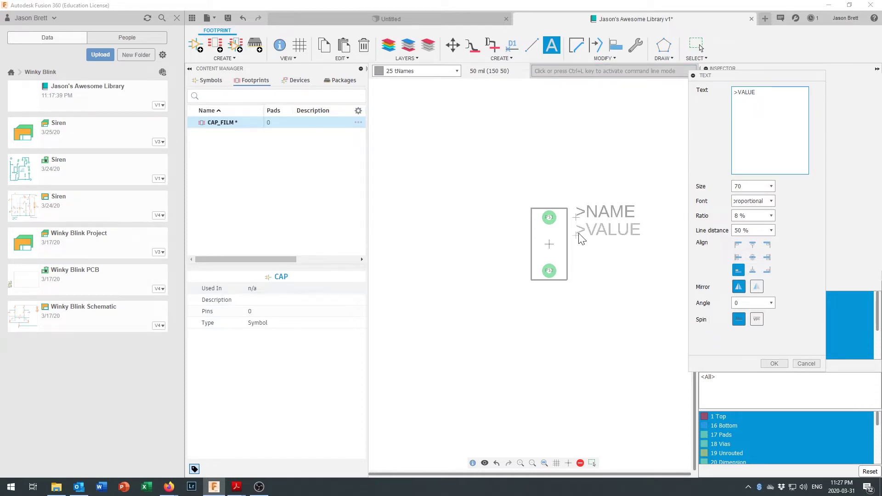
pyautogui.click(580, 234)
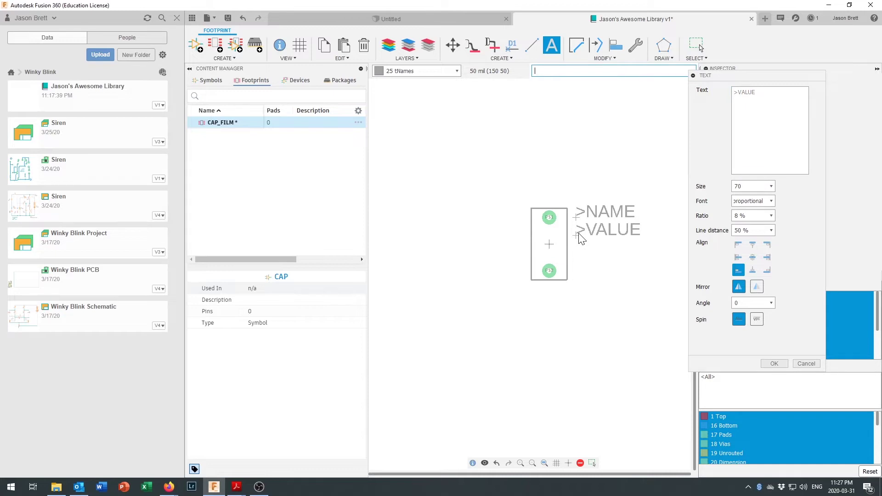
pyautogui.click(774, 364)
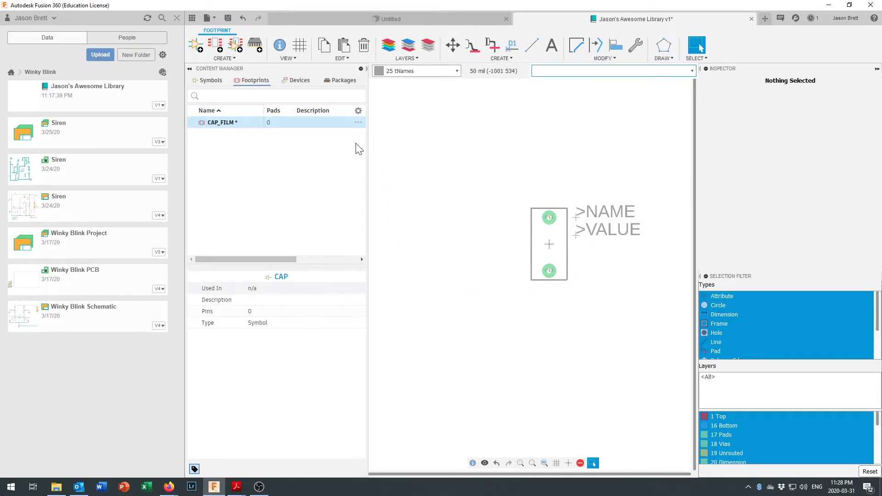
# - Check the library's symbol and footprint lists, then create a device named CAP_FILM and widen its package variant area
pyautogui.click(300, 85)
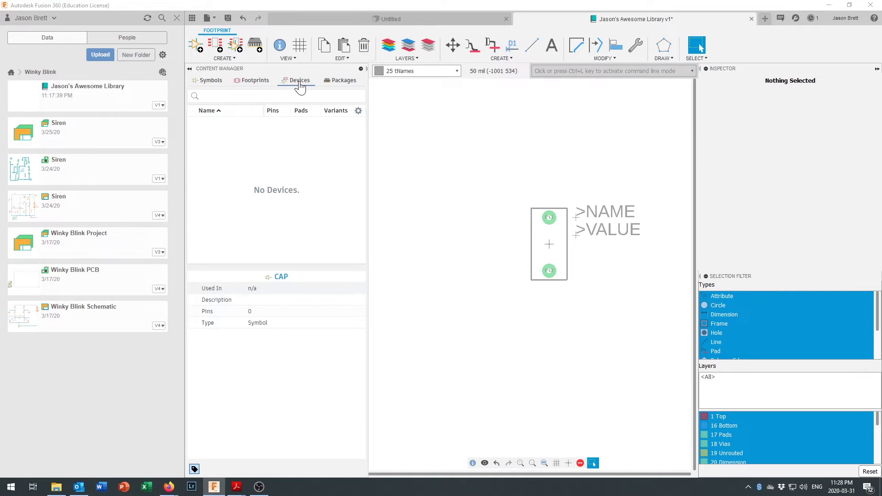
pyautogui.click(263, 86)
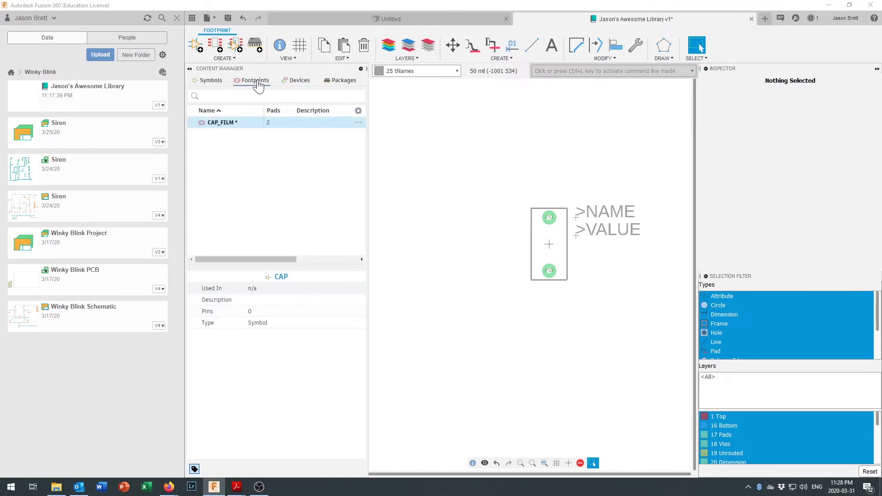
pyautogui.click(214, 87)
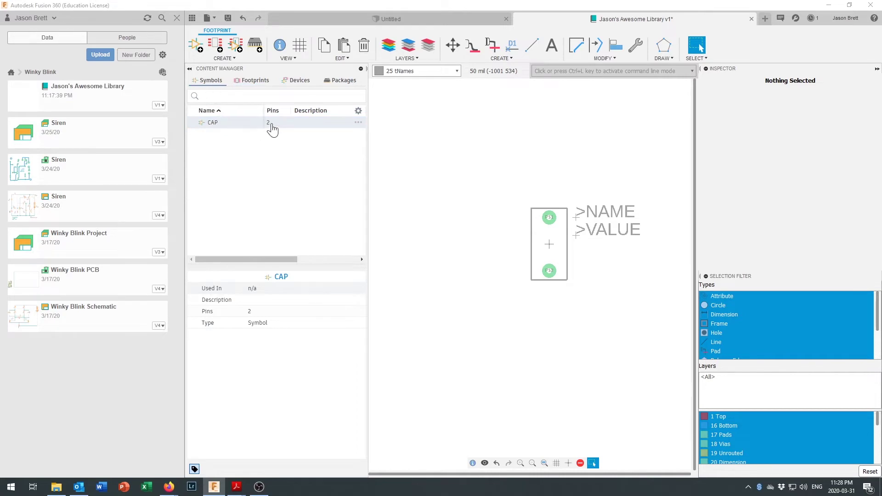
pyautogui.click(259, 83)
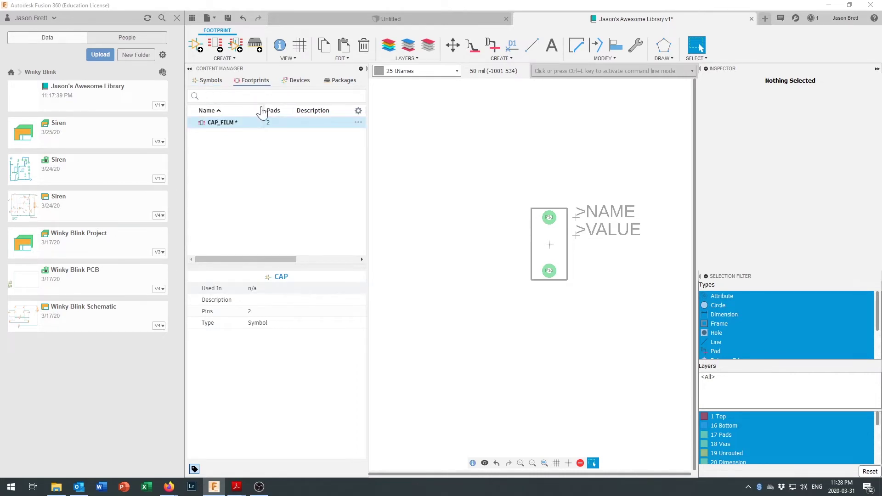
pyautogui.click(295, 85)
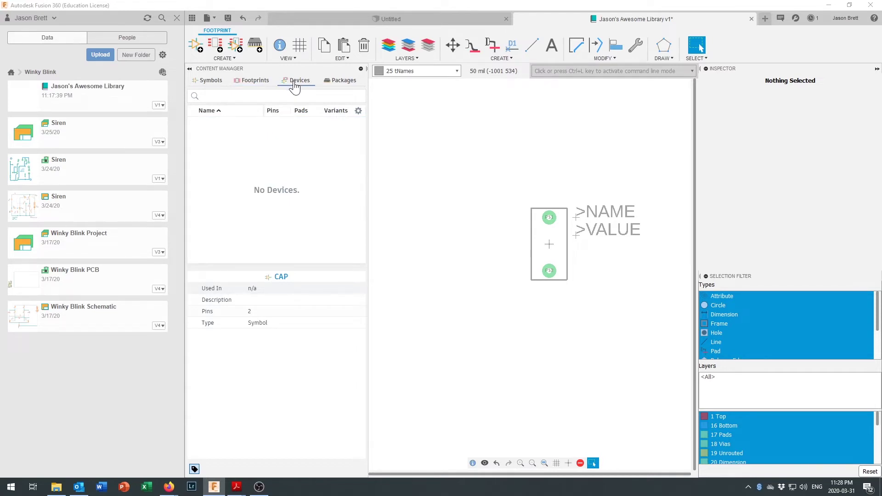
pyautogui.click(238, 46)
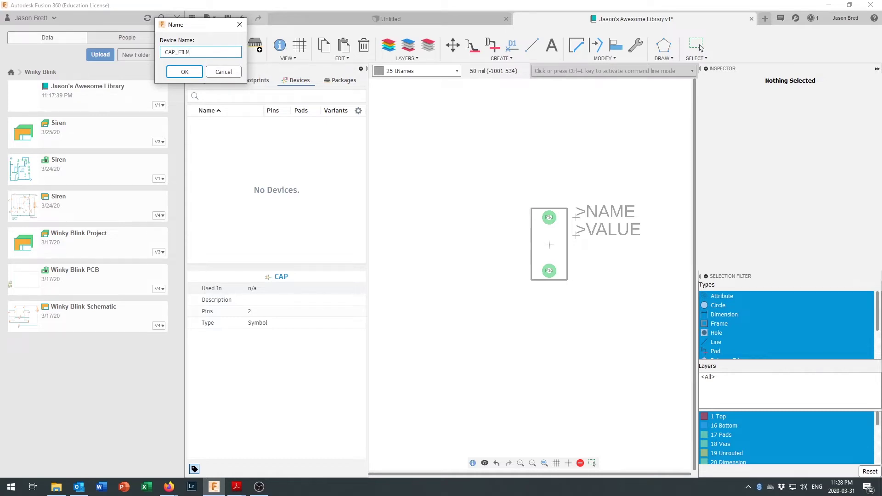
pyautogui.click(186, 72)
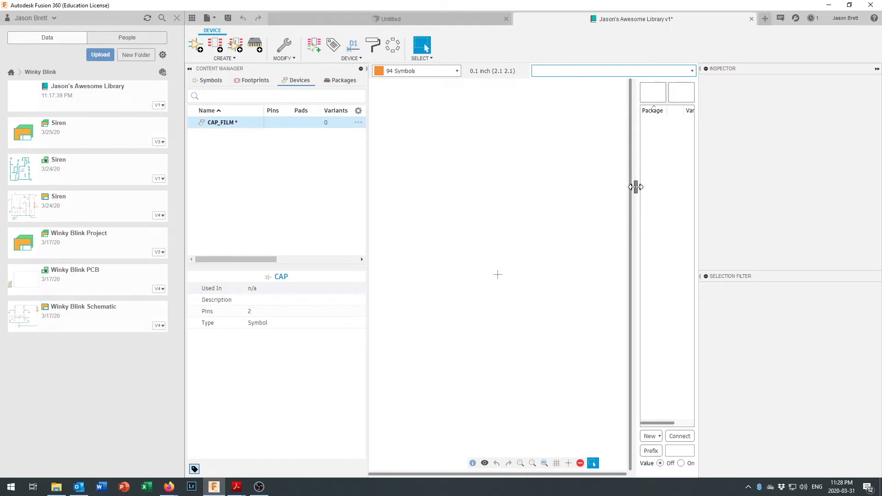
pyautogui.moveTo(636, 187); pyautogui.dragTo(489, 203)
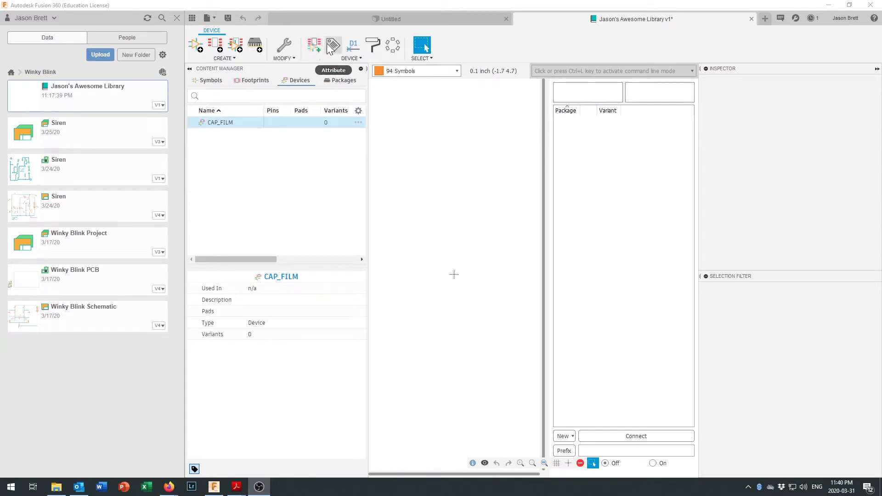
# - Add one CAP symbol to the device at the origin, with add level next and swap level 0
pyautogui.click(316, 44)
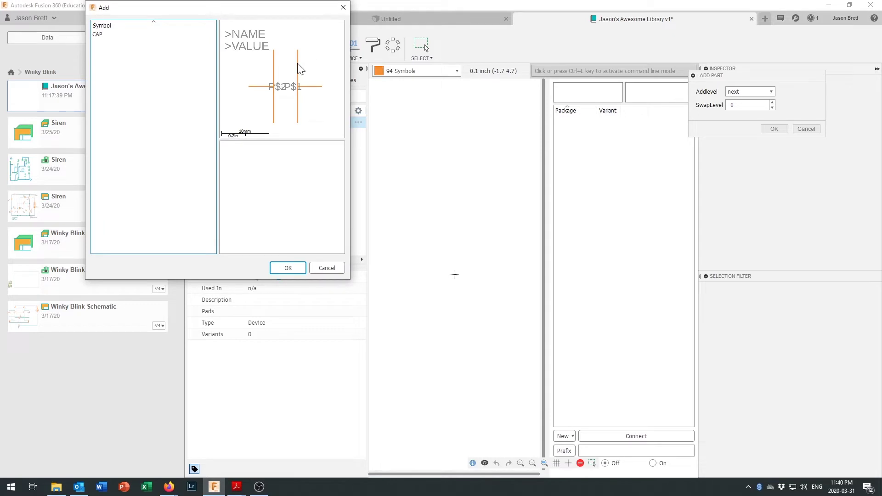
pyautogui.click(104, 34)
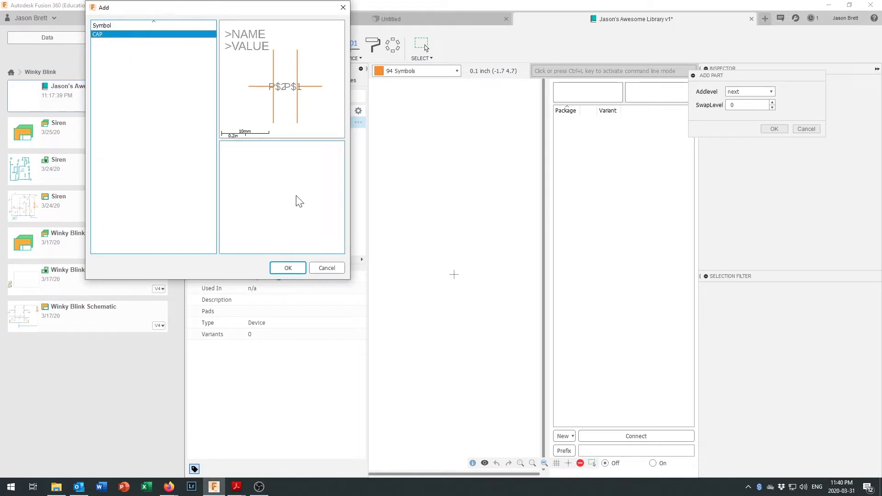
pyautogui.click(289, 270)
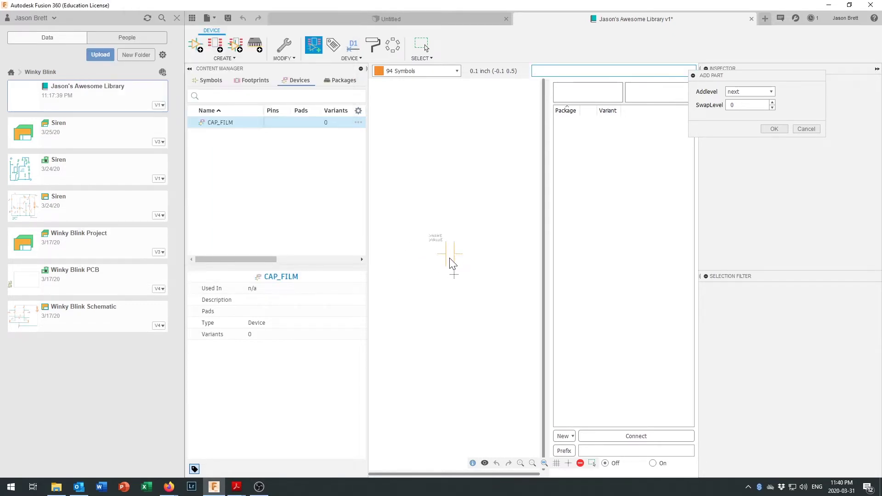
pyautogui.click(454, 275)
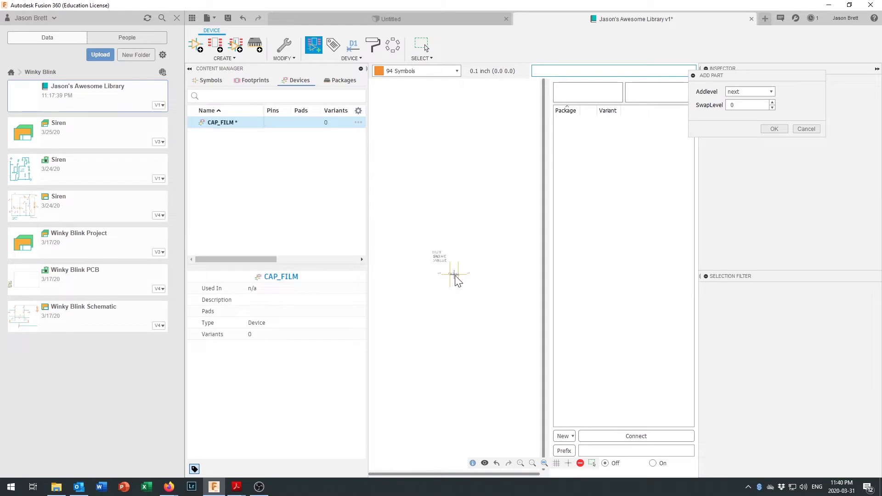
pyautogui.scroll(3, 465, 285)
pyautogui.scroll(1, 419, 245)
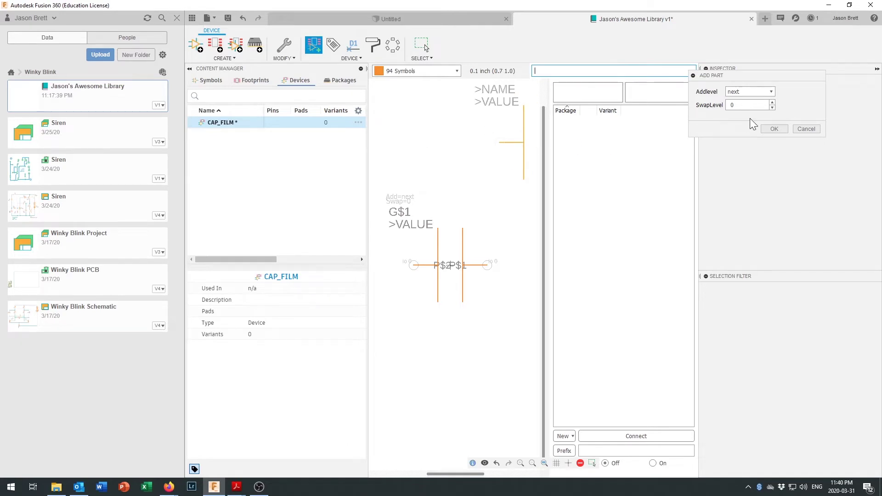
pyautogui.click(774, 128)
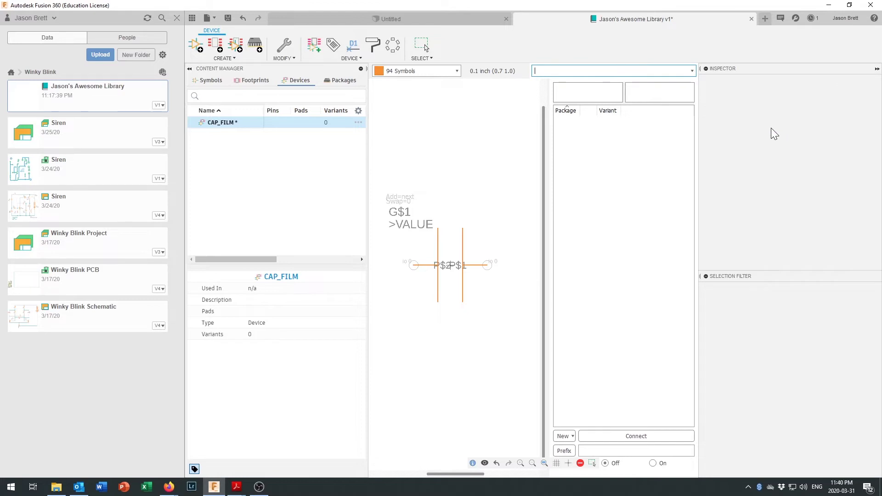
# - Add the local package CAP_FILM as an unnamed variant of the device and switch its Value option on
pyautogui.click(566, 439)
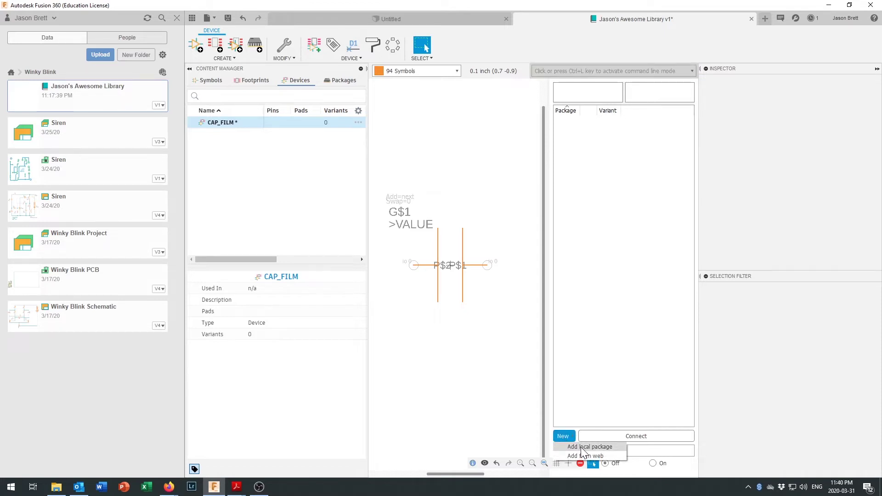
pyautogui.click(582, 448)
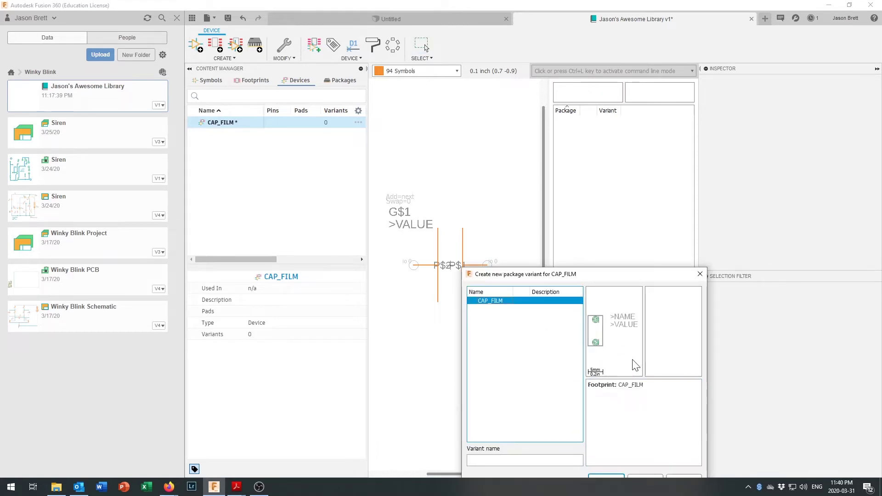
pyautogui.doubleClick(495, 300)
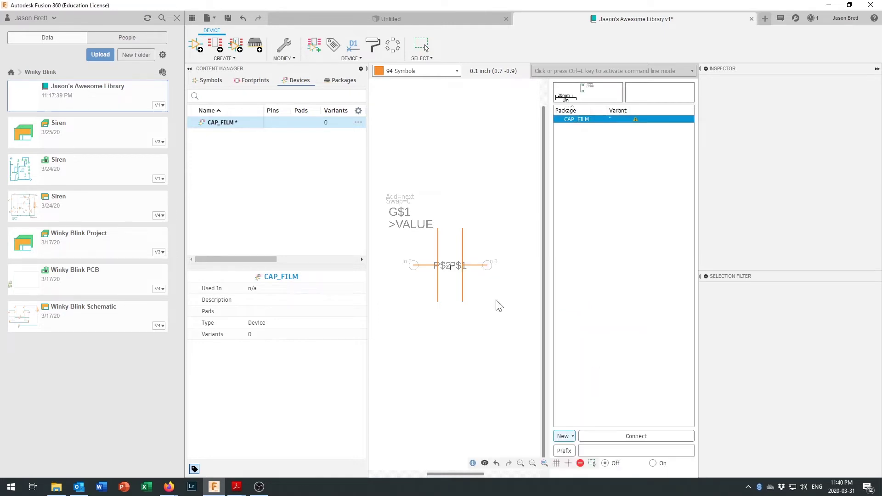
pyautogui.press('Escape')
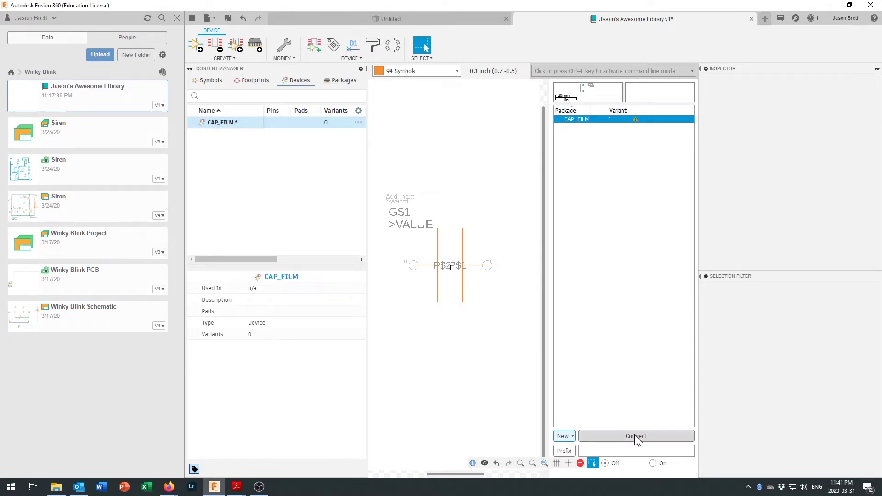
pyautogui.click(654, 464)
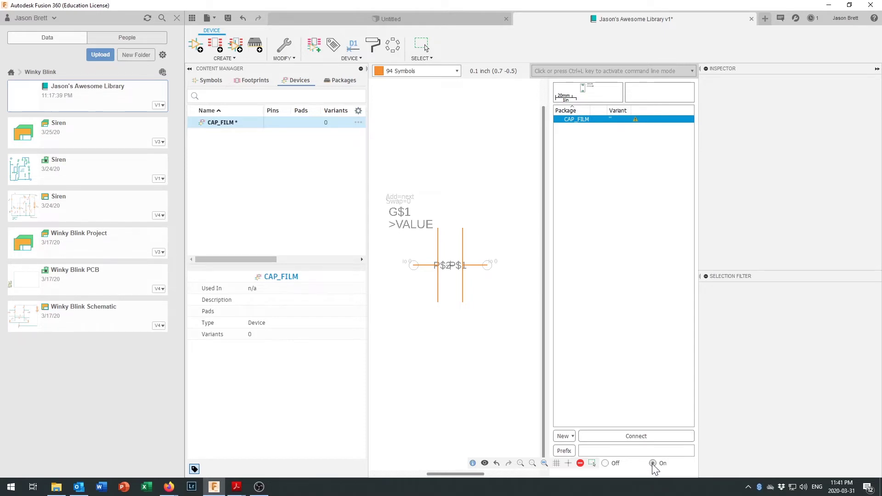
# - Connect pin G$1.P$1 to pad P$1 and pin G$1.P$2 to pad P$2 for the CAP_FILM package
pyautogui.click(635, 436)
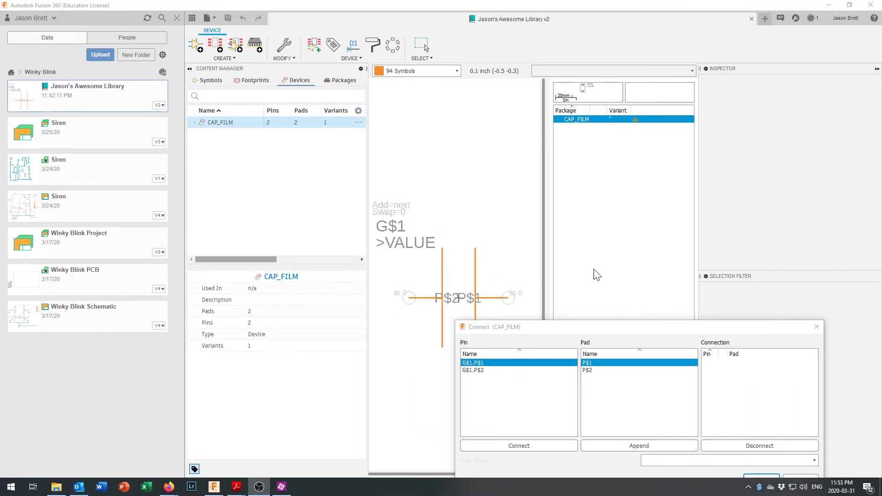
pyautogui.moveTo(597, 328); pyautogui.dragTo(602, 221)
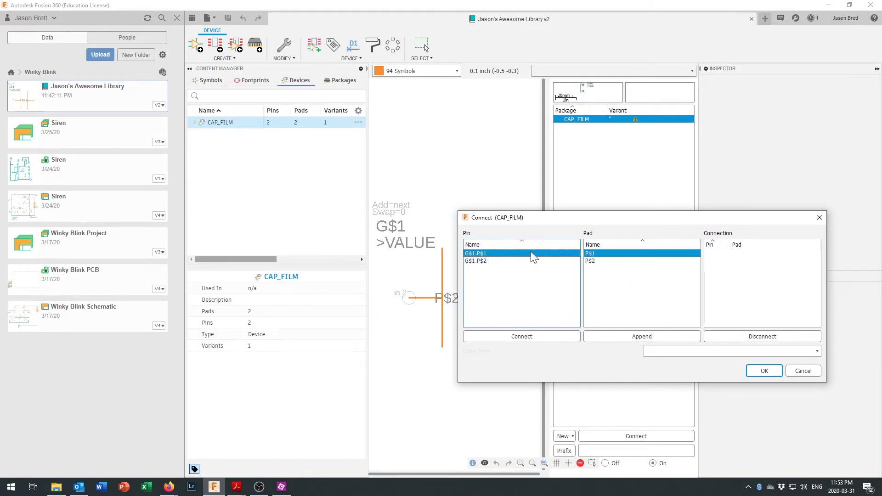
pyautogui.moveTo(541, 220); pyautogui.dragTo(614, 325)
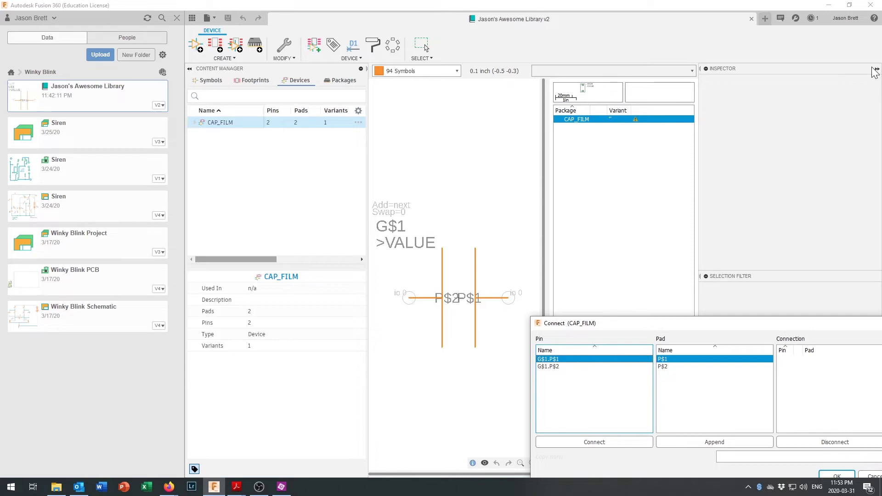
pyautogui.moveTo(731, 326); pyautogui.dragTo(702, 177)
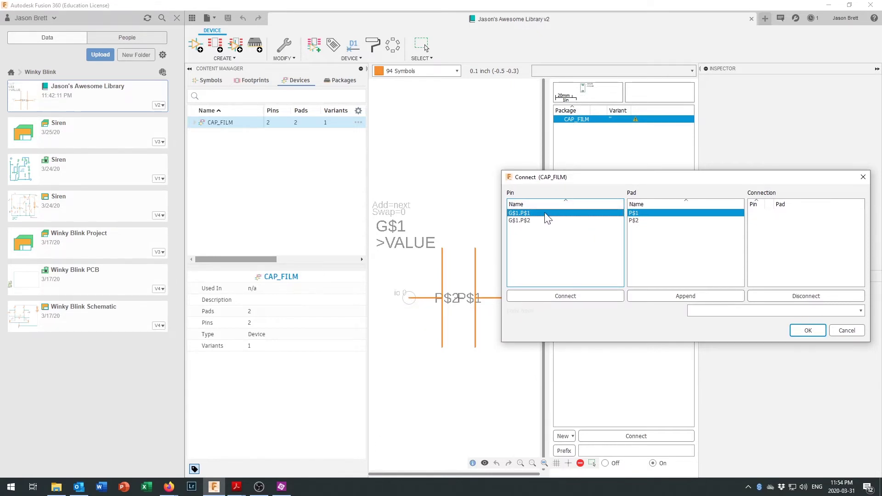
pyautogui.click(566, 220)
pyautogui.click(565, 213)
pyautogui.click(590, 300)
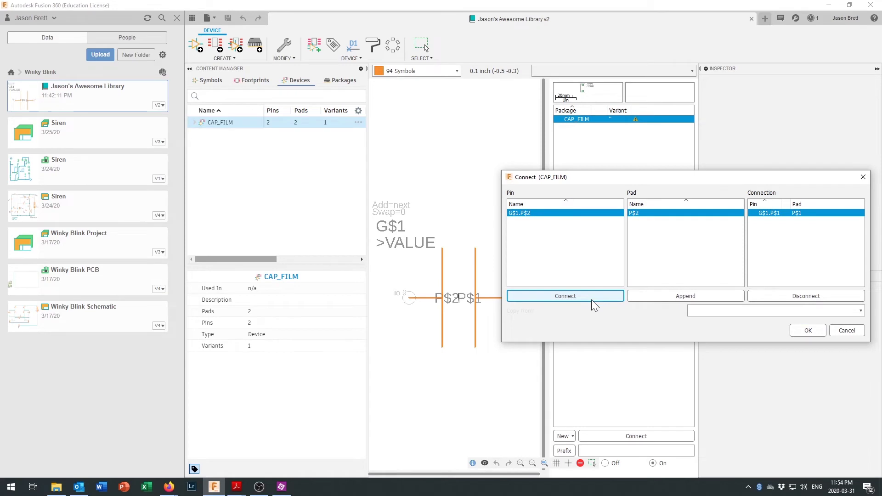
pyautogui.click(591, 298)
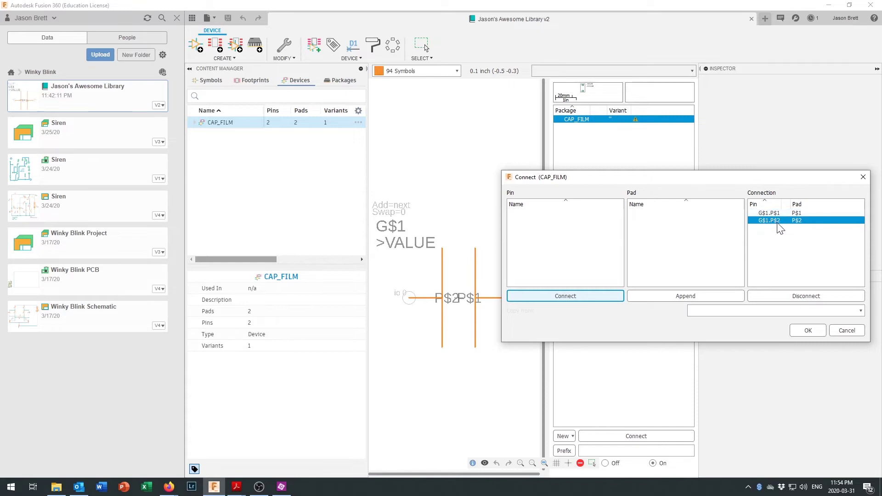
pyautogui.click(805, 332)
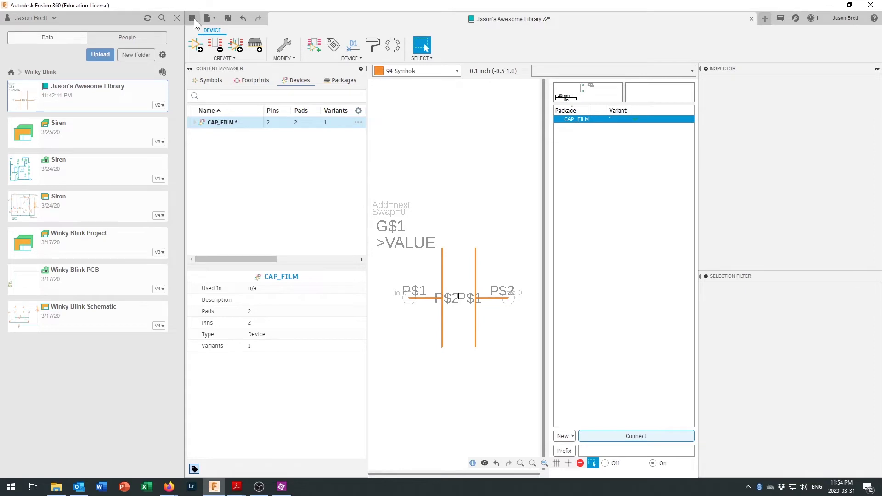
# - Save the electronics library with its CAP_FILM device as a new version
pyautogui.click(210, 19)
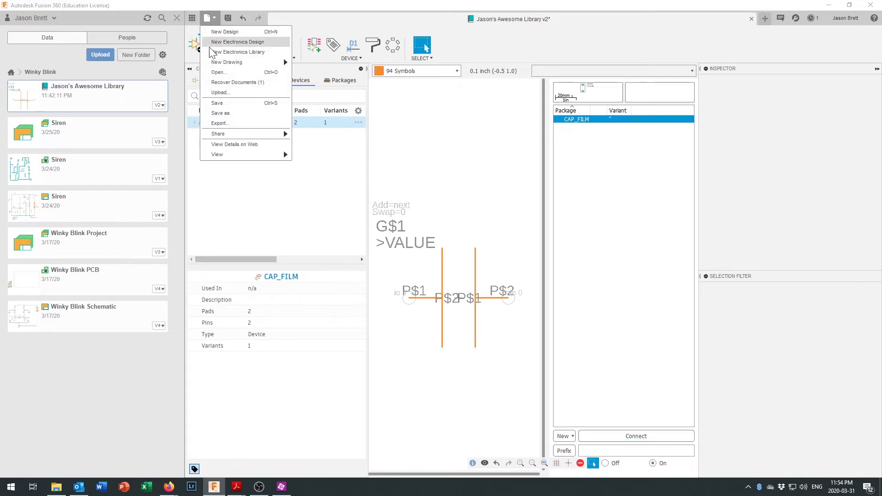
pyautogui.click(234, 105)
pyautogui.click(436, 237)
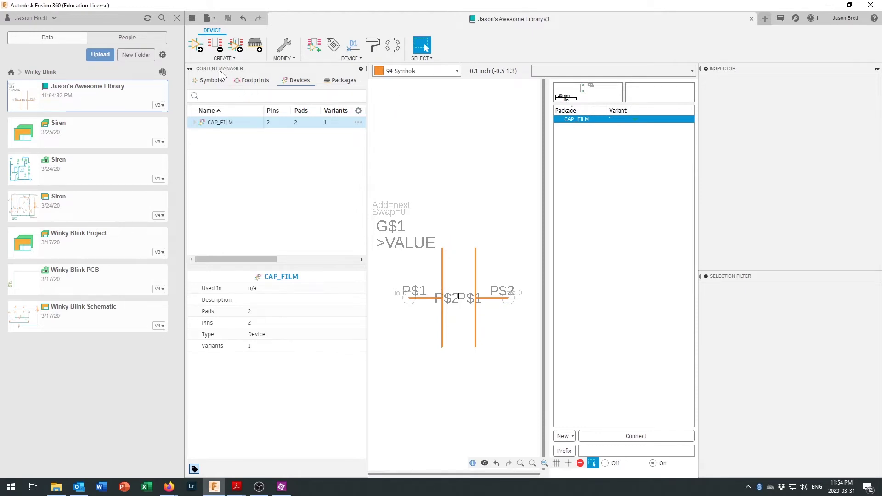
# - Create a new electronics design and save it as Water Piano in the Winky Blink project
pyautogui.click(207, 18)
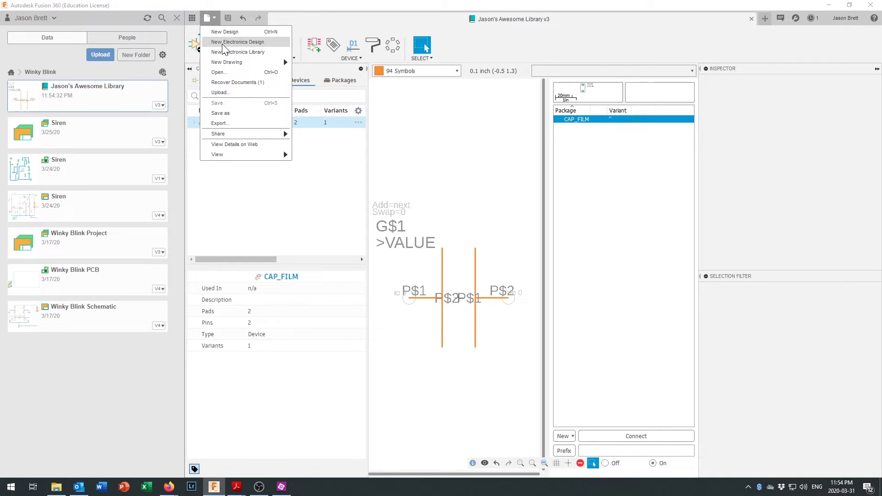
pyautogui.click(224, 42)
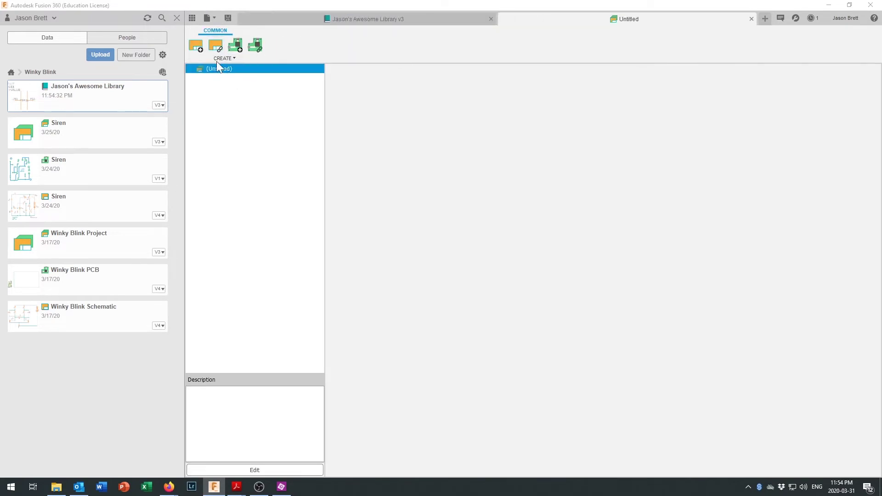
pyautogui.click(208, 18)
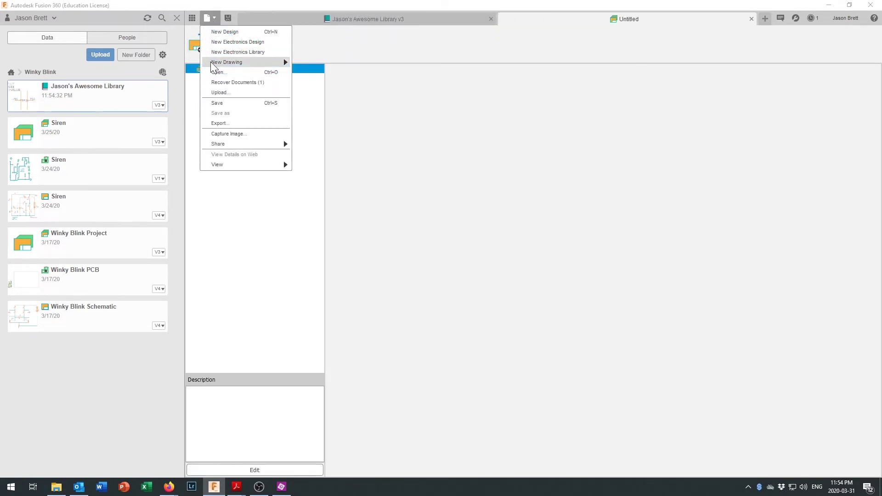
pyautogui.click(229, 103)
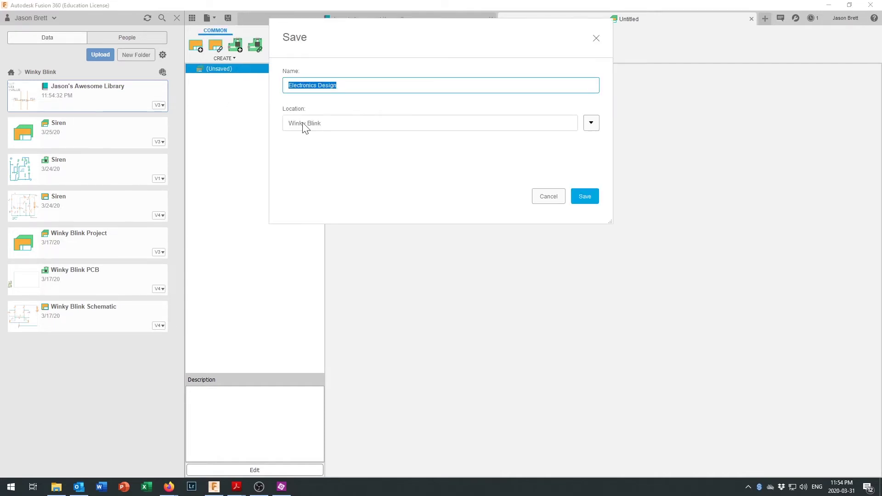
pyautogui.write('Water Piano')
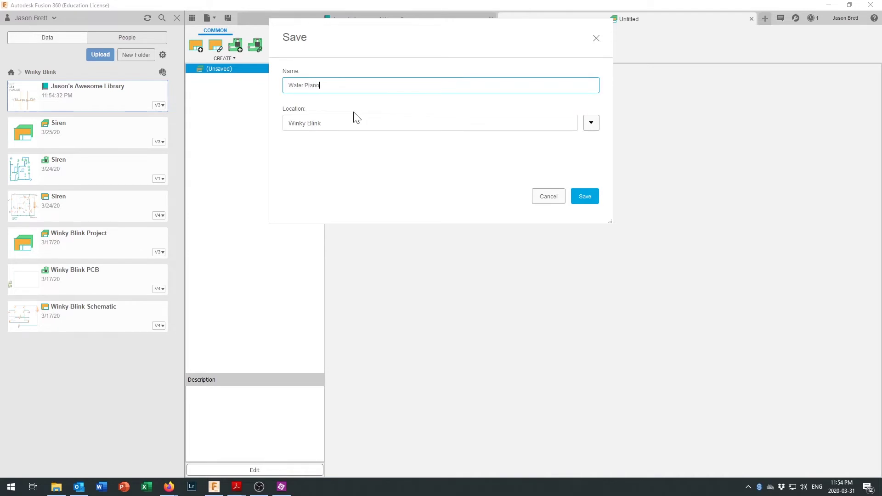
pyautogui.press('Return')
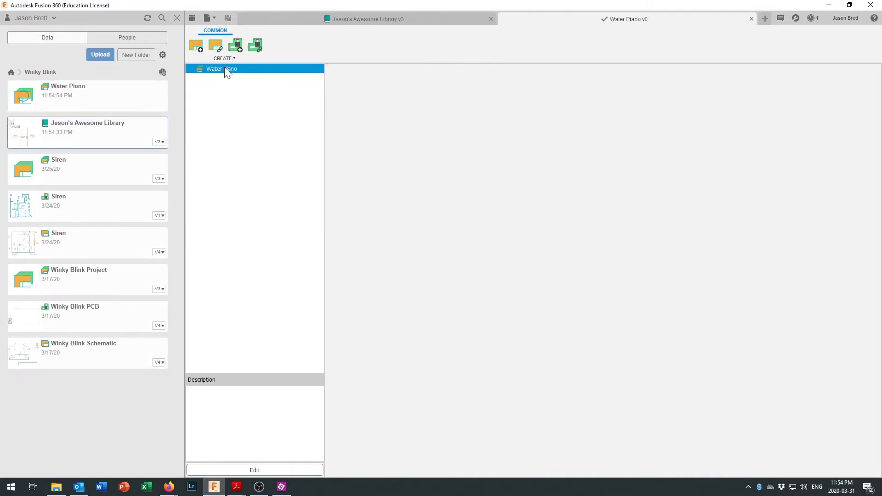
# - Add a new schematic to the Water Piano design and save it as Water Piano in Winky Blink
pyautogui.click(197, 47)
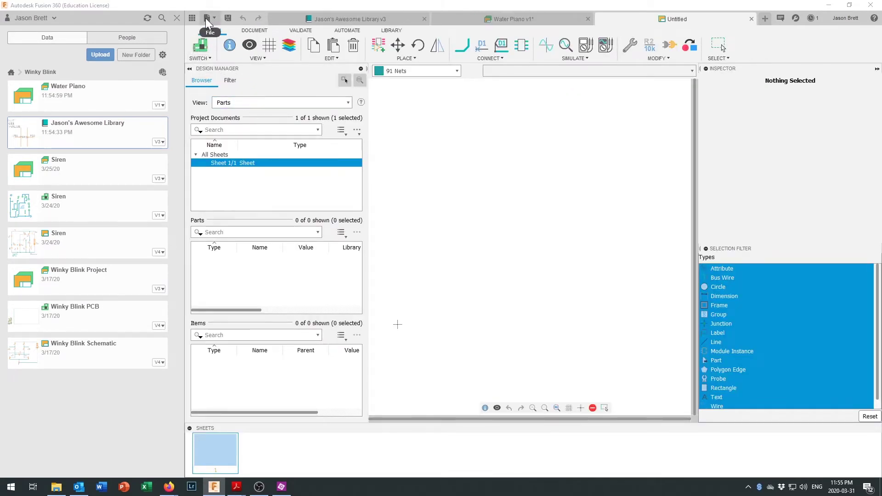
pyautogui.click(207, 21)
pyautogui.click(226, 110)
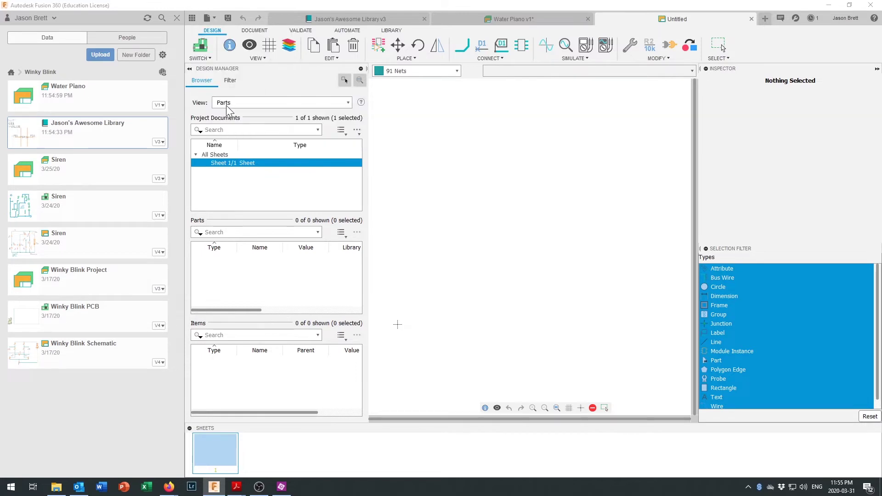
pyautogui.write('Water Piano')
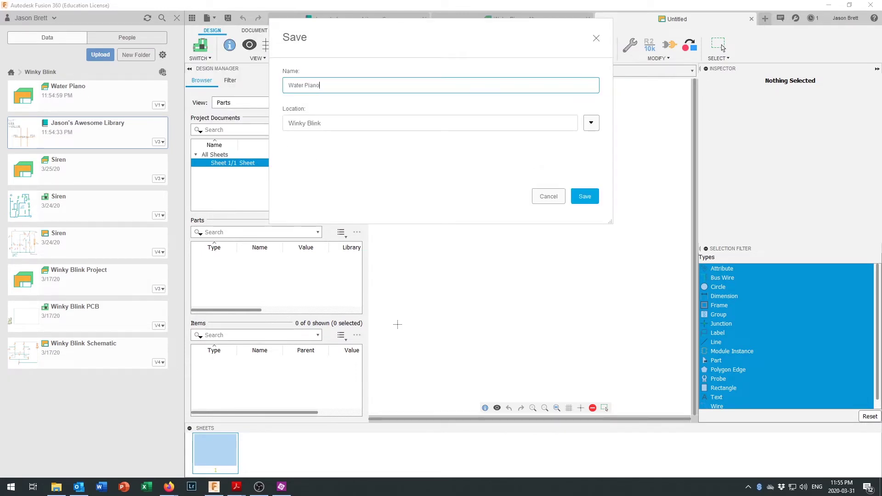
pyautogui.press('Return')
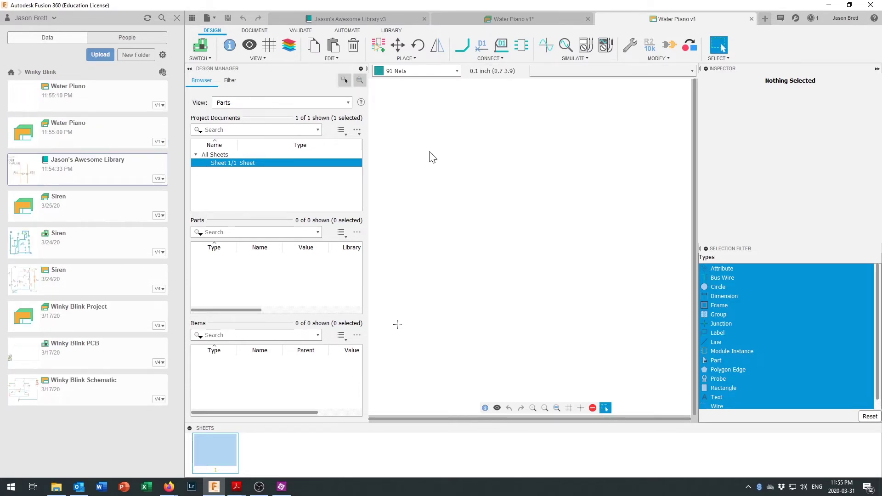
# - Place two CAP_FILM capacitors from the custom library side by side in the schematic, each rotated a quarter turn
pyautogui.click(377, 44)
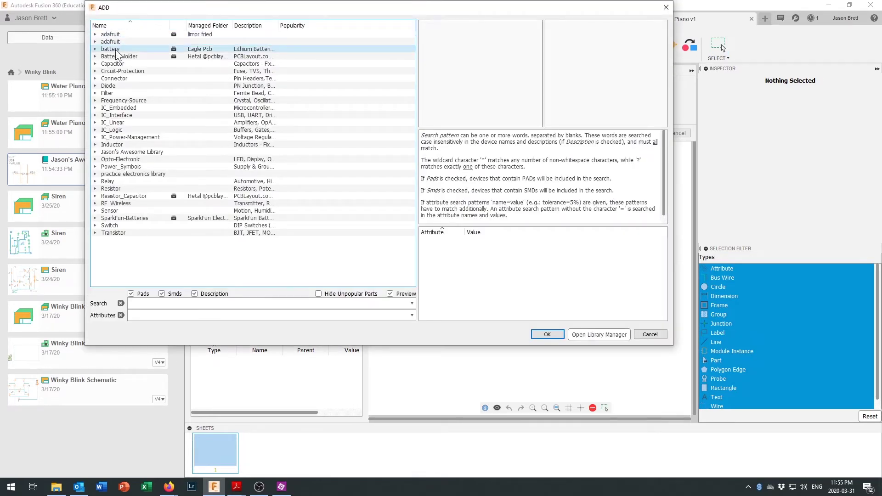
pyautogui.click(95, 153)
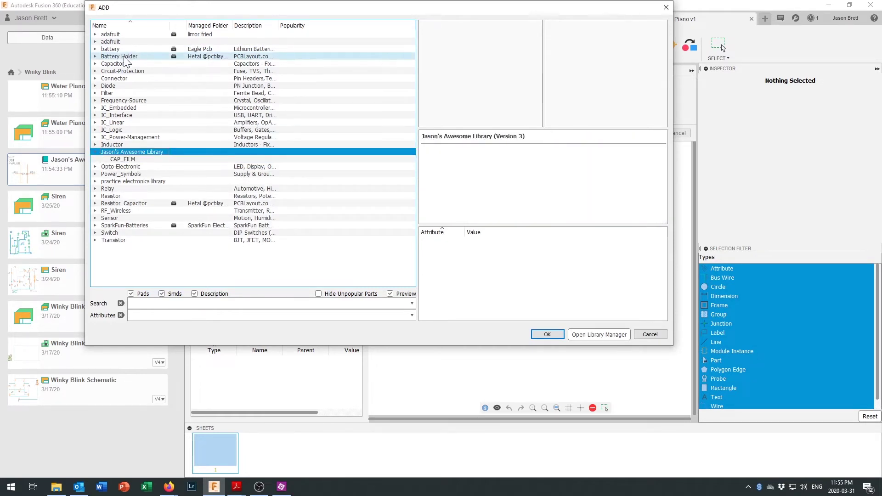
pyautogui.click(131, 160)
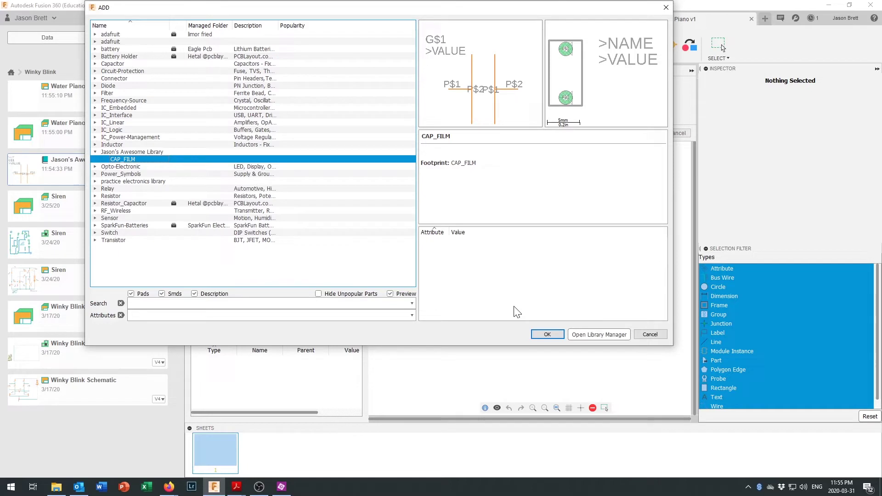
pyautogui.click(548, 335)
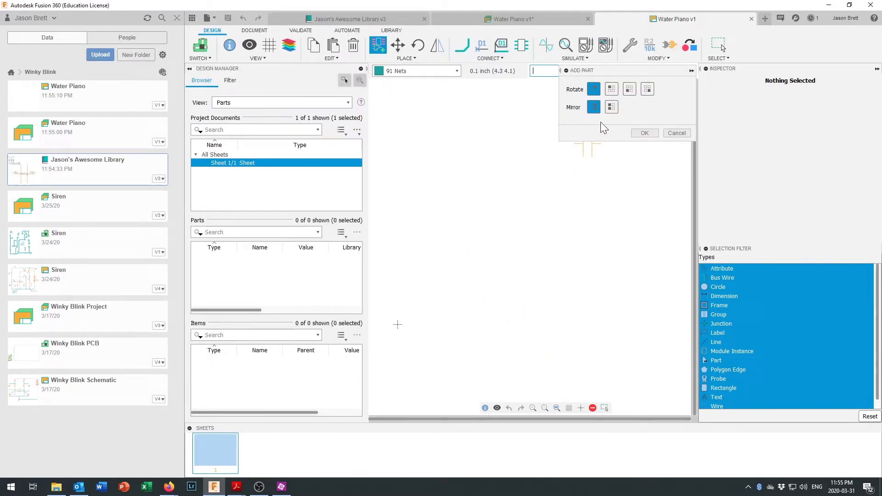
pyautogui.click(612, 89)
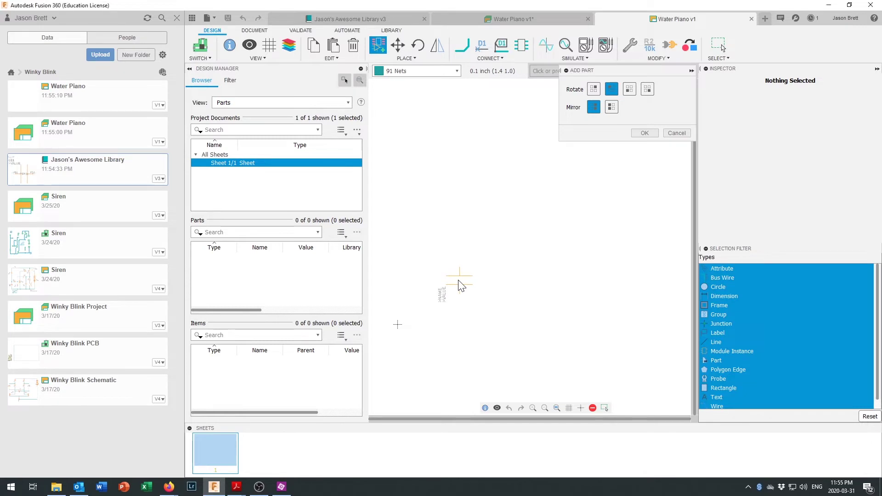
pyautogui.click(461, 285)
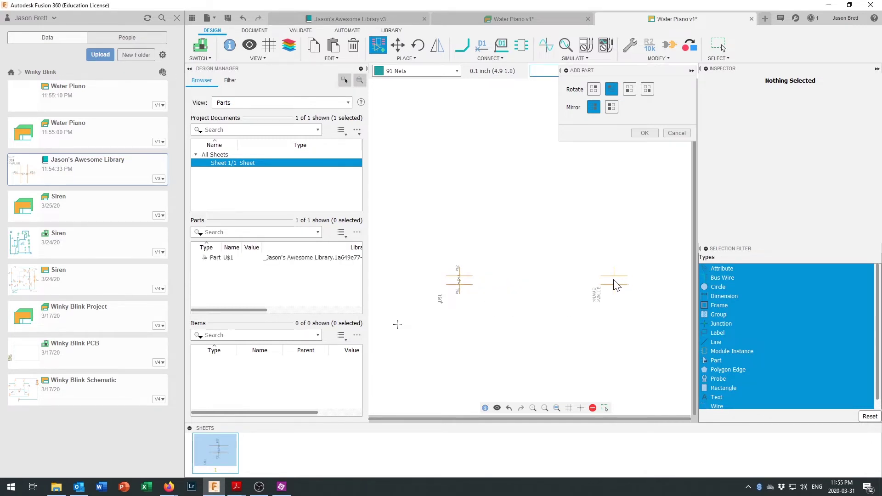
pyautogui.click(570, 279)
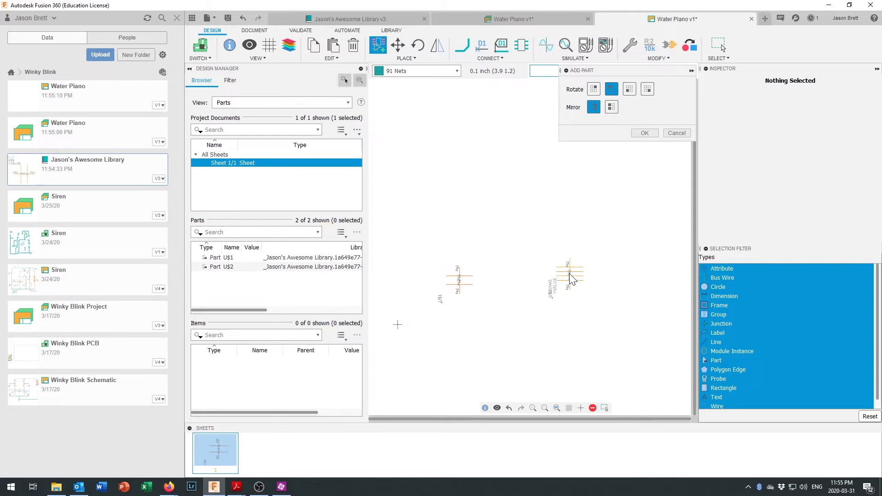
pyautogui.click(644, 133)
pyautogui.scroll(-2, 583, 211)
pyautogui.scroll(-1, 581, 222)
pyautogui.scroll(-2, 616, 213)
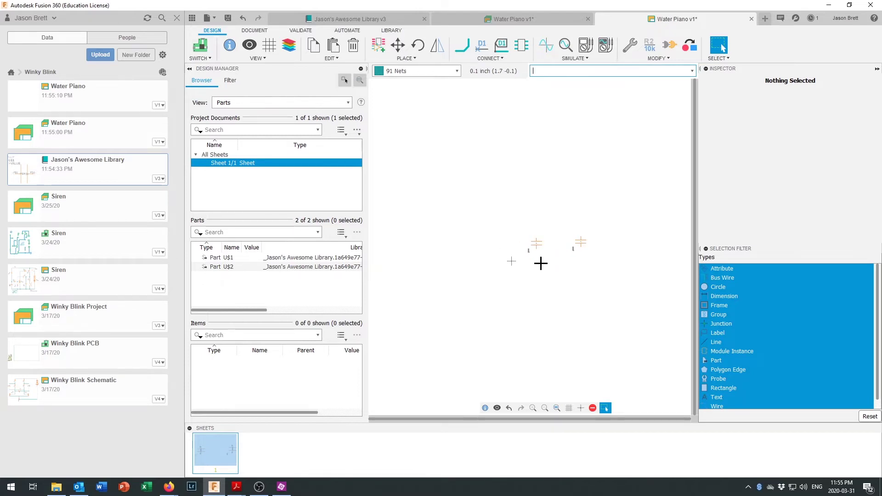
pyautogui.scroll(1, 616, 261)
pyautogui.scroll(1, 643, 299)
pyautogui.scroll(-1, 648, 278)
pyautogui.scroll(-1, 649, 243)
pyautogui.scroll(1, 653, 192)
pyautogui.scroll(1, 653, 191)
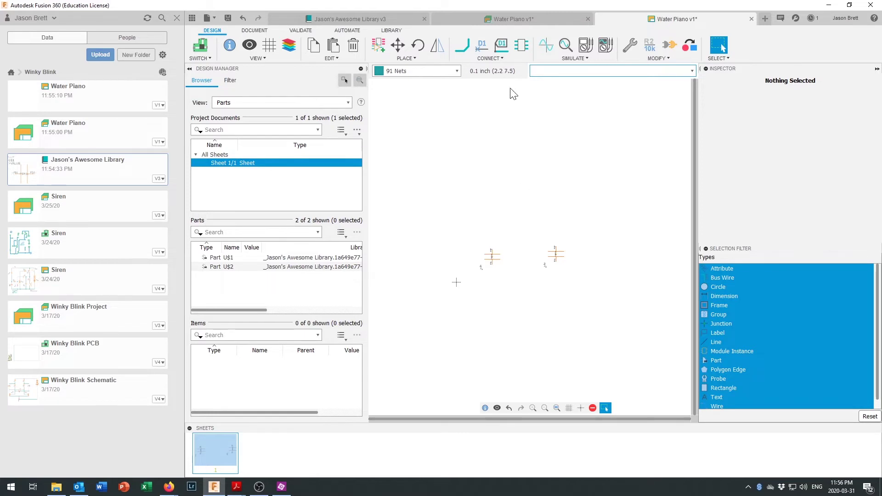
# - Create a new PCB from the Water Piano design and inspect the two CAP_FILM footprints beside the board outline
pyautogui.click(466, 18)
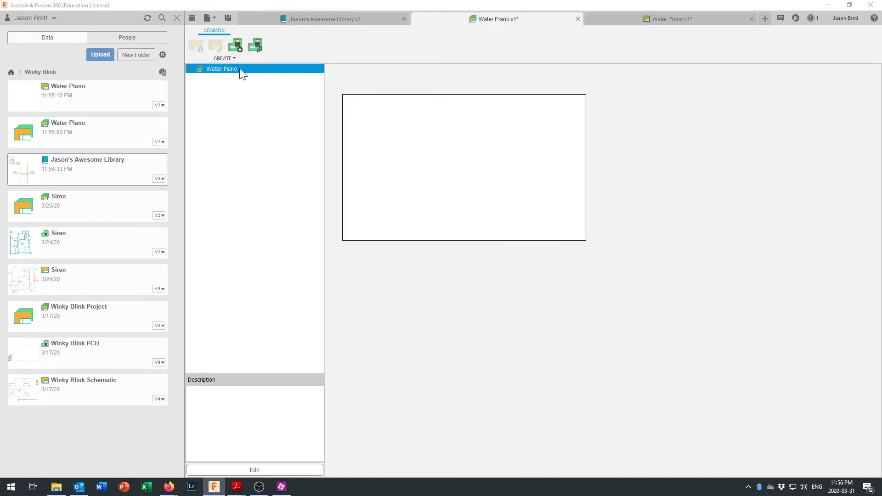
pyautogui.click(236, 45)
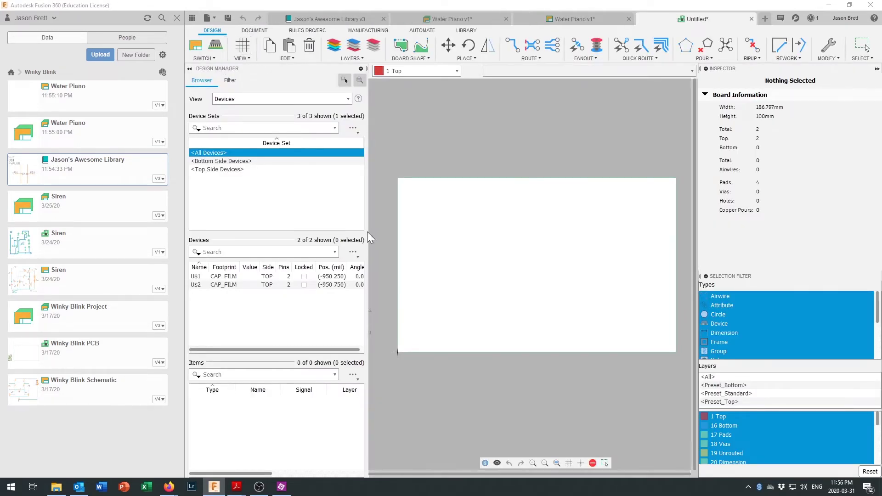
pyautogui.scroll(-2, 448, 302)
pyautogui.scroll(4, 374, 341)
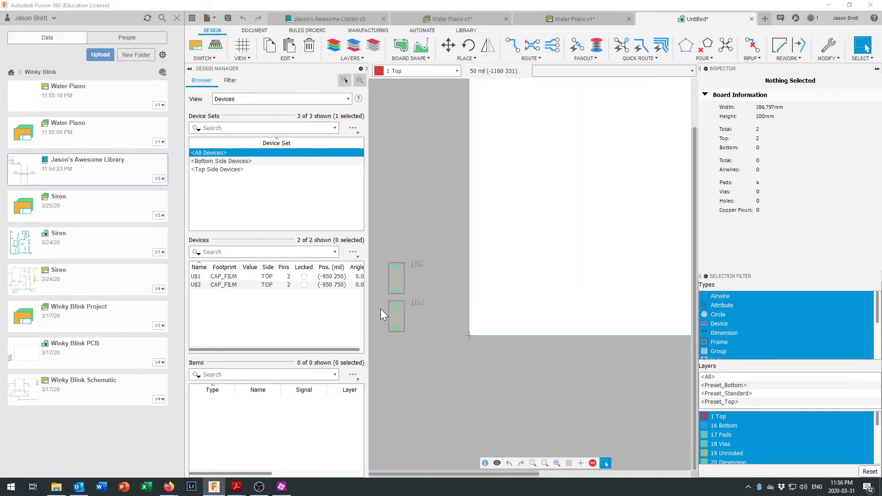
pyautogui.scroll(-3, 398, 274)
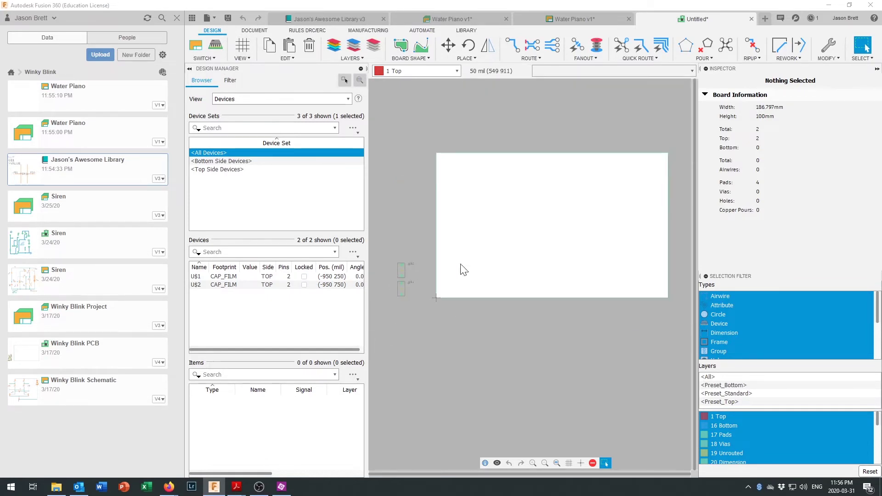
pyautogui.scroll(2, 526, 252)
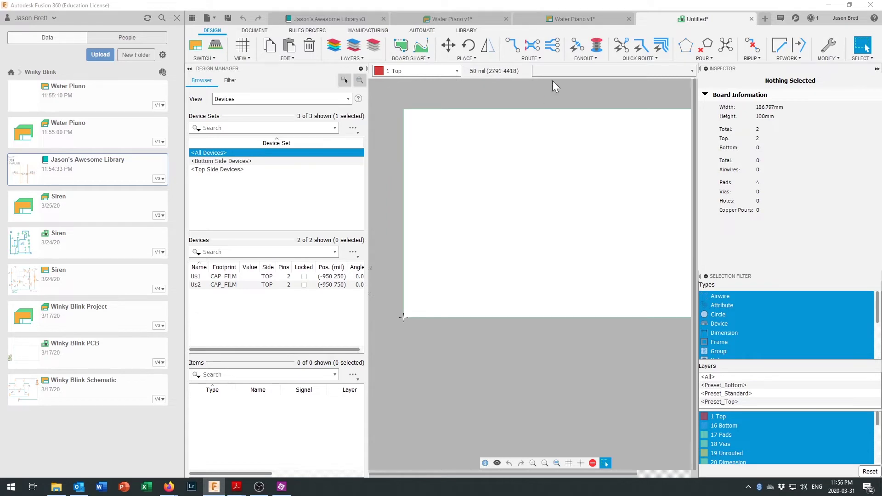
# - Save the new board as Water Piano in the Winky Blink project
pyautogui.click(207, 18)
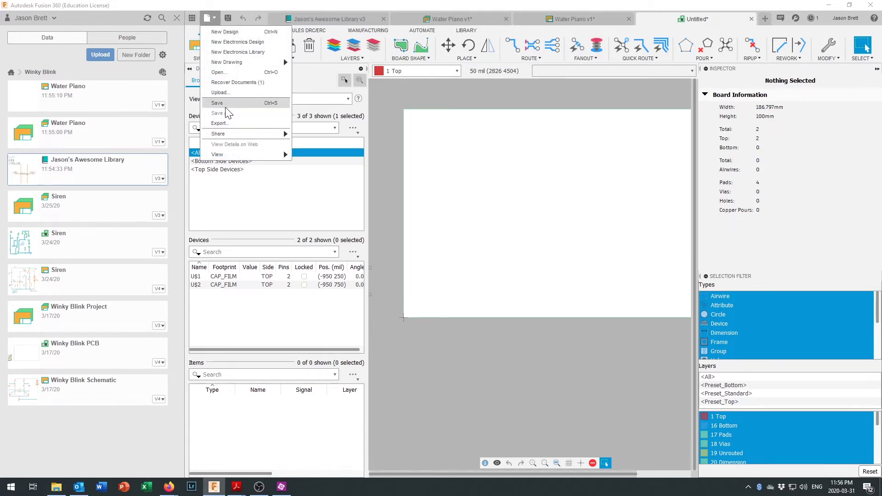
pyautogui.click(225, 104)
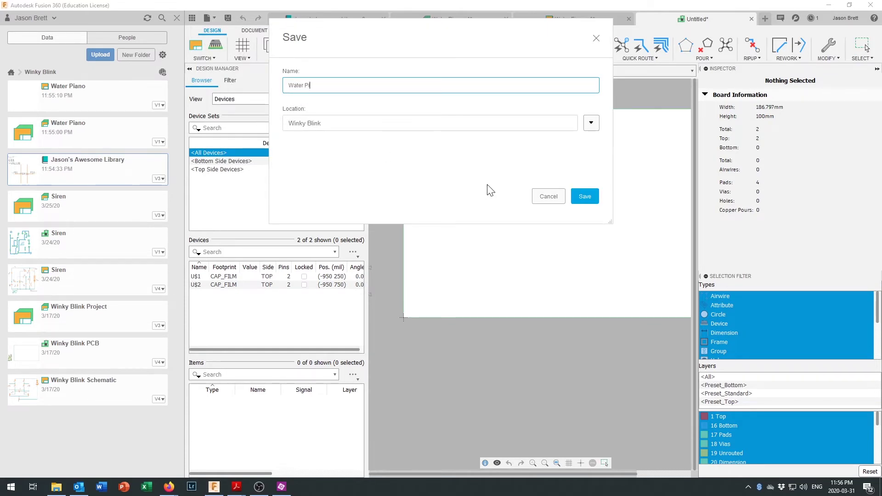
pyautogui.write('Water Piano')
pyautogui.press('Return')
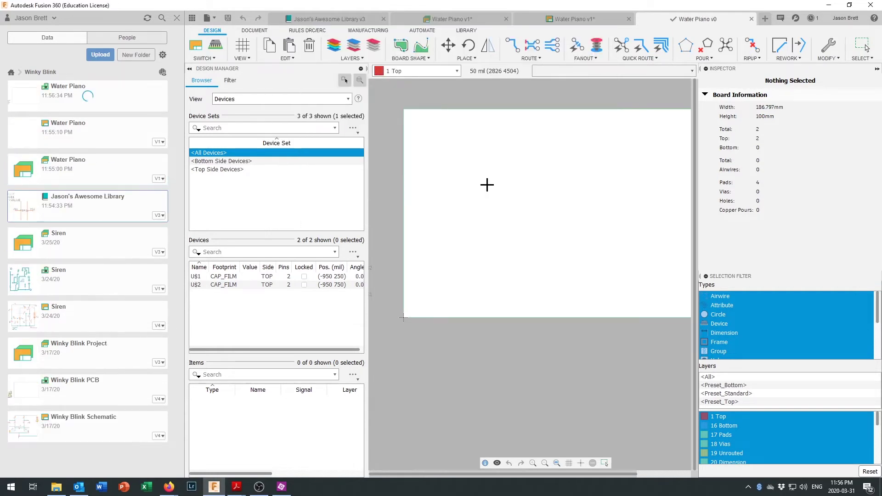
# - Return to the Water Piano schematic and collapse the Inspector and Selection Filter to widen the drawing area
pyautogui.click(573, 19)
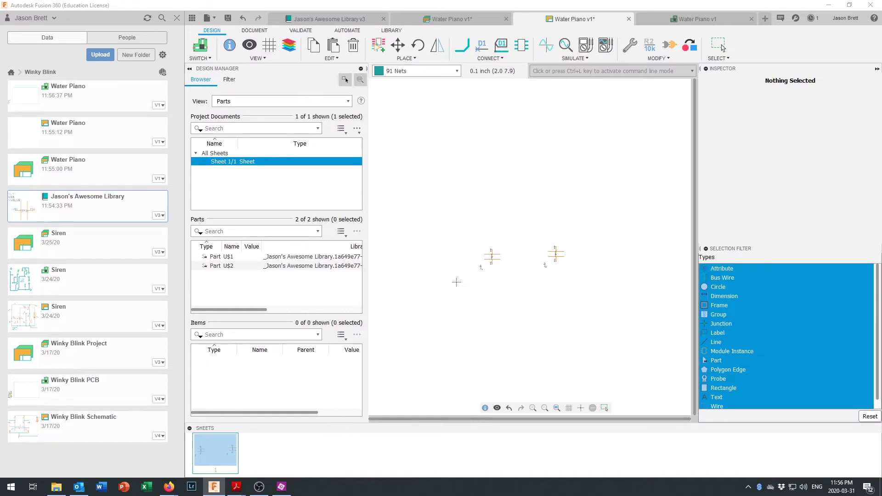
pyautogui.scroll(2, 508, 260)
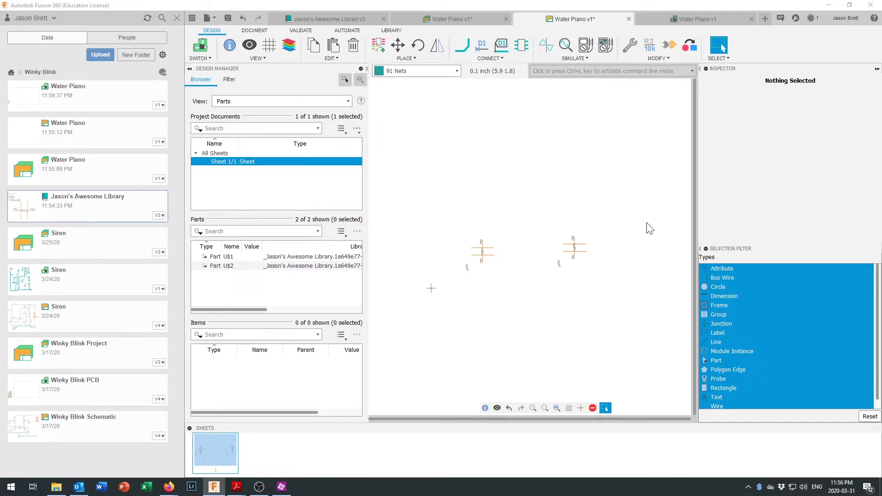
pyautogui.click(877, 69)
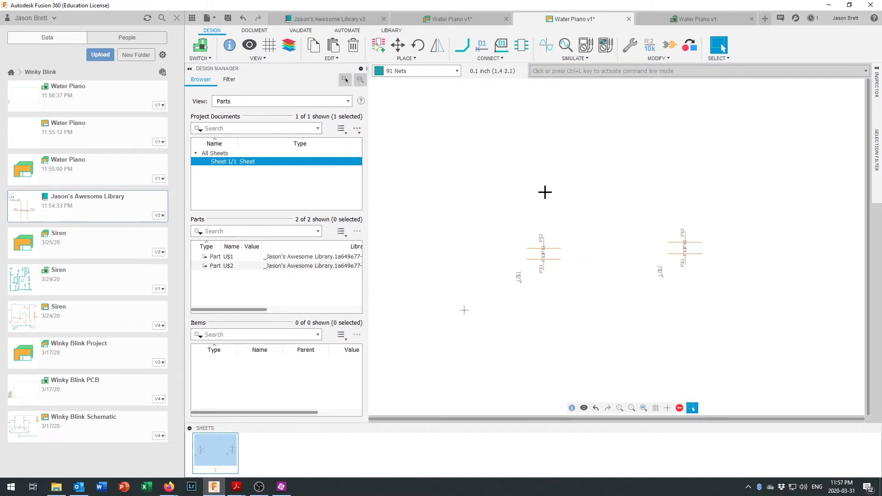
pyautogui.scroll(-3, 555, 208)
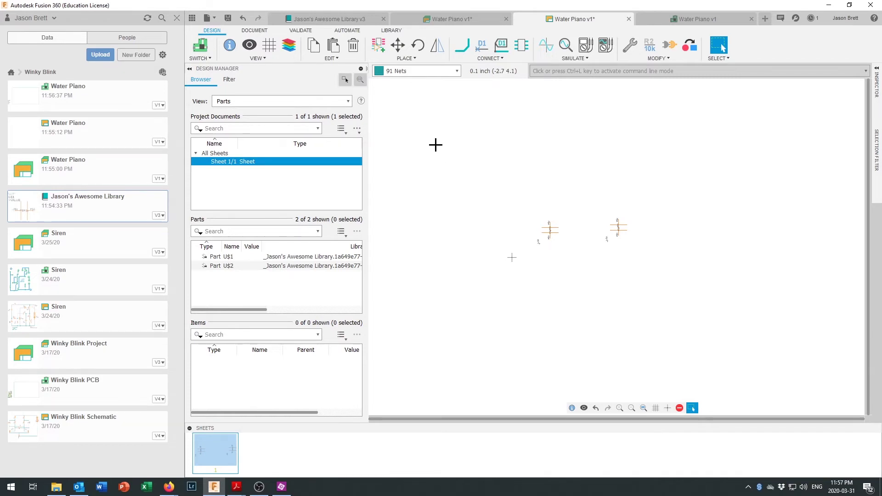
# - Search the part libraries for *555* and choose the LM555N timer with the DIL08-ROUND through-hole package from the adafruit library
pyautogui.click(379, 46)
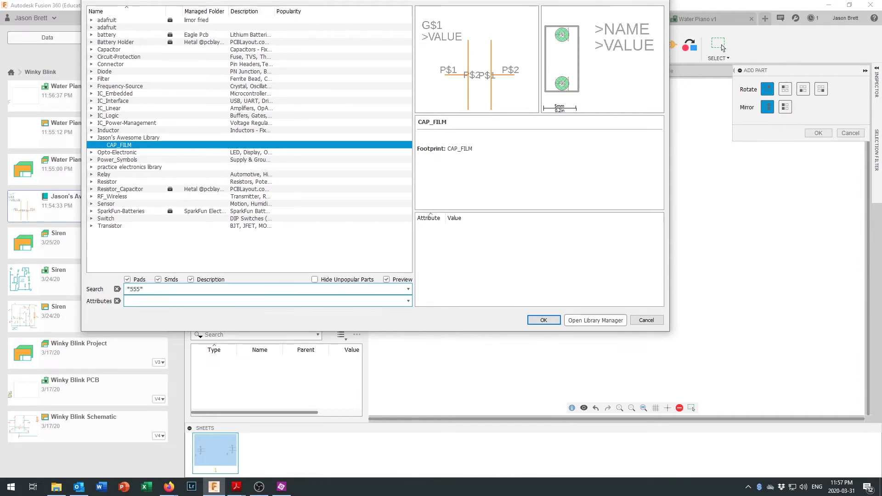
pyautogui.press('Return')
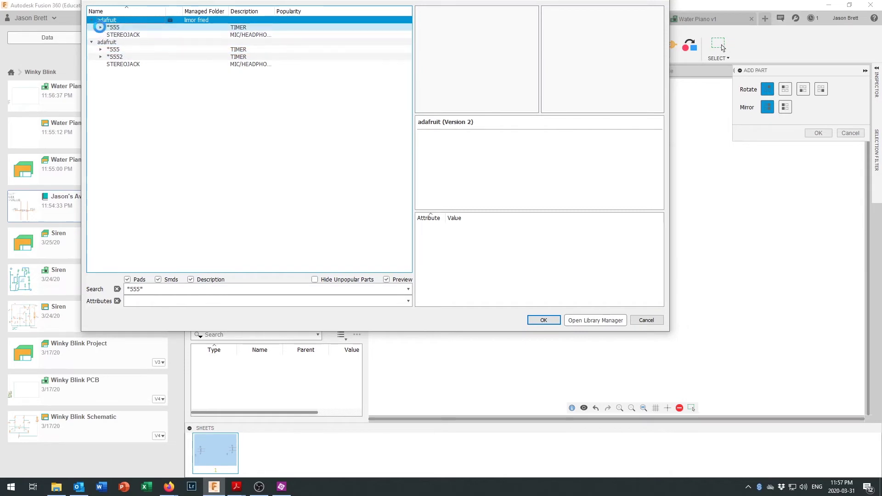
pyautogui.click(100, 27)
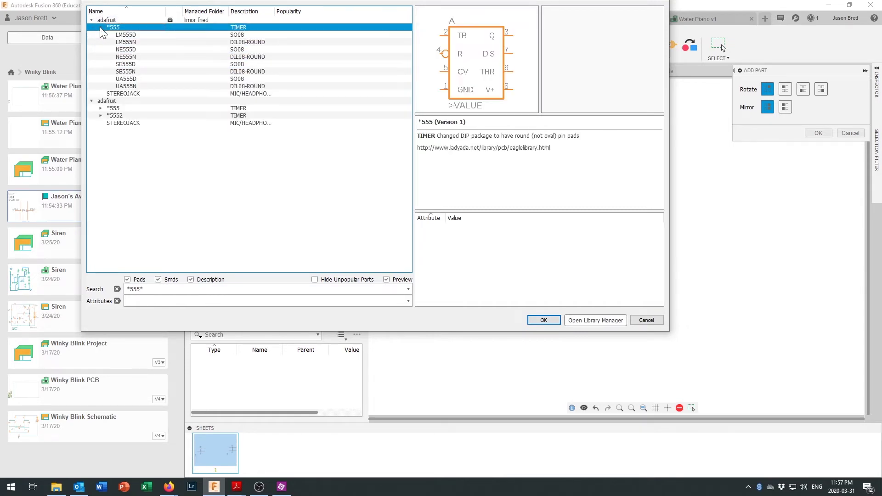
pyautogui.click(131, 37)
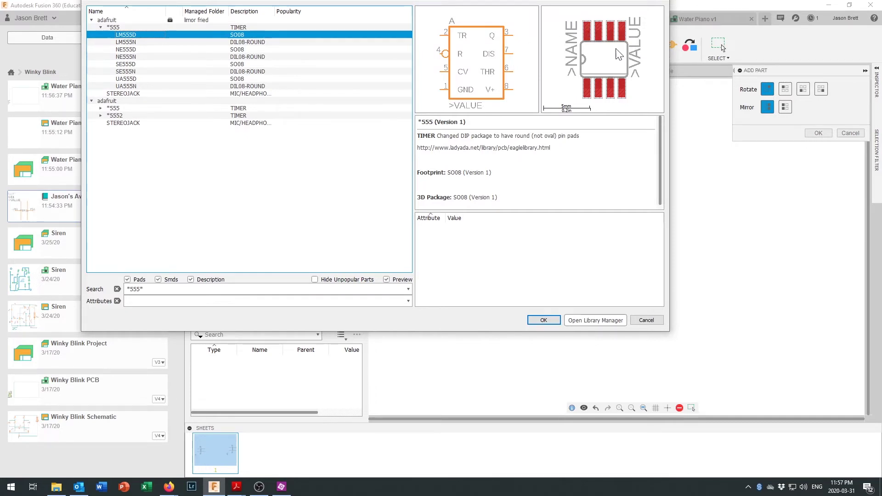
pyautogui.click(156, 42)
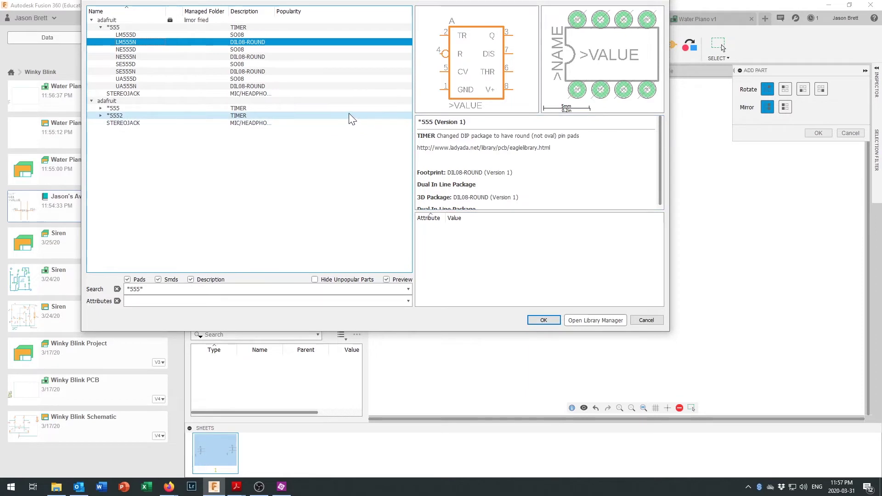
pyautogui.click(99, 110)
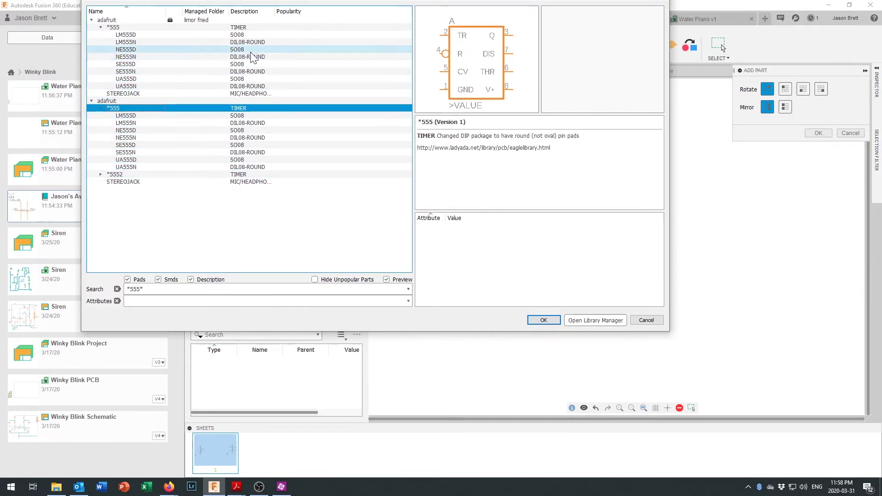
pyautogui.click(135, 43)
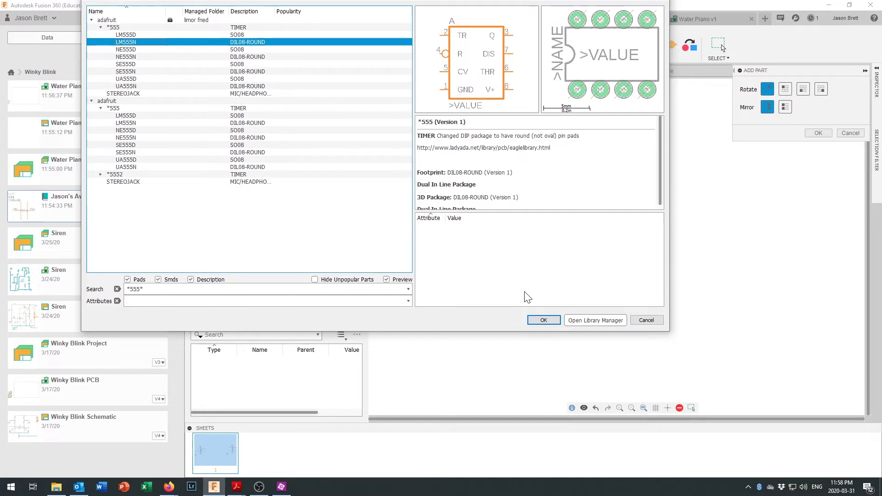
pyautogui.click(543, 321)
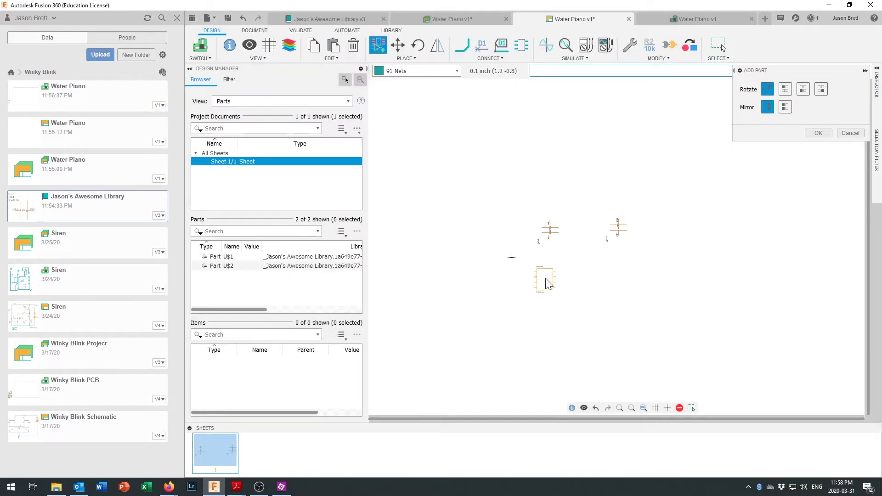
# - Place one LM555N timer in the schematic above the second CAP_FILM capacitor and finish adding it
pyautogui.scroll(3, 643, 221)
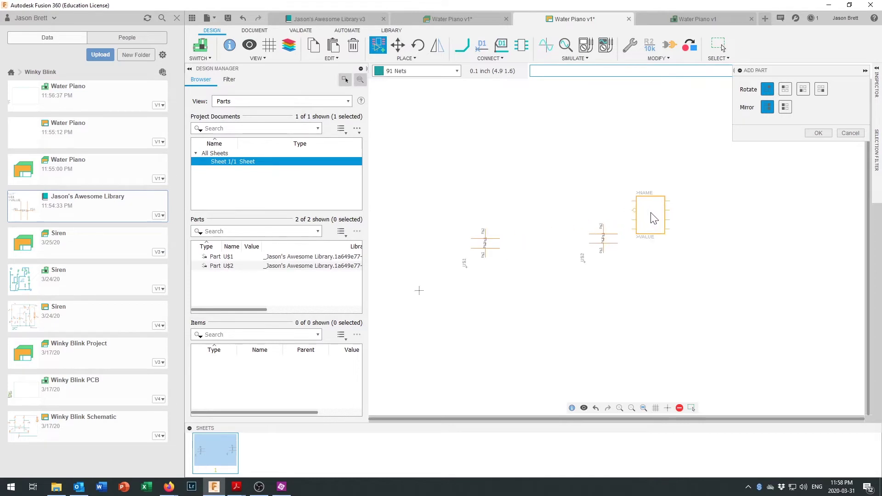
pyautogui.scroll(1, 574, 179)
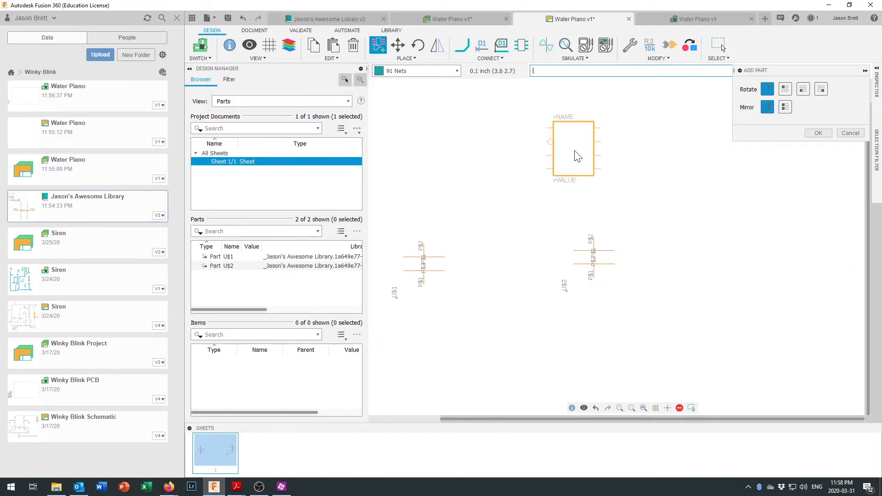
pyautogui.click(575, 158)
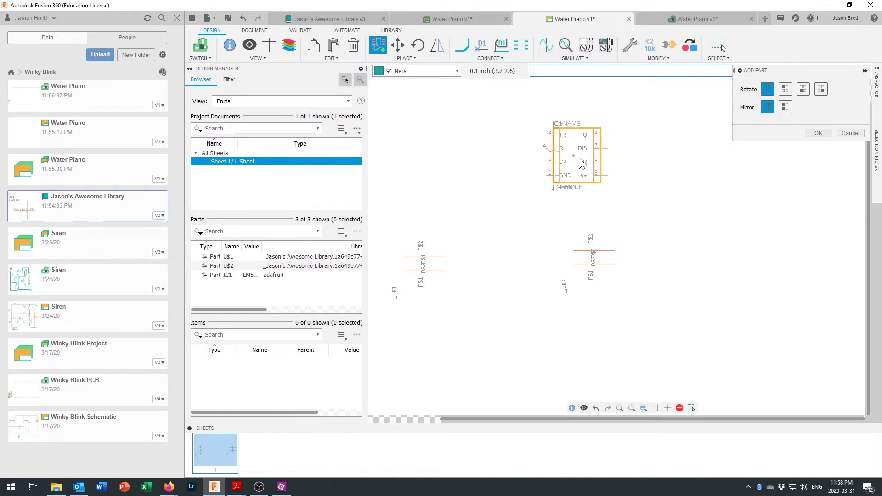
pyautogui.scroll(3, 574, 158)
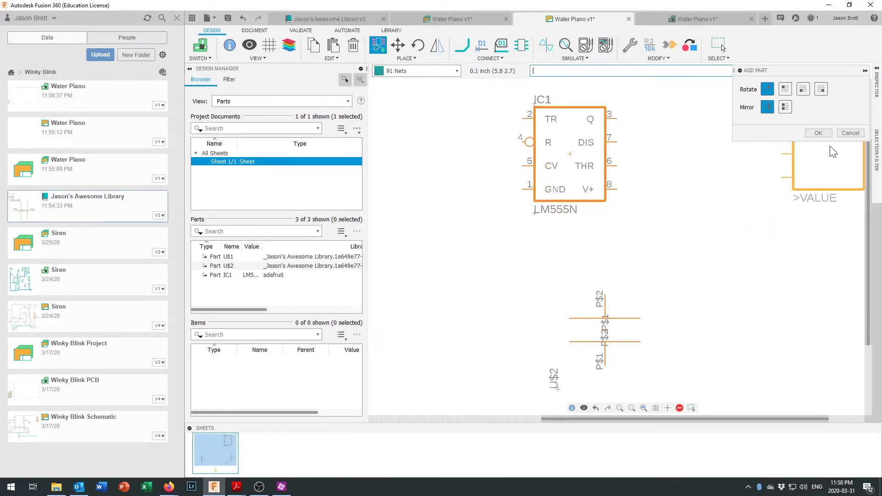
pyautogui.click(819, 133)
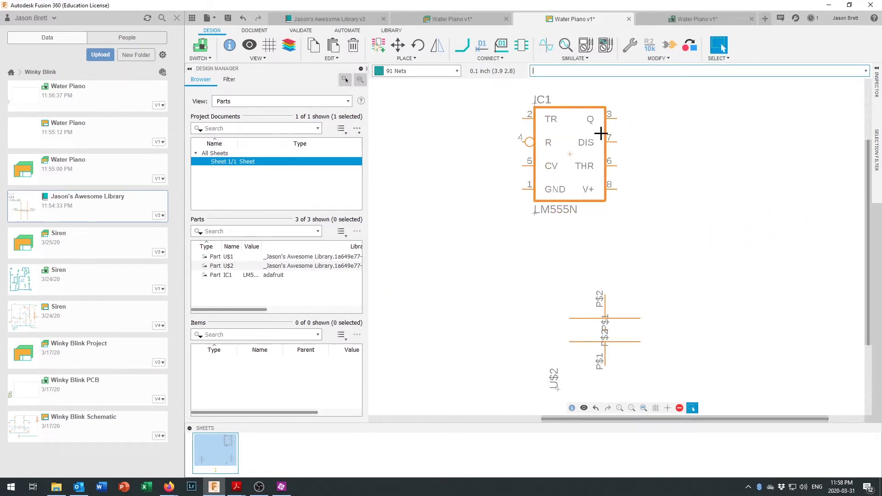
# - Search the part libraries for AB9V and choose the 9-V battery clip from the battery library
pyautogui.scroll(2, 600, 131)
pyautogui.moveTo(574, 124); pyautogui.dragTo(565, 185, button='middle')
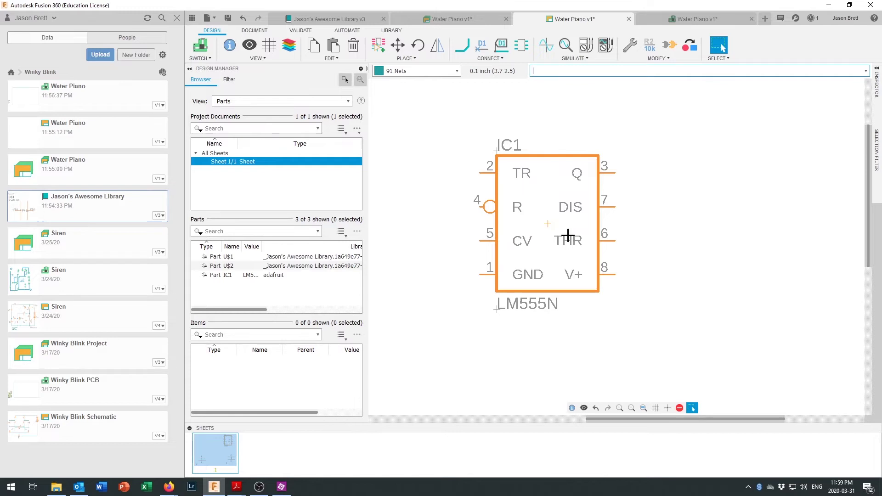
pyautogui.scroll(3, 568, 235)
pyautogui.scroll(-5, 568, 235)
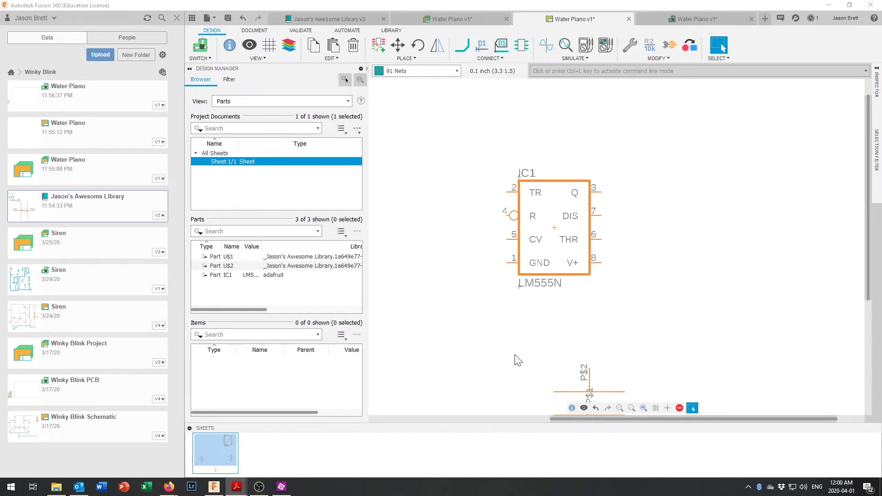
pyautogui.scroll(-5, 583, 256)
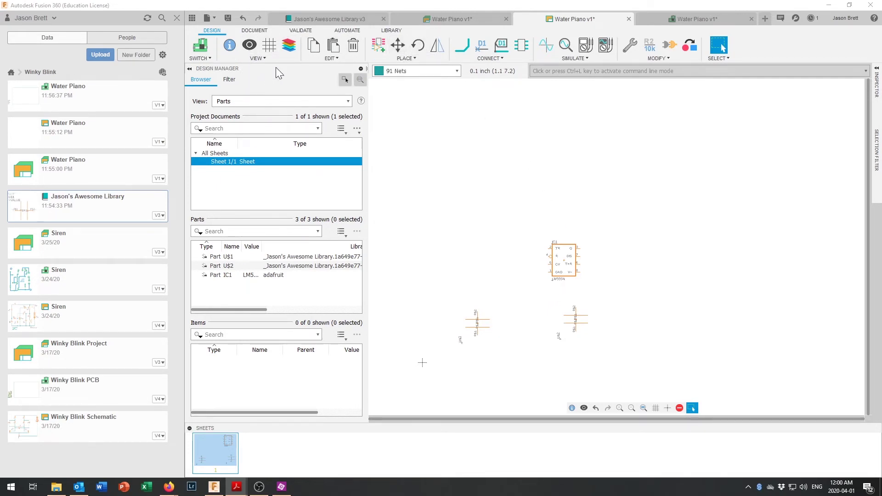
pyautogui.click(376, 43)
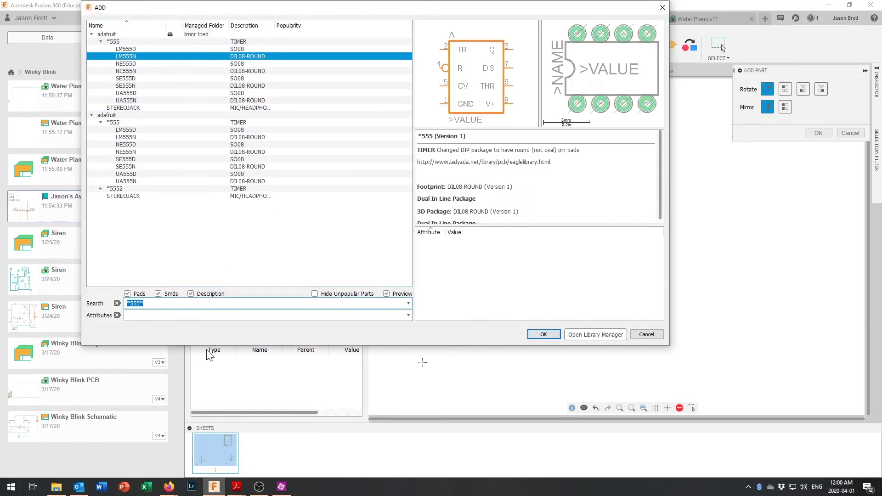
pyautogui.write('AB9V')
pyautogui.press('Return')
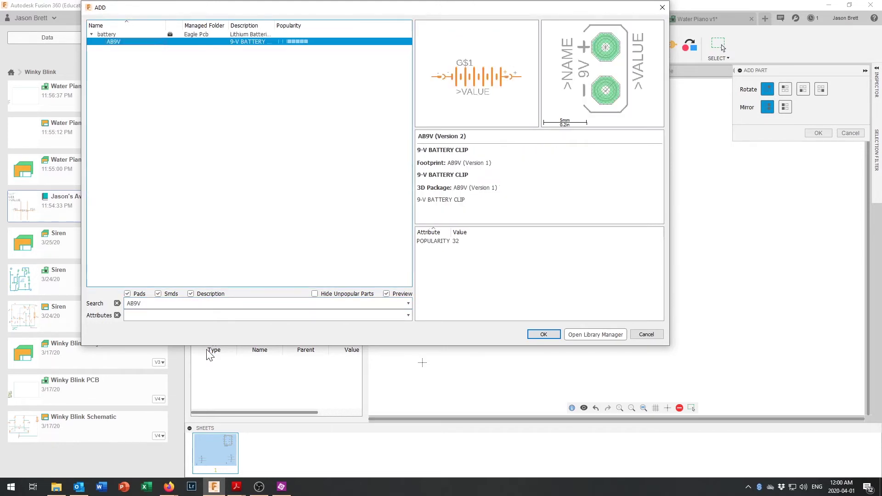
pyautogui.click(545, 335)
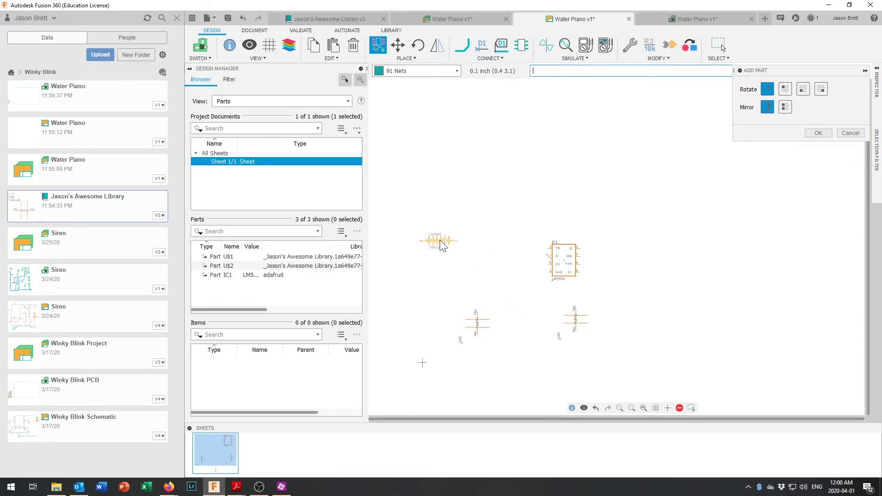
# - Place one AB9V battery vertically, rotated a quarter turn, well to the left of the LM555N timer
pyautogui.click(785, 89)
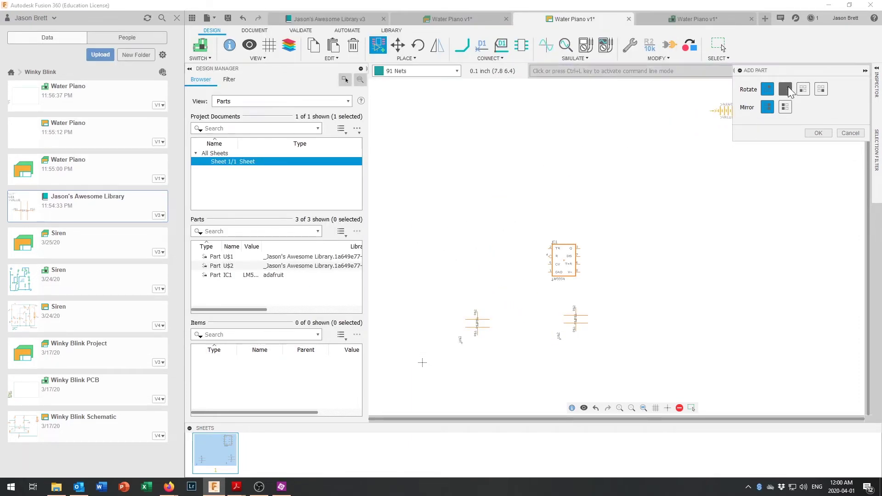
pyautogui.scroll(3, 444, 250)
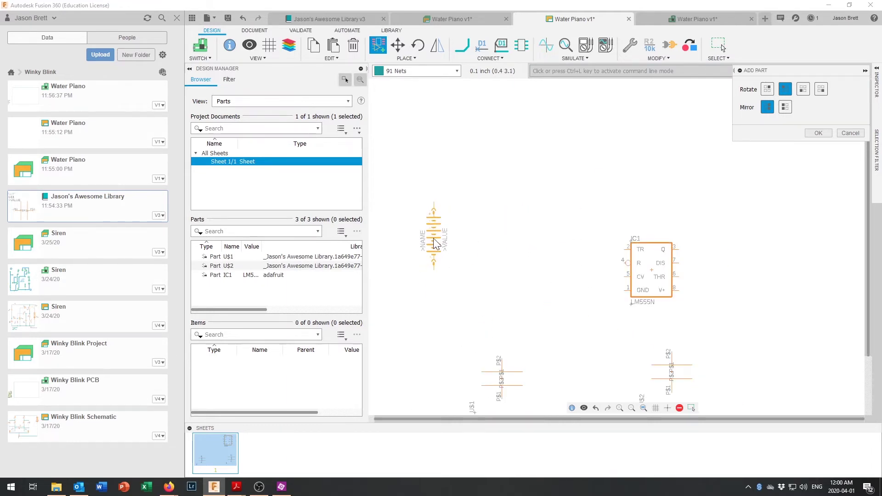
pyautogui.click(422, 250)
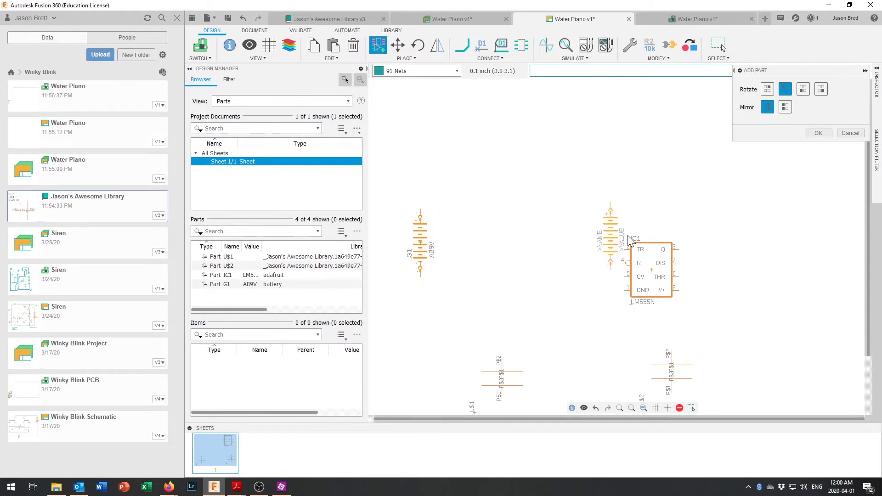
pyautogui.click(819, 133)
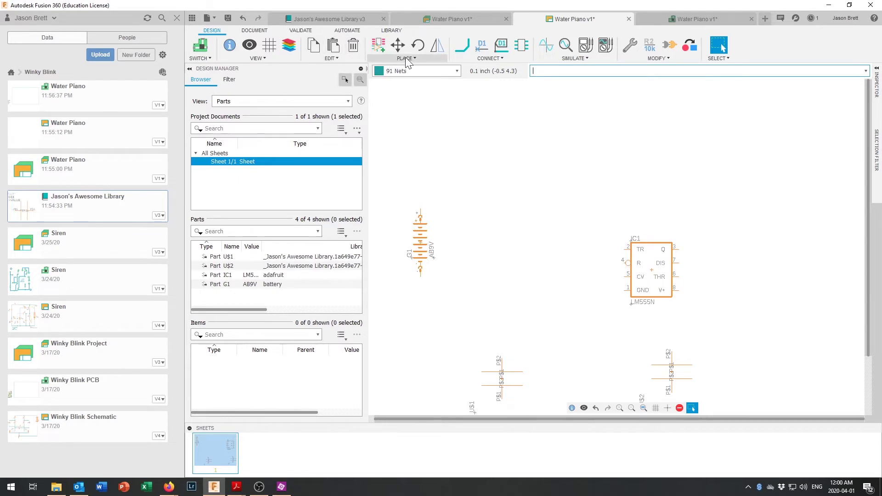
# - Search the part libraries for spst and choose the SPST switch from the adafruit library
pyautogui.click(380, 45)
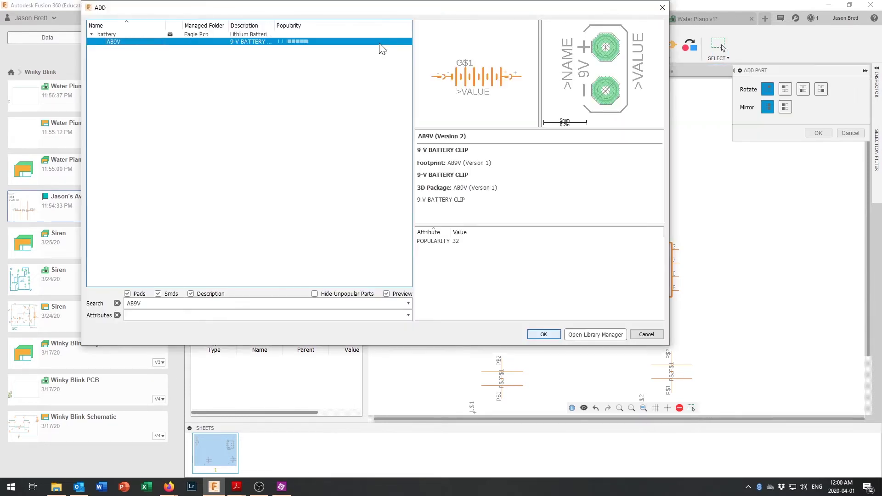
pyautogui.moveTo(148, 304); pyautogui.dragTo(115, 306)
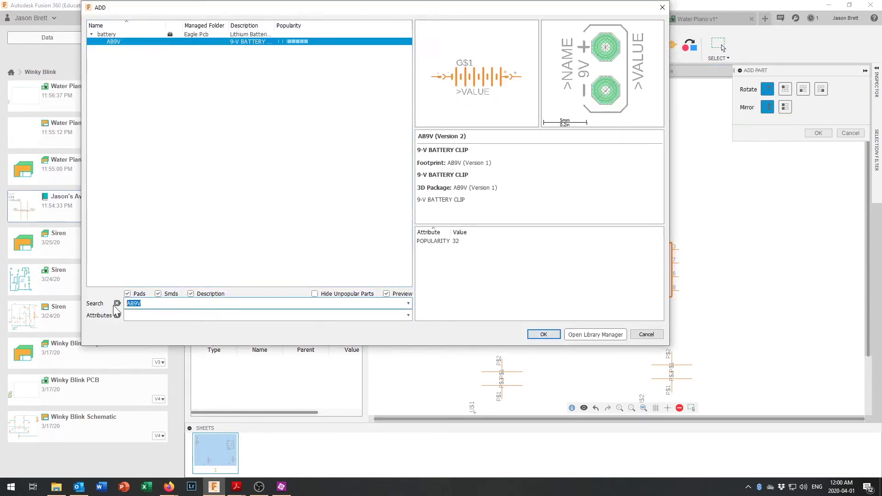
pyautogui.write('spst')
pyautogui.press('Return')
pyautogui.click(153, 41)
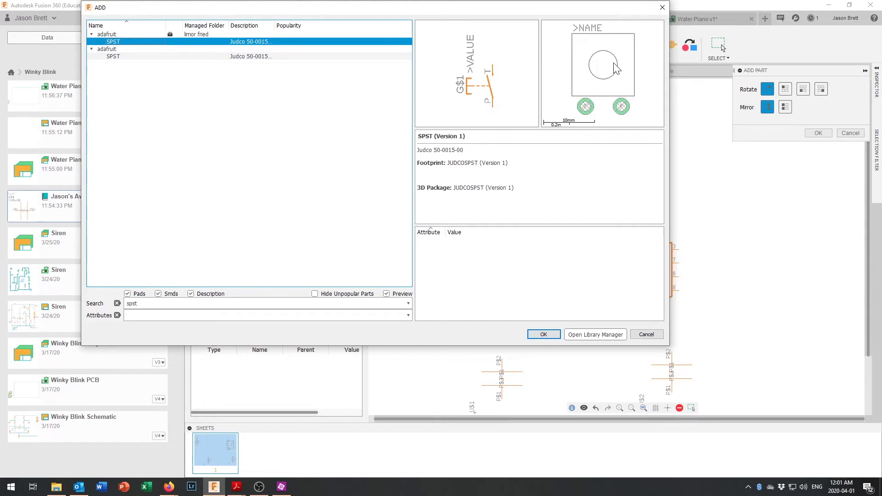
pyautogui.click(543, 335)
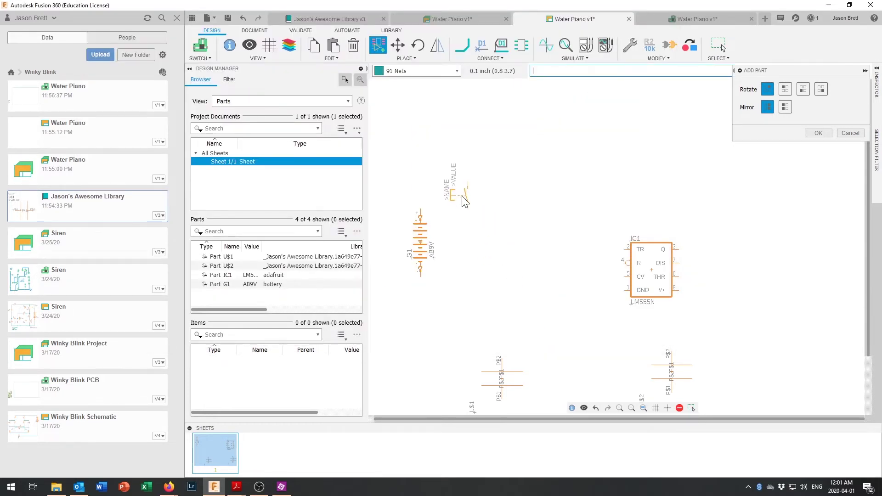
# - Place one SPST switch horizontally with its actuator facing up, just above and to the right of the battery
pyautogui.click(787, 93)
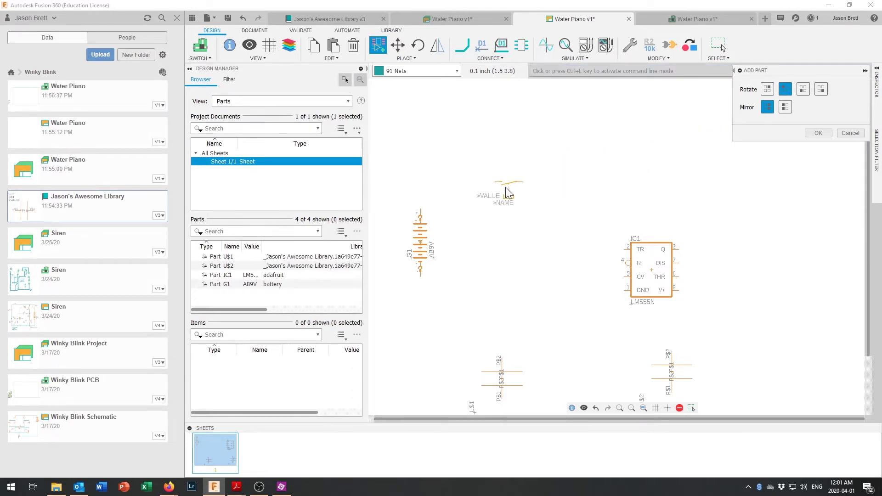
pyautogui.click(821, 89)
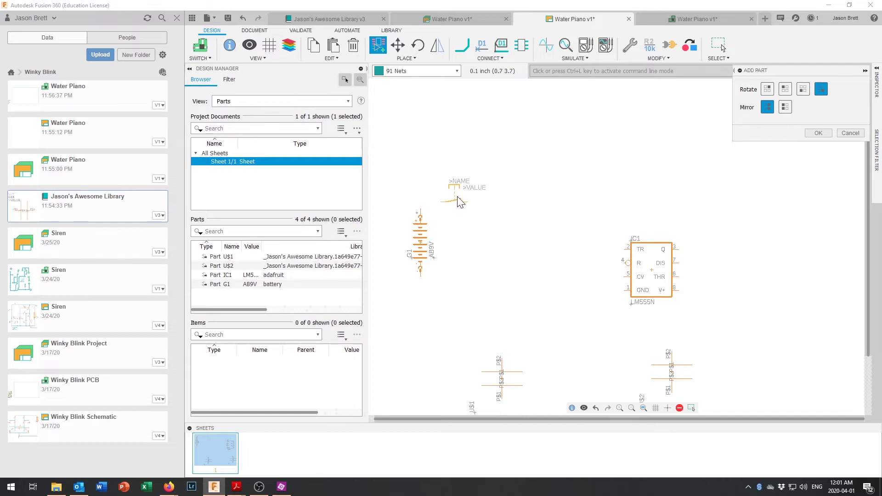
pyautogui.click(458, 201)
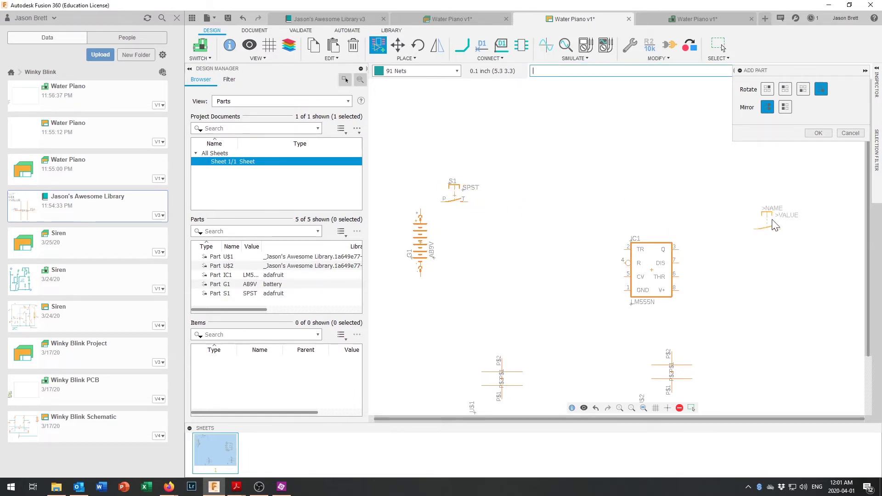
pyautogui.click(819, 133)
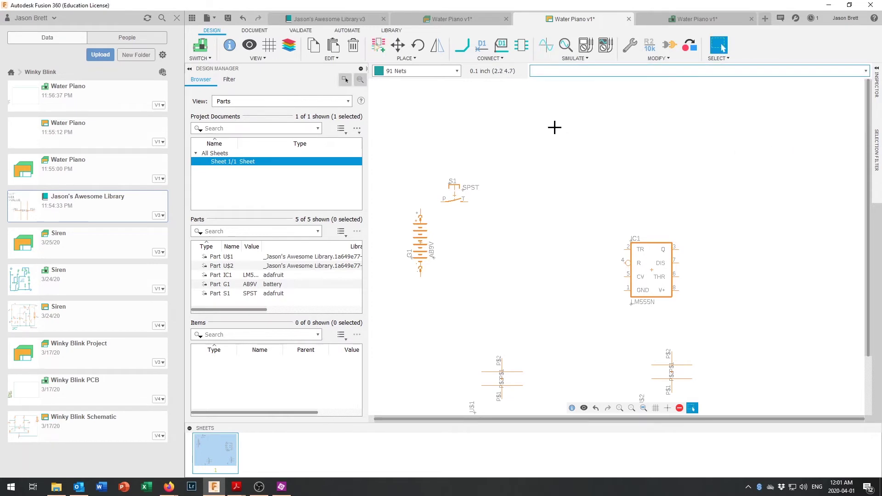
# - Search the part libraries for resistor and choose the R-US_0309/12 variant of R-US_ from the adafruit library
pyautogui.click(379, 46)
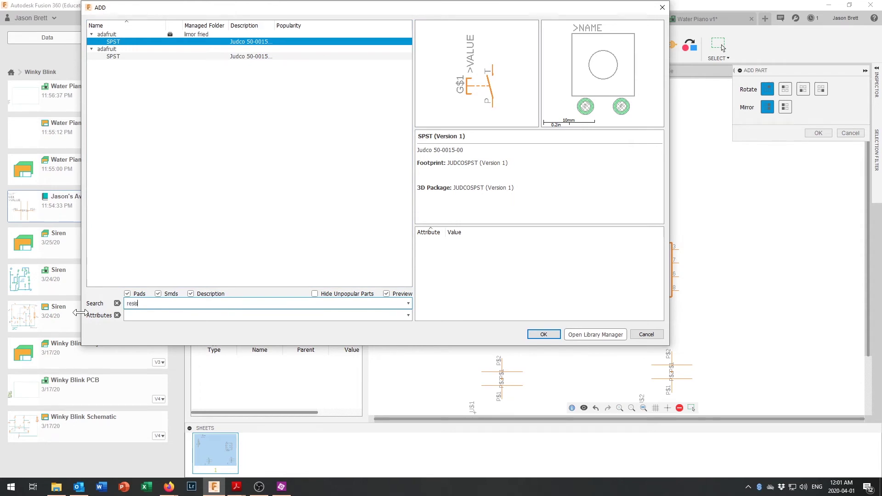
pyautogui.write('resistor')
pyautogui.press('Return')
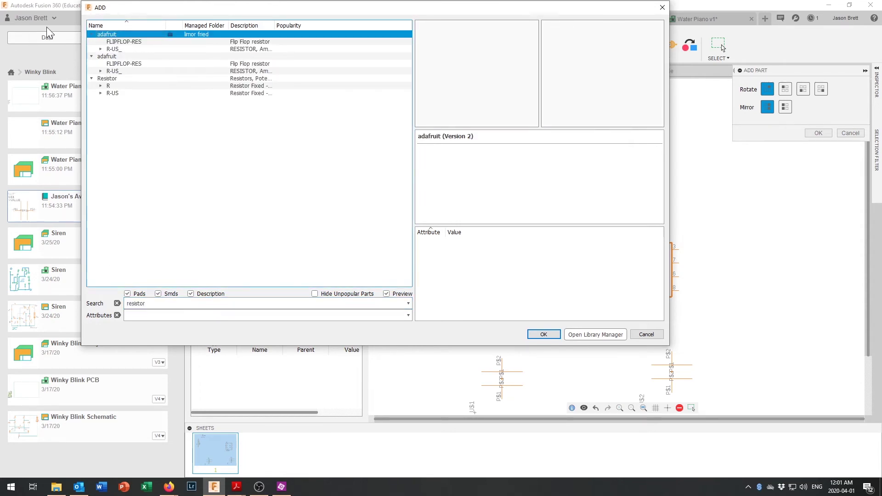
pyautogui.doubleClick(107, 49)
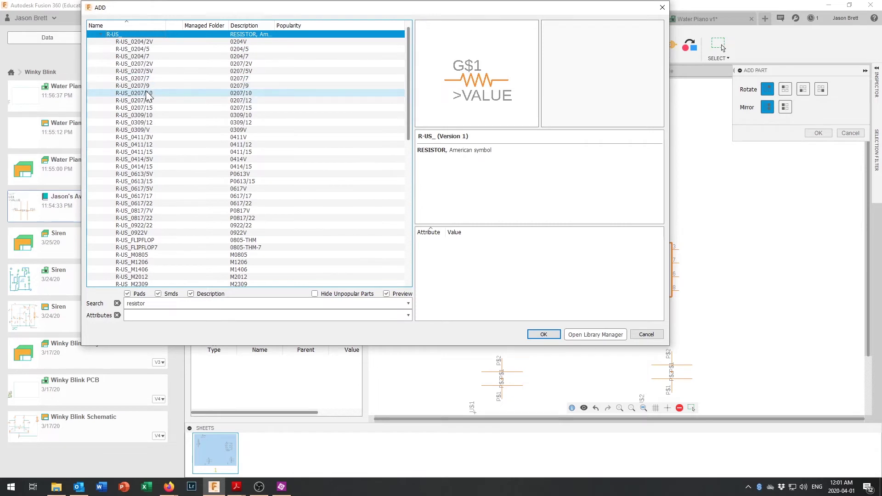
pyautogui.click(146, 122)
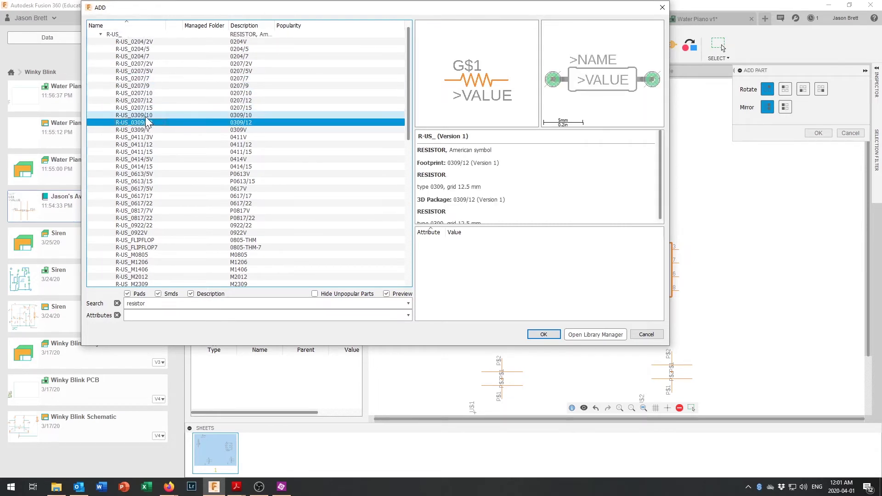
pyautogui.click(146, 115)
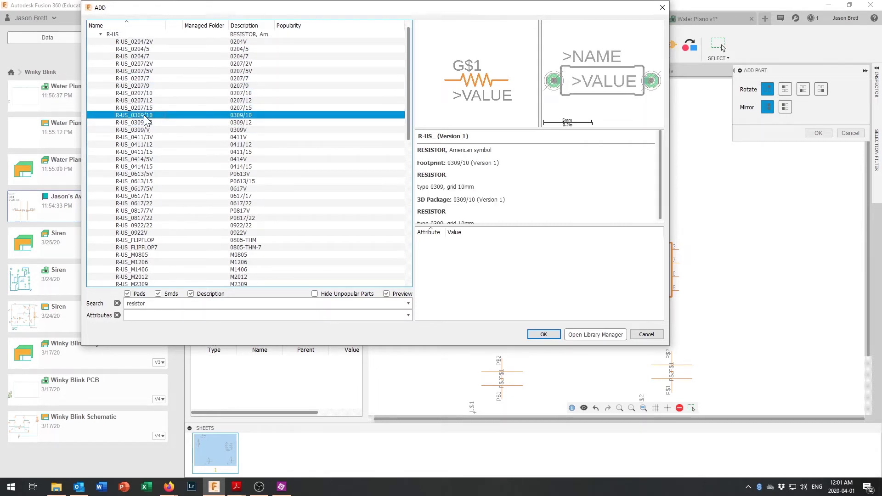
pyautogui.click(145, 122)
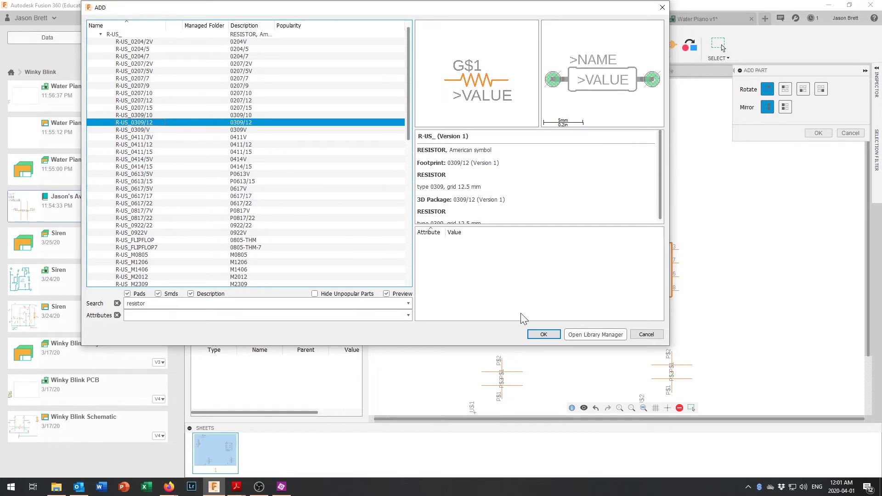
pyautogui.click(544, 336)
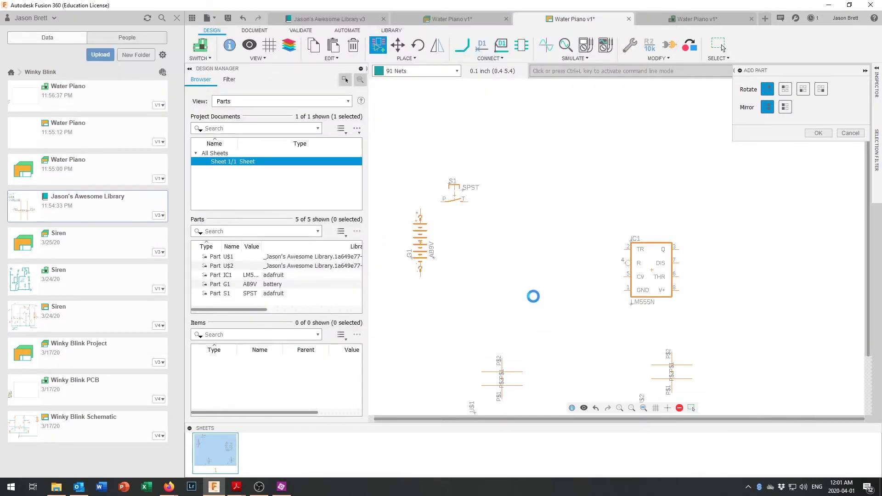
# - Place two R-US_0309/12 resistors vertically, side by side, between the battery and the LM555N timer, above the film capacitors
pyautogui.click(786, 88)
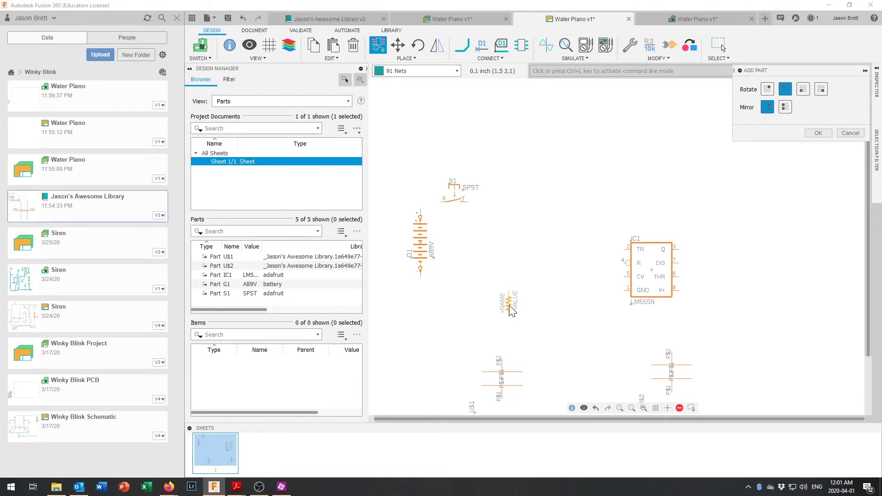
pyautogui.click(508, 307)
pyautogui.click(550, 313)
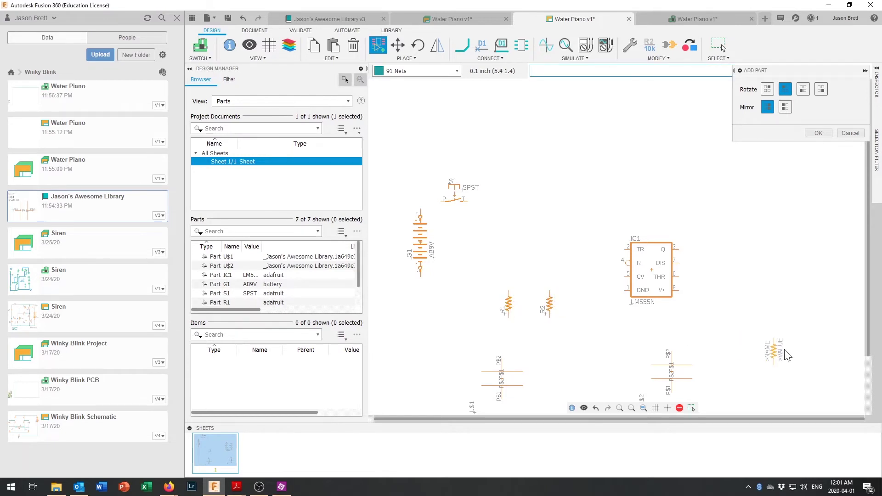
pyautogui.click(817, 134)
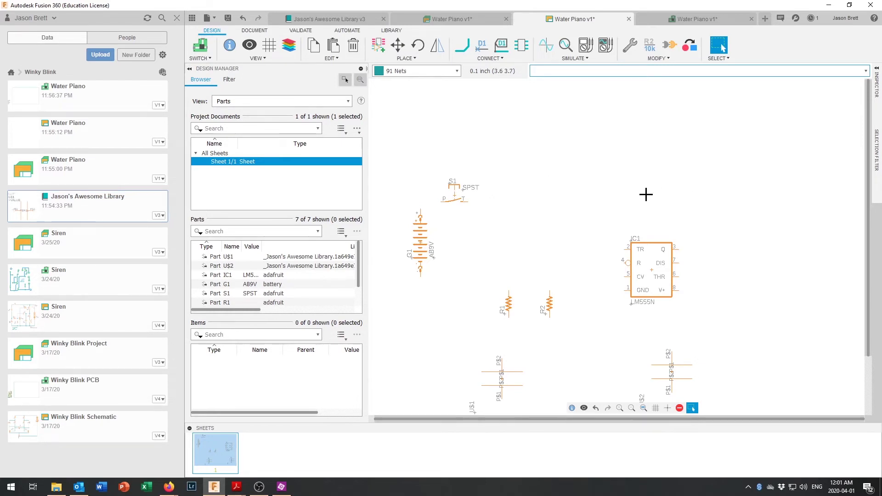
# - Search the part libraries for speaker, compare the SPEAKER footprints and choose SPEAKER/AL60P from the adafruit library
pyautogui.click(379, 46)
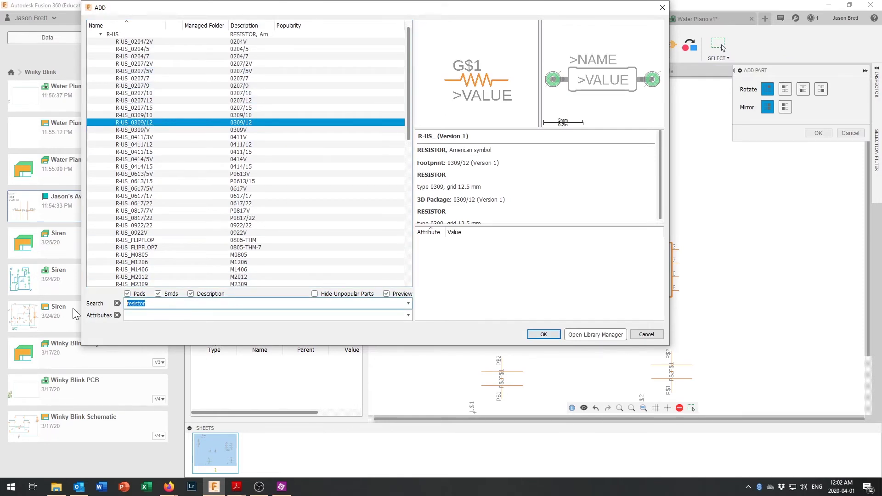
pyautogui.write('speaker')
pyautogui.press('Return')
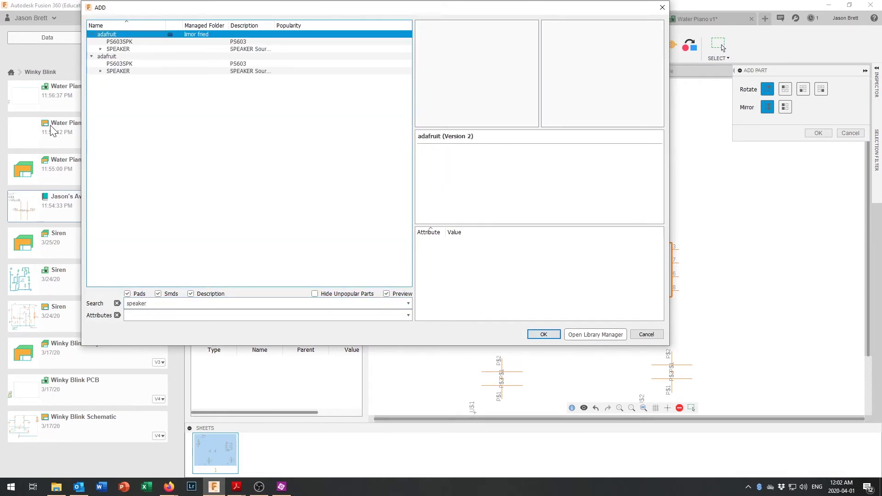
pyautogui.click(100, 49)
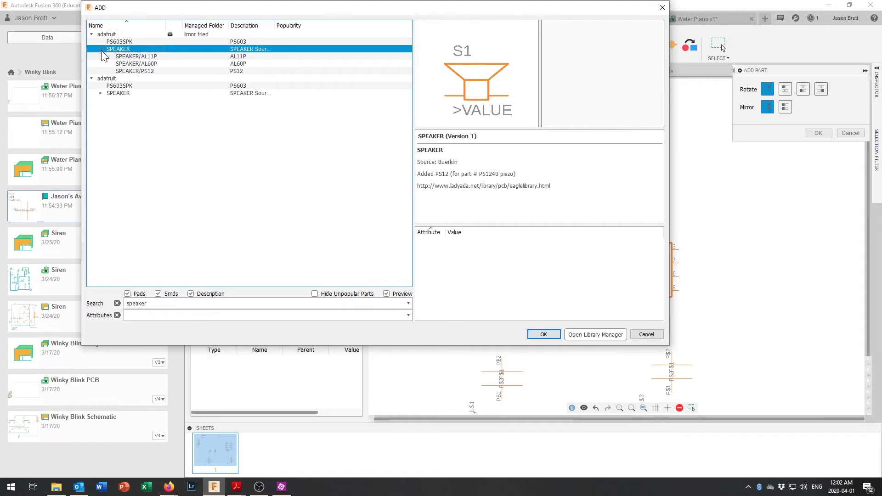
pyautogui.click(132, 57)
pyautogui.click(140, 64)
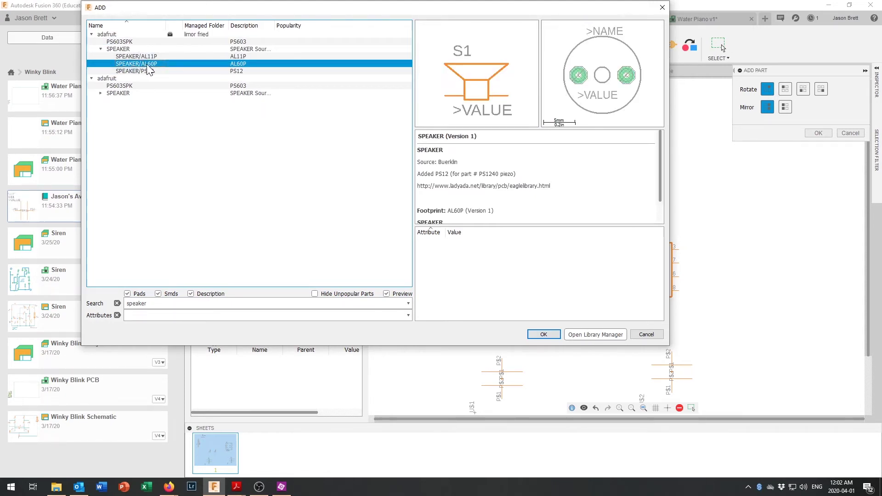
pyautogui.click(147, 57)
pyautogui.click(146, 64)
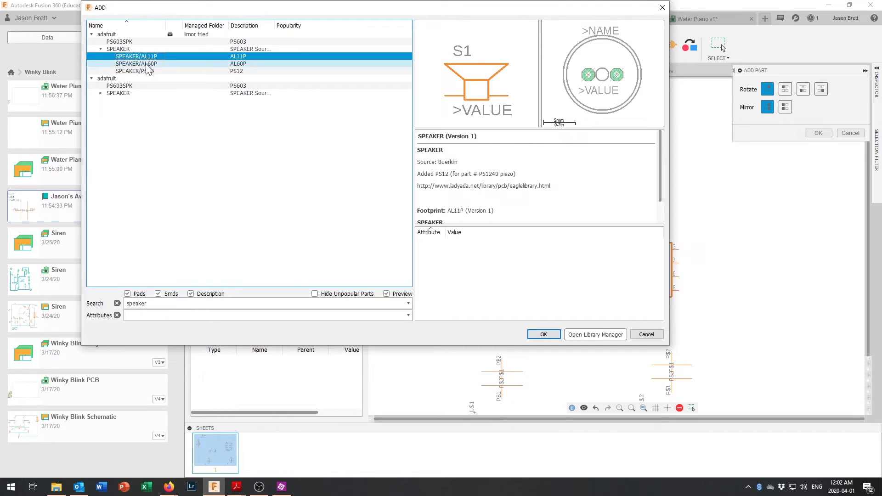
pyautogui.click(147, 69)
pyautogui.click(148, 63)
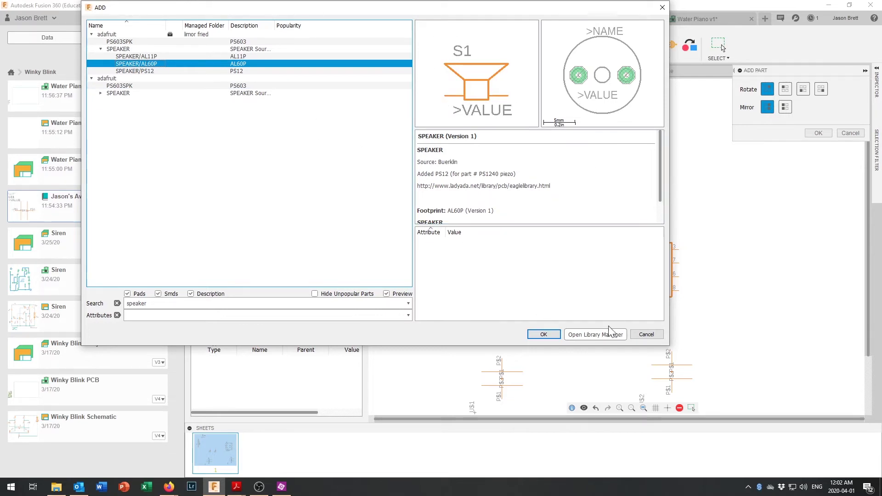
pyautogui.click(544, 334)
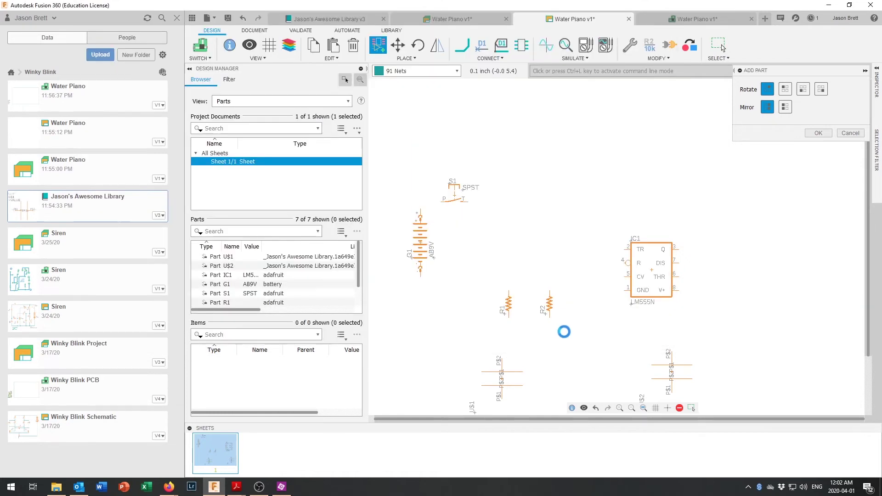
# - Place one SPEAKER/AL60P, rotated three quarter turns with its cone facing right, below and to the right of the LM555N timer
pyautogui.click(786, 89)
pyautogui.click(803, 89)
pyautogui.click(821, 89)
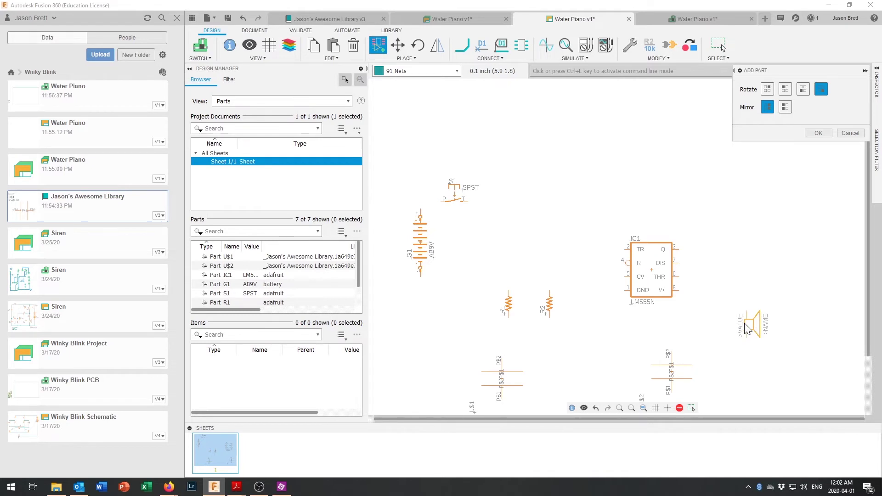
pyautogui.click(747, 328)
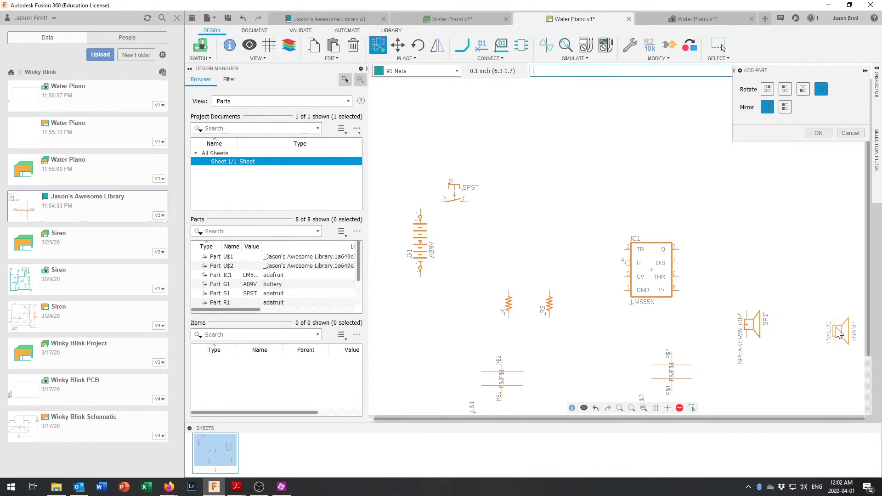
pyautogui.click(818, 135)
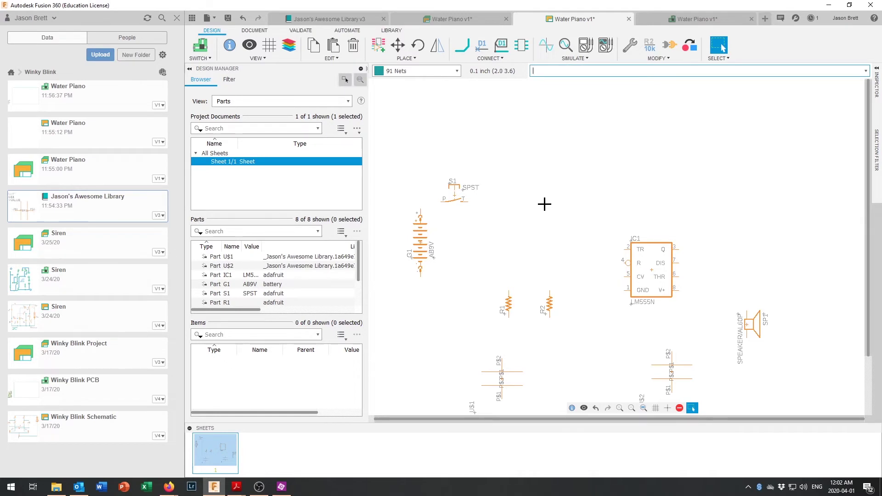
# - Search the part libraries for capacitors with the wildcard term cap*
pyautogui.click(378, 46)
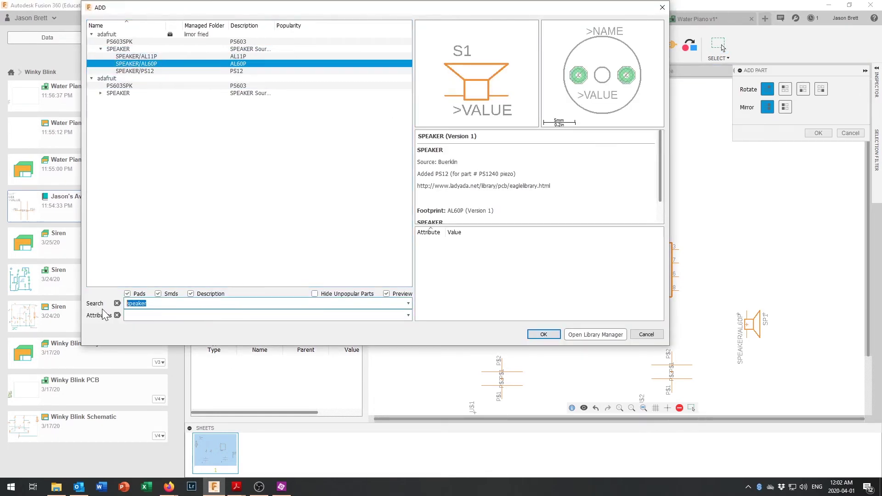
pyautogui.write('cap')
pyautogui.press('Return')
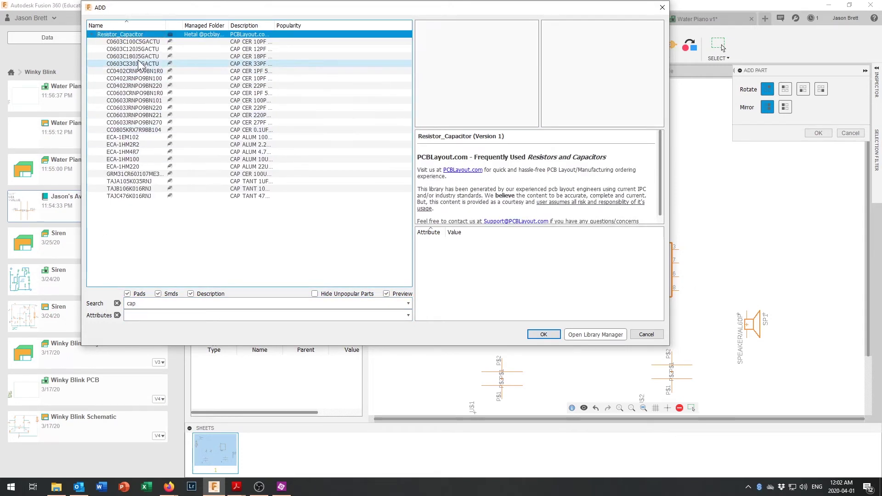
pyautogui.click(141, 42)
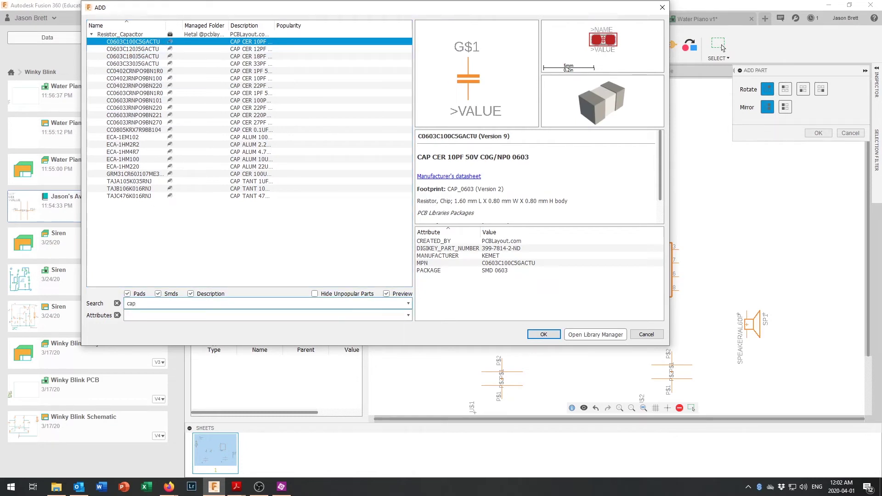
pyautogui.press('Return')
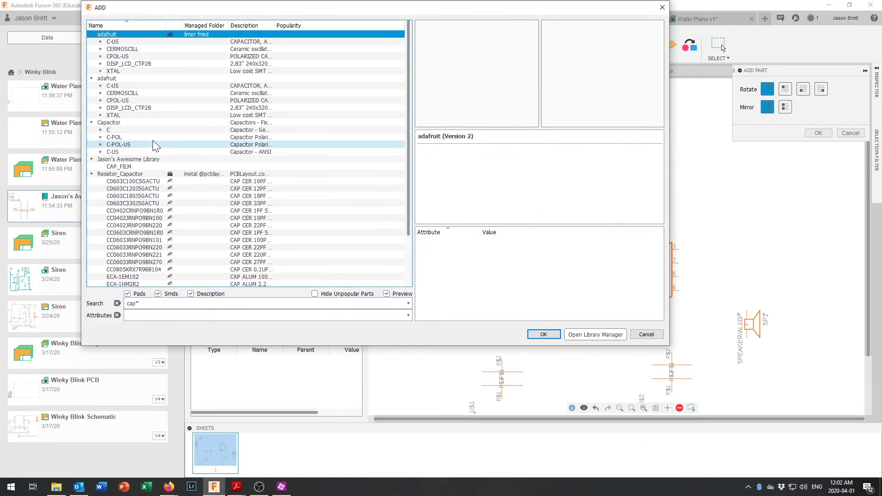
# - Examine the adafruit library's C-US and CPOL-US capacitors, previewing the 150CLZ-0810 footprint of CPOL-US
pyautogui.click(115, 89)
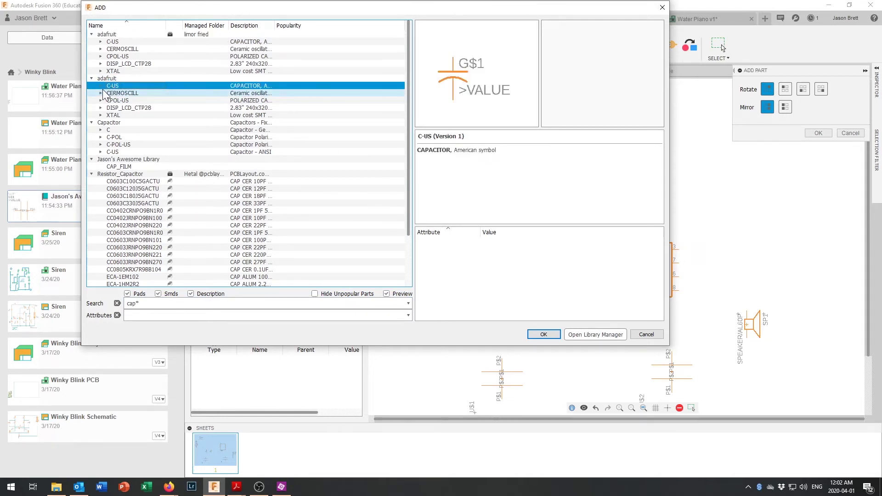
pyautogui.click(114, 101)
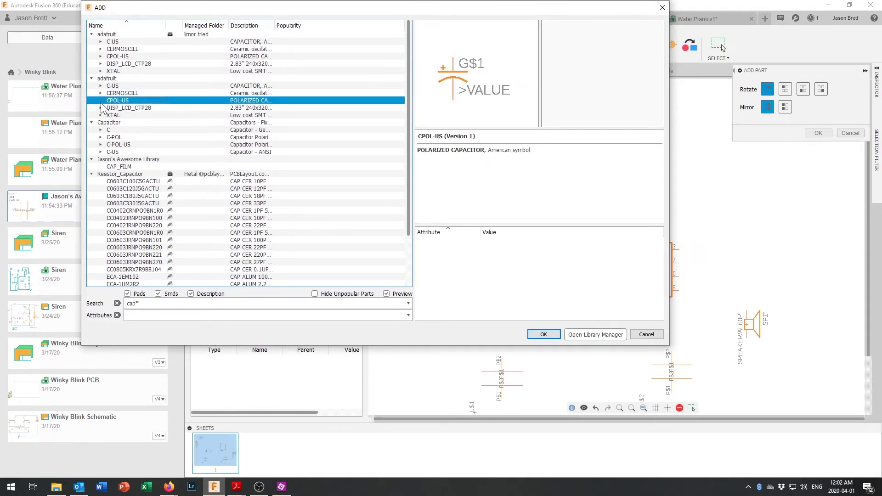
pyautogui.click(101, 103)
pyautogui.click(142, 123)
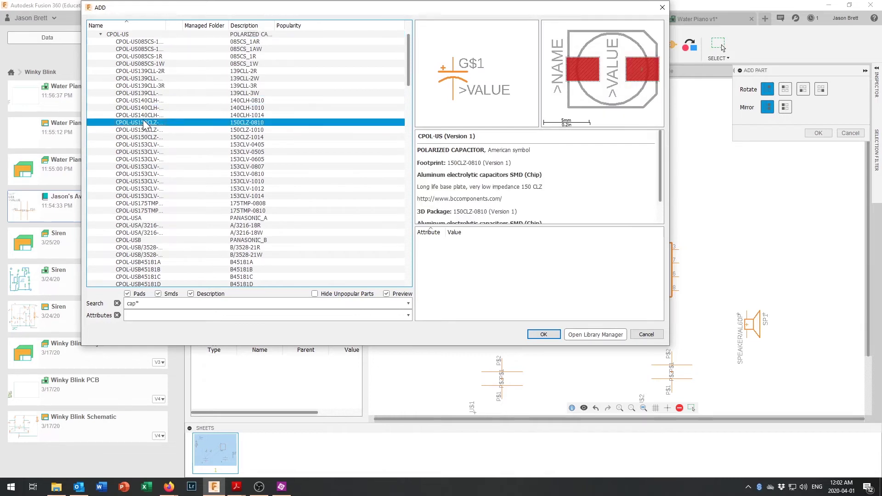
# - Exclude surface-mount parts from the results and rerun the cap* search
pyautogui.click(158, 294)
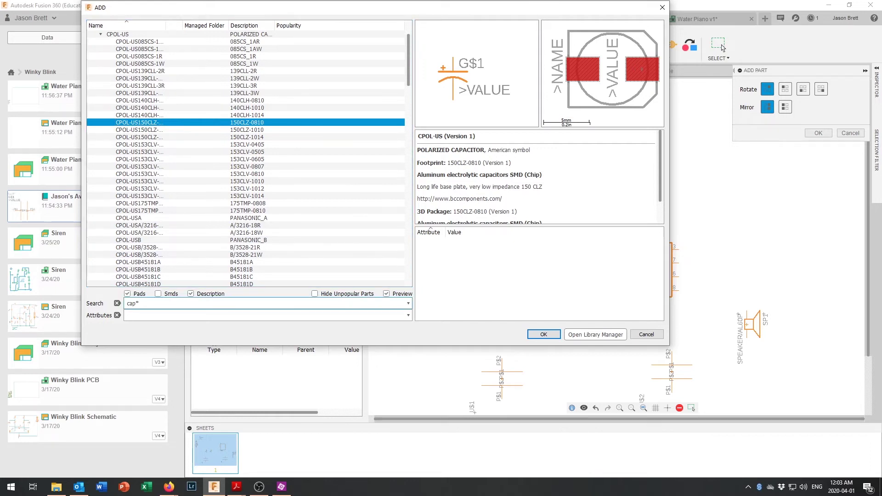
pyautogui.press('Tab')
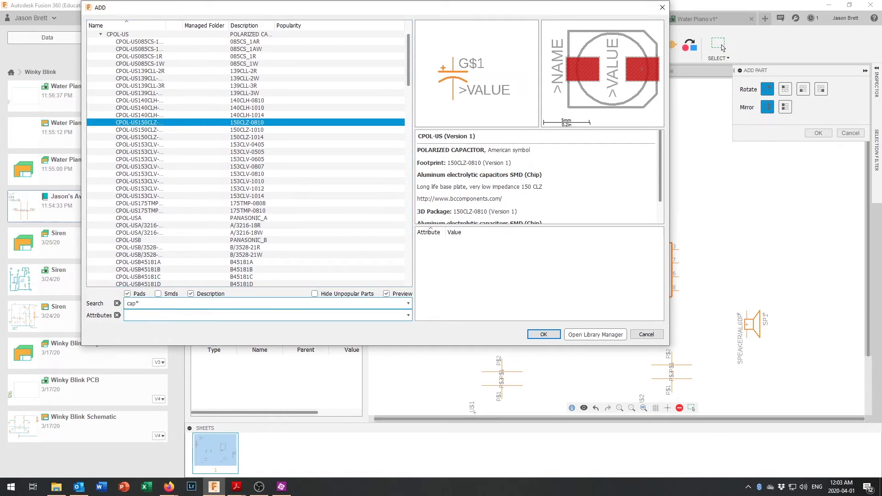
pyautogui.press('Return')
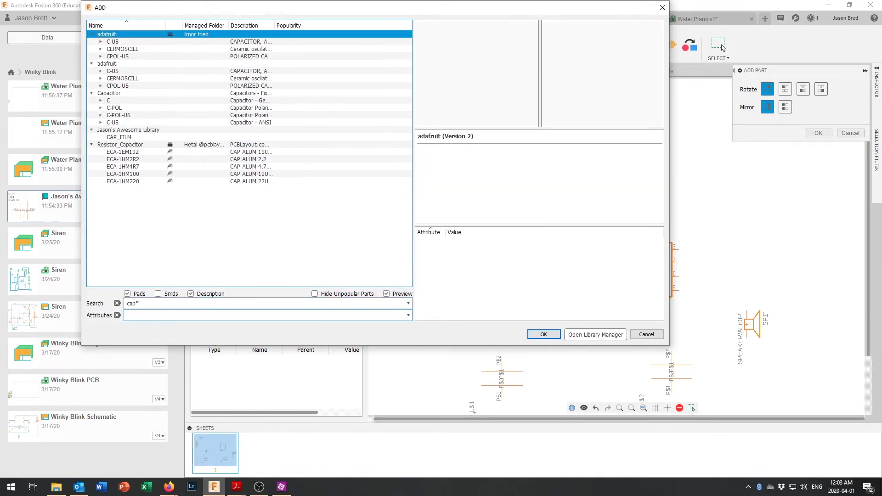
# - Compare the footprints and dimensions of the axial and radial C-POL-US variants in the Capacitor library
pyautogui.click(102, 116)
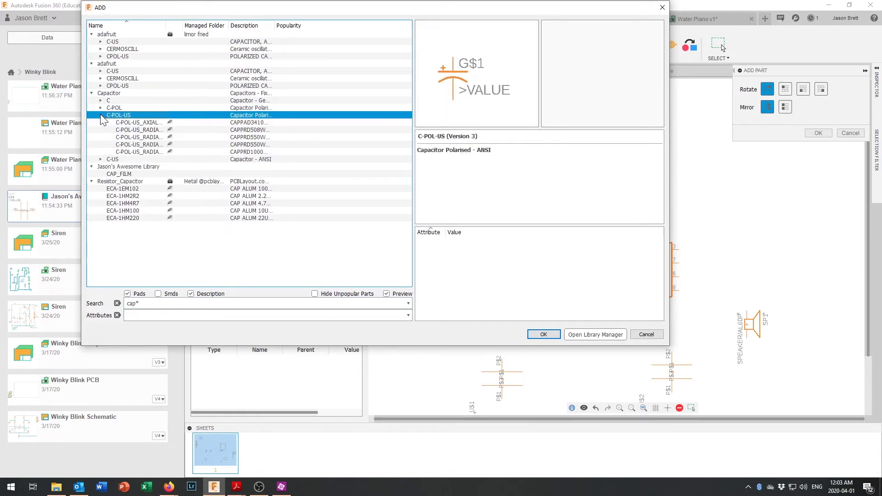
pyautogui.click(146, 123)
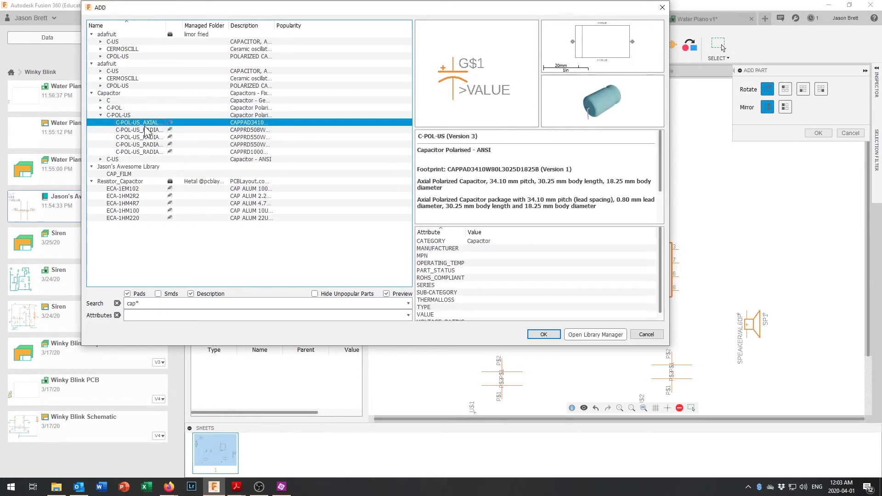
pyautogui.click(145, 131)
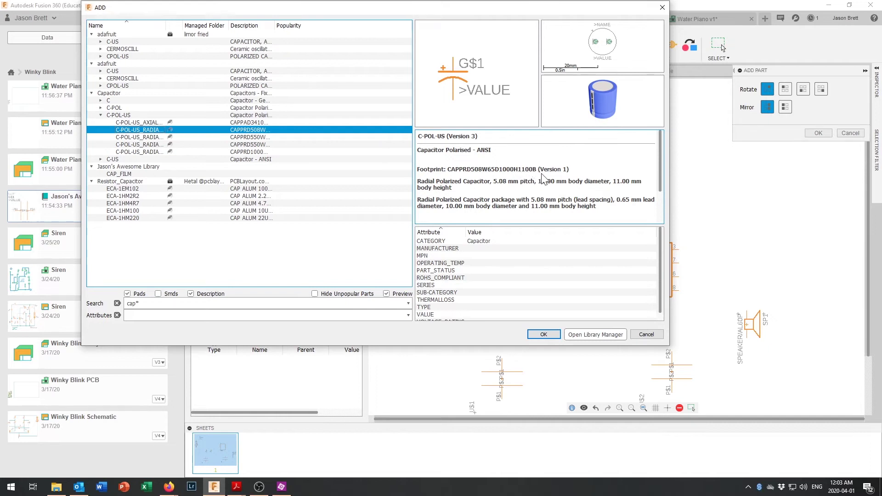
pyautogui.click(161, 139)
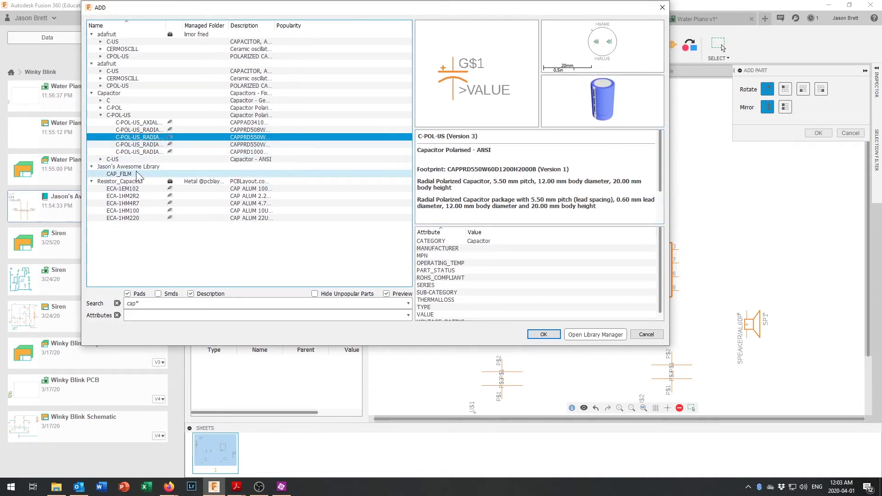
pyautogui.click(138, 145)
pyautogui.click(139, 153)
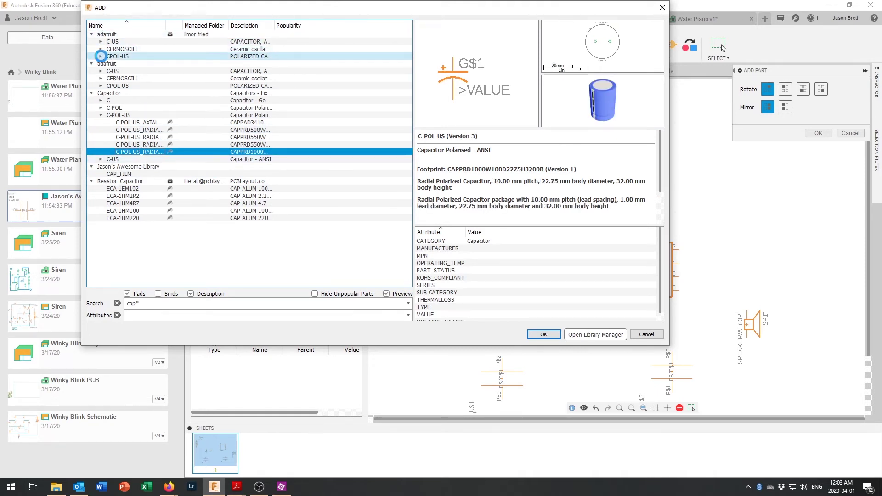
# - Compare the 2.5-6 and 2.5-7 footprint variants of CPOL-US in the adafruit library
pyautogui.click(100, 57)
pyautogui.click(103, 57)
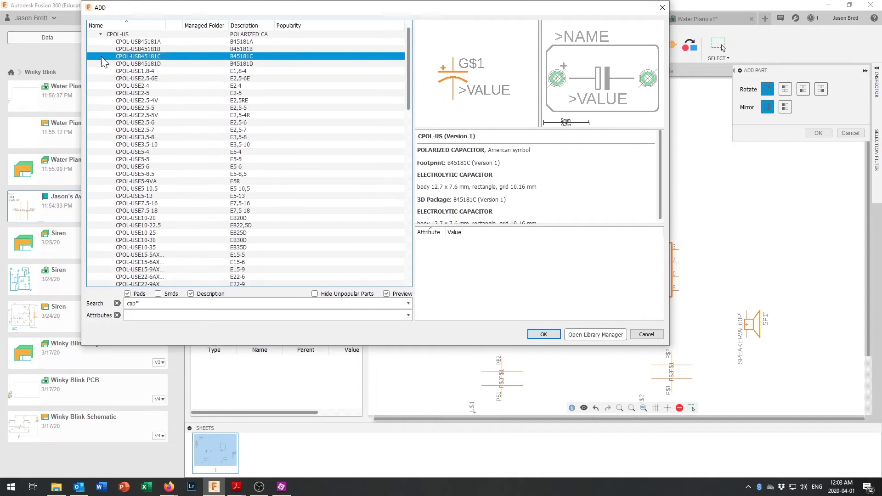
pyautogui.click(141, 122)
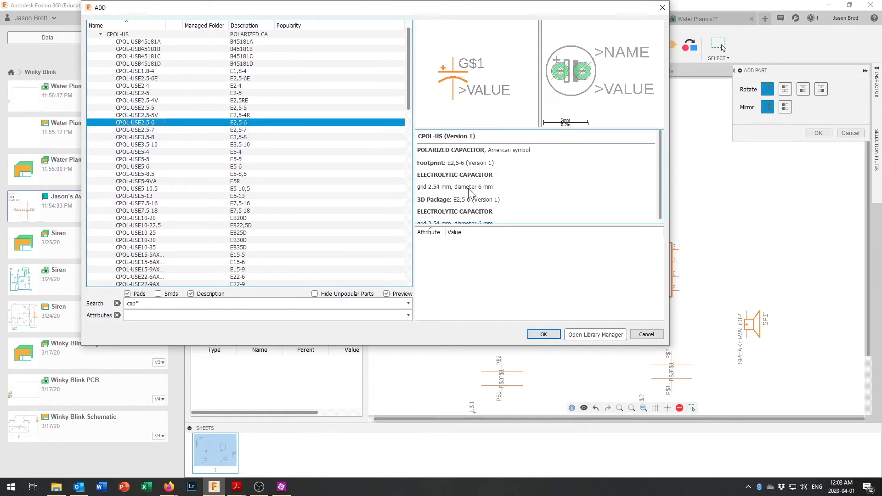
pyautogui.click(150, 129)
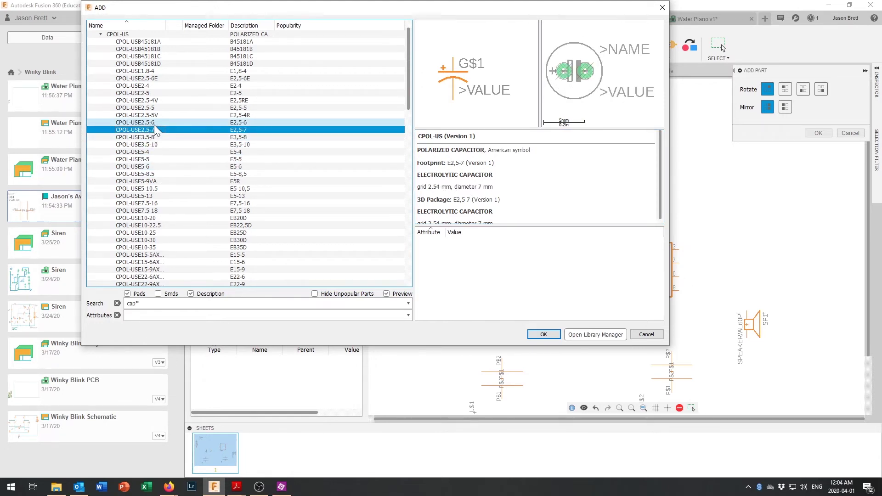
# - Add one CPOL-USE2.5-6 polarized capacitor from the adafruit library to the schematic, directly above the speaker
pyautogui.click(153, 124)
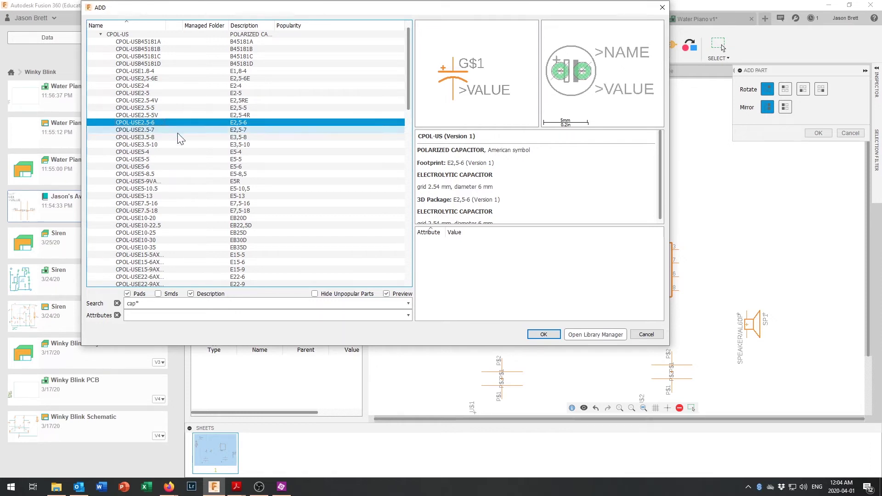
pyautogui.click(544, 335)
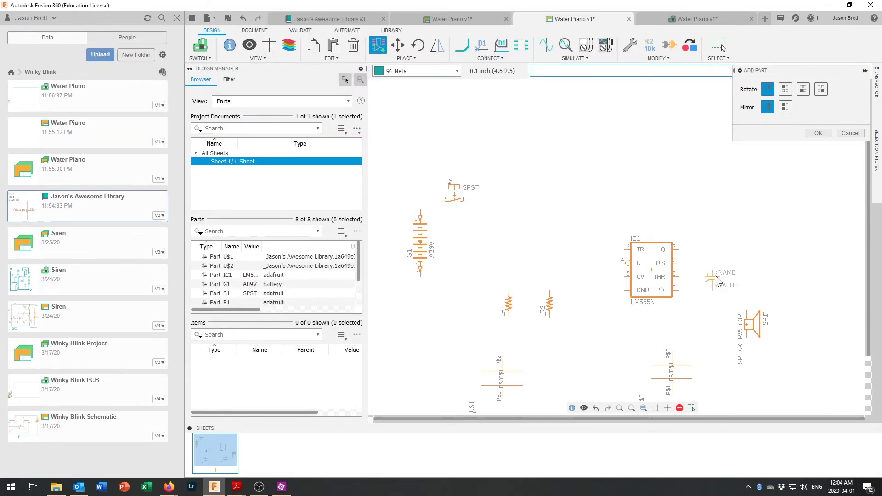
pyautogui.click(746, 287)
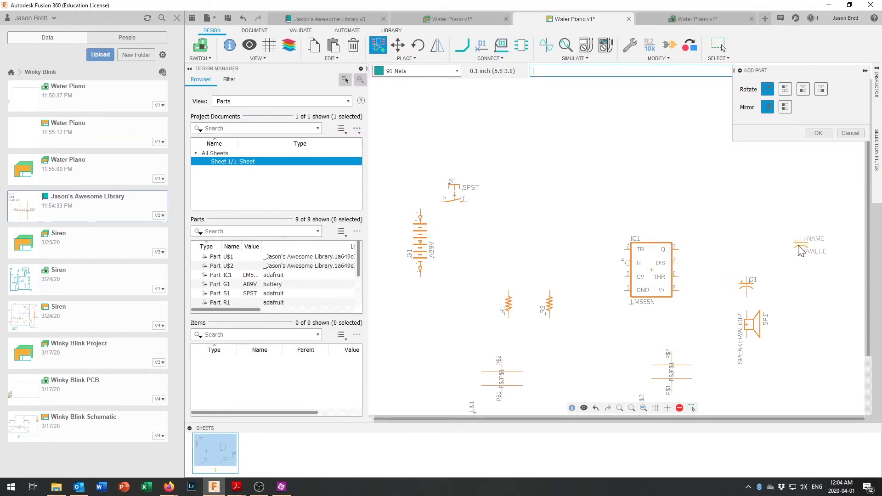
pyautogui.click(818, 134)
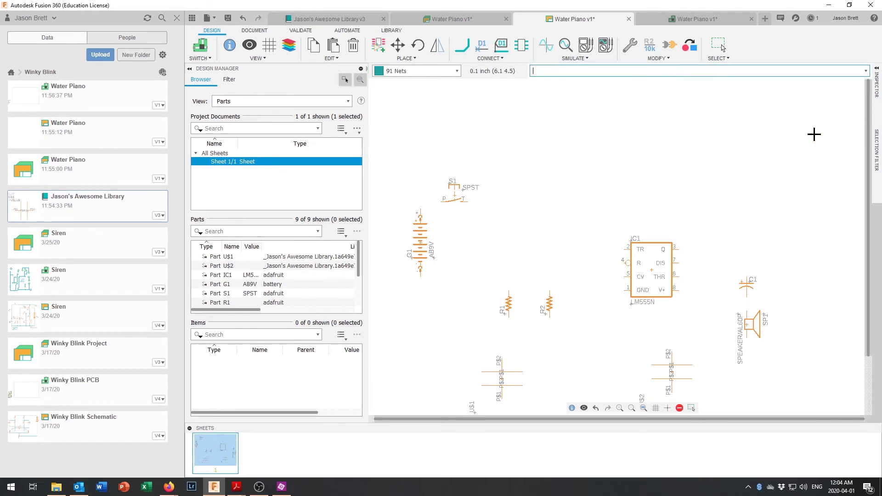
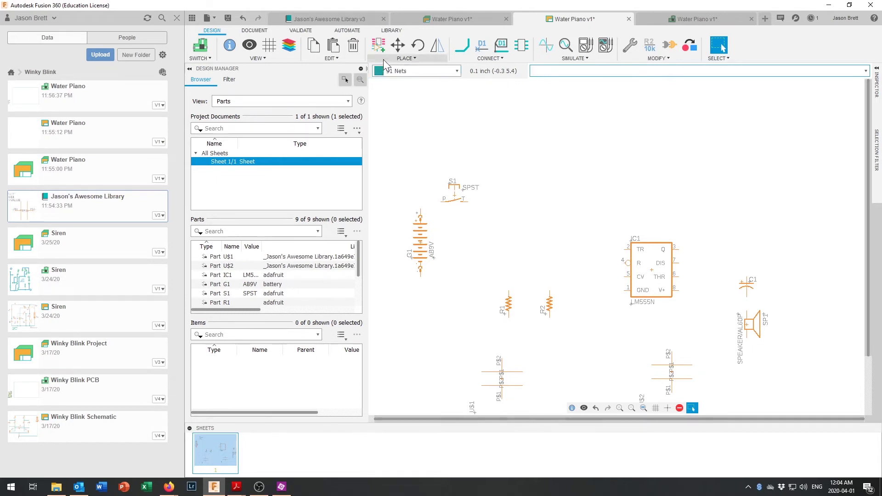
# - Search the part libraries for gnd and preview the GND, GND-BAR, GND-CIRCLE and GND-EARTH symbols
pyautogui.click(379, 45)
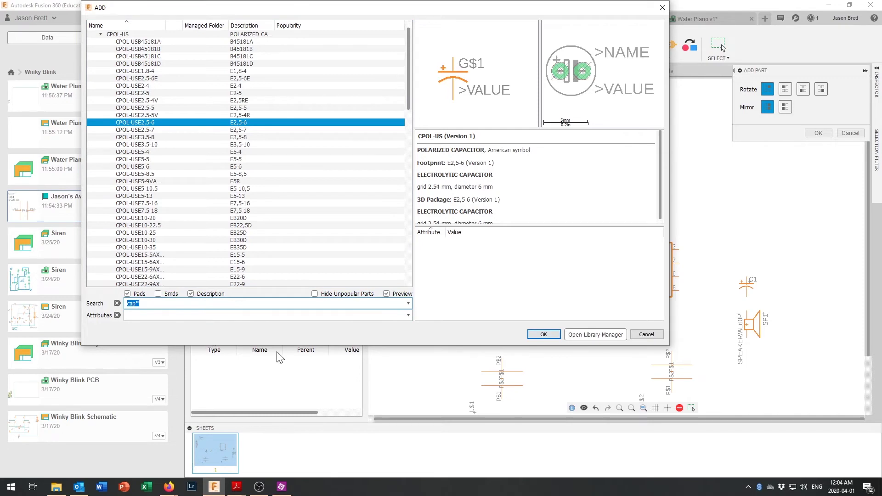
pyautogui.write('gnd')
pyautogui.press('Return')
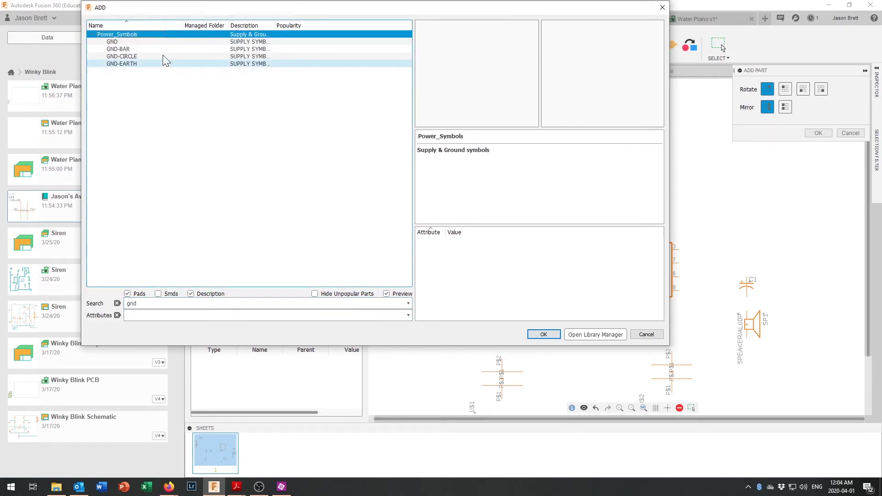
pyautogui.click(117, 41)
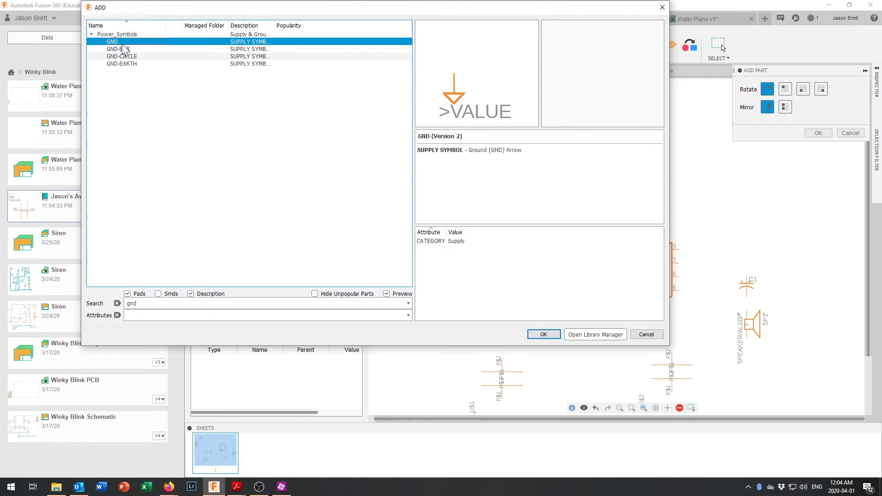
pyautogui.click(124, 50)
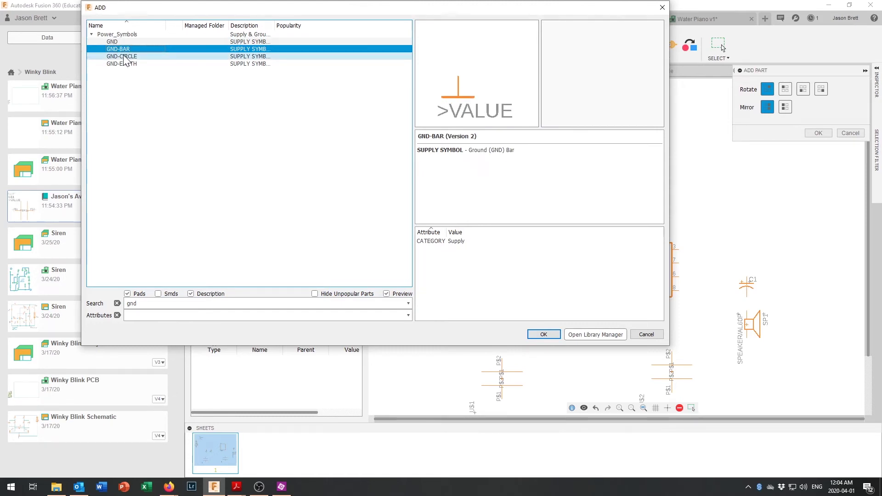
pyautogui.click(125, 57)
pyautogui.click(123, 64)
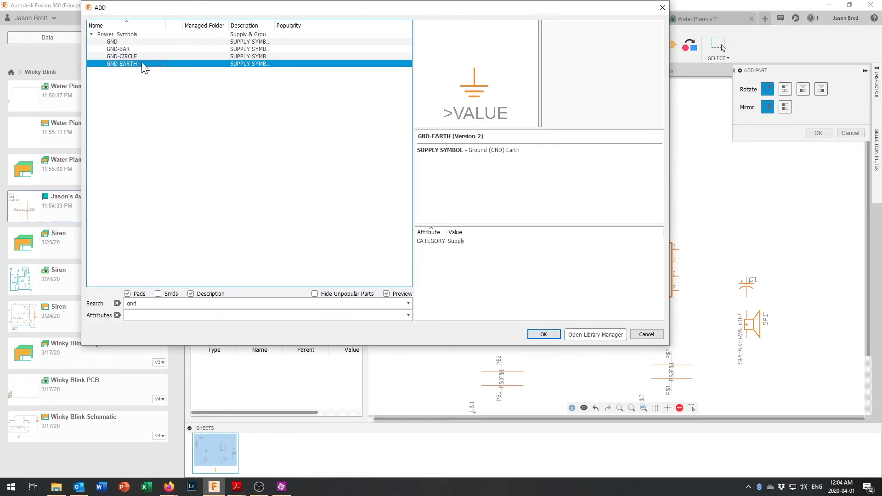
# - Place five GND arrow symbols: one below R1, one below the battery and three between the resistors and the timer
pyautogui.click(123, 43)
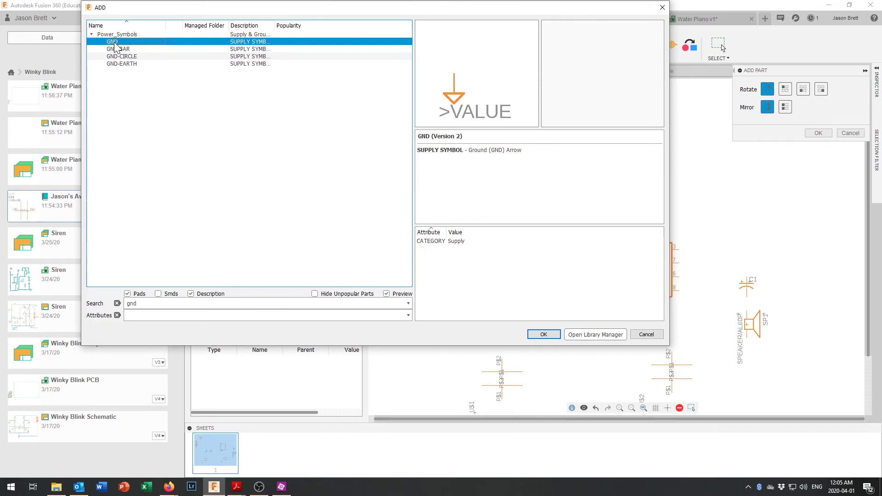
pyautogui.click(543, 335)
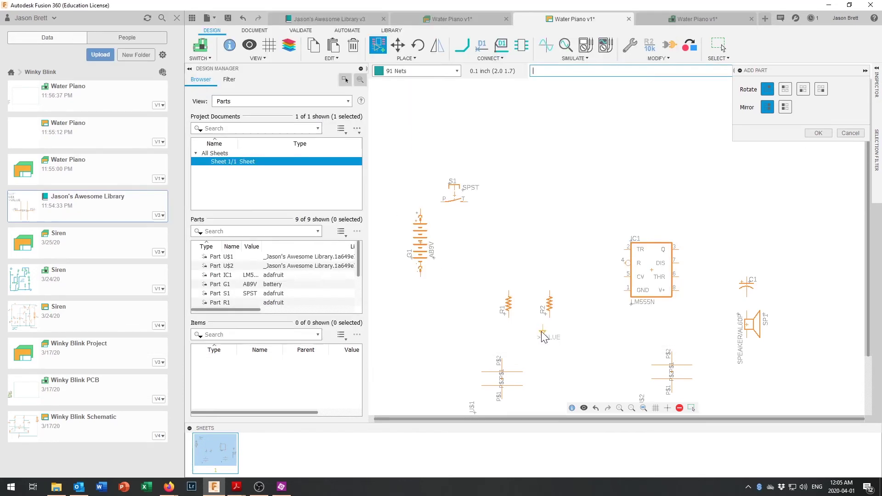
pyautogui.click(509, 337)
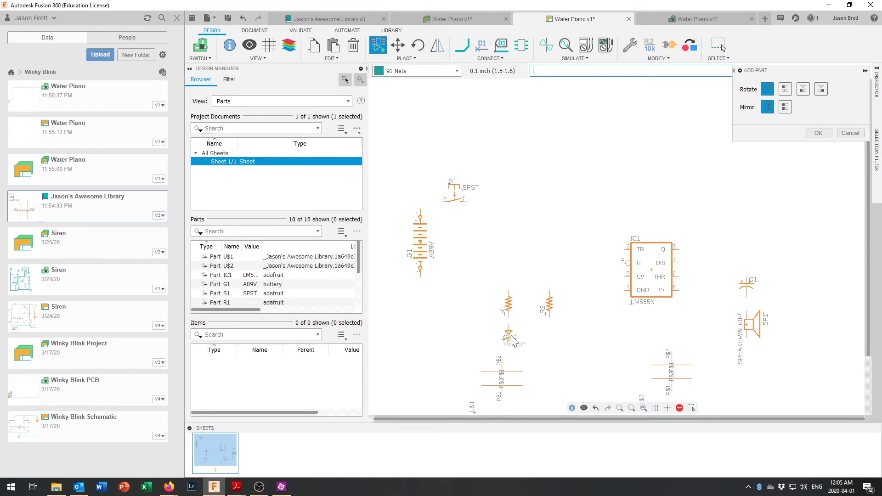
pyautogui.scroll(-3, 519, 375)
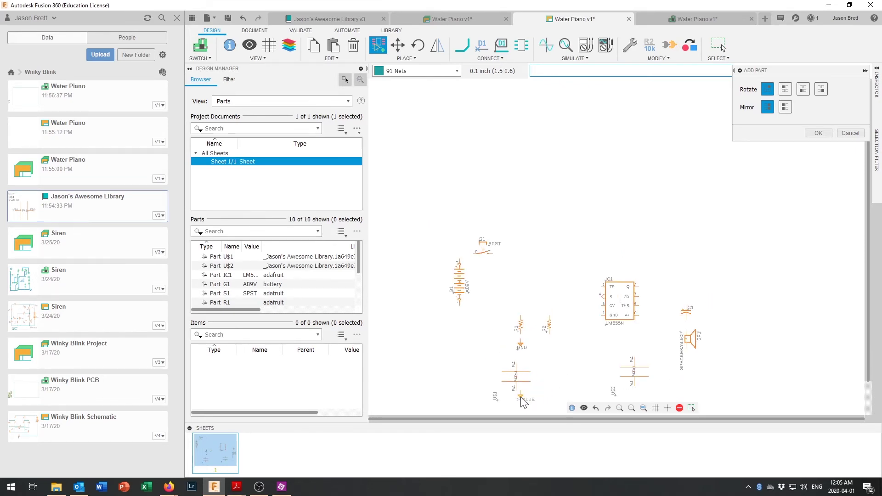
pyautogui.click(460, 327)
pyautogui.click(561, 368)
pyautogui.click(575, 357)
pyautogui.click(602, 353)
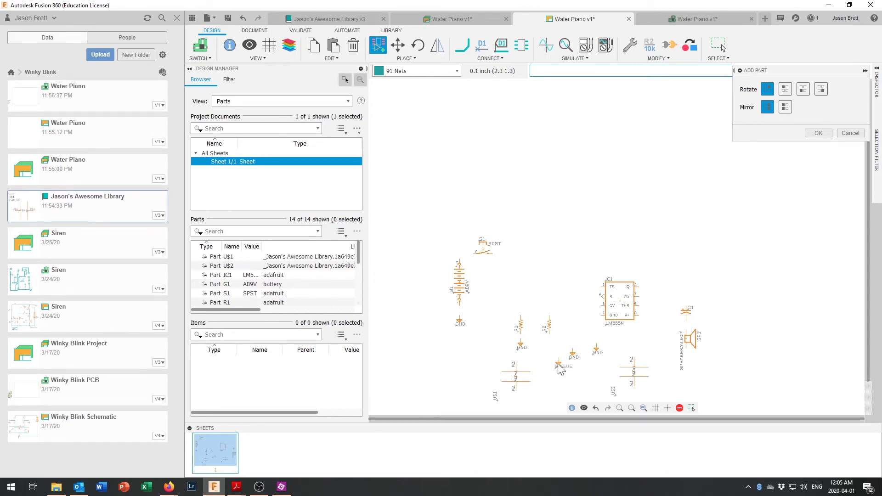
pyautogui.click(831, 132)
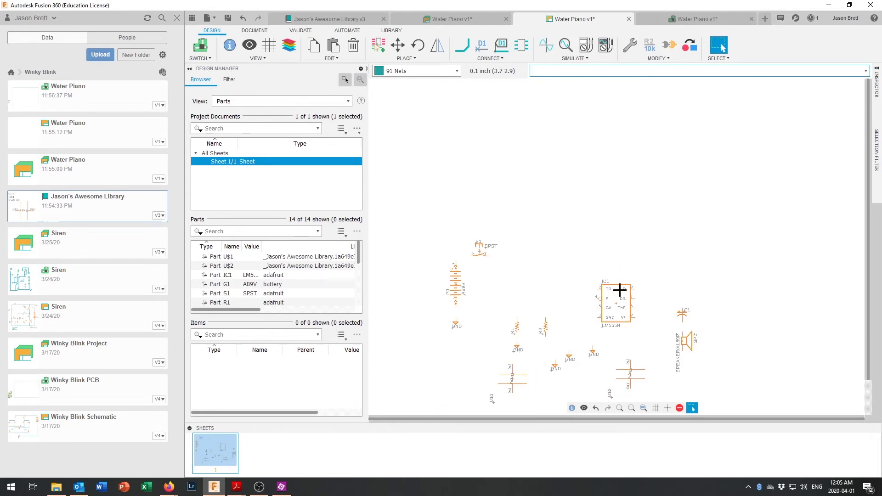
# - Move battery G1 closer to the resistors and shift resistor R1 slightly up and to the right
pyautogui.scroll(2, 617, 378)
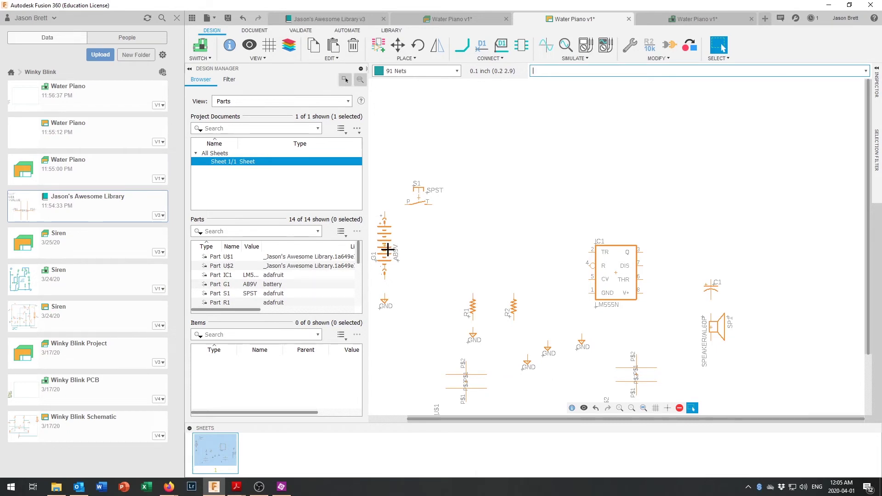
pyautogui.moveTo(384, 247); pyautogui.dragTo(445, 257)
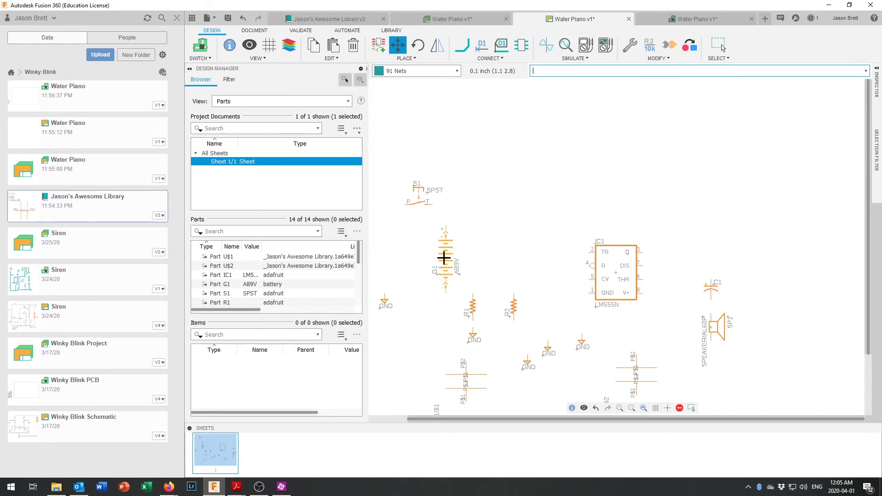
pyautogui.click(444, 258)
pyautogui.click(473, 308)
pyautogui.click(487, 286)
pyautogui.press('Escape')
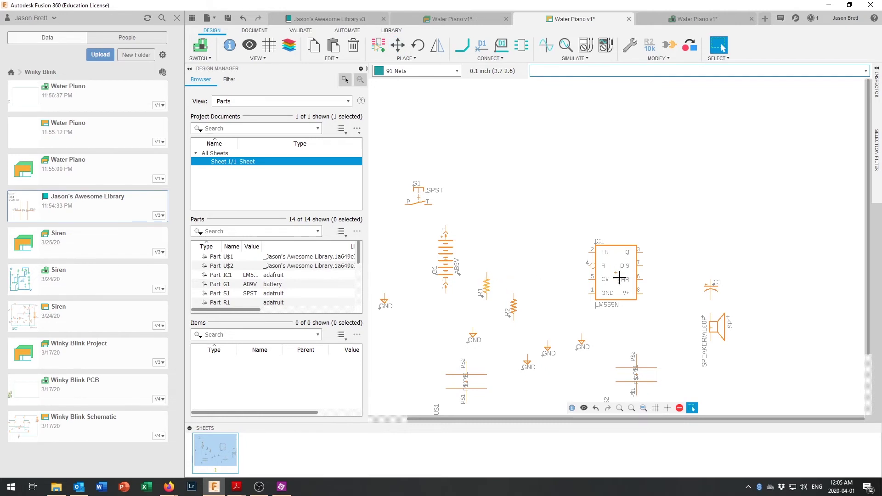
# - Wire the LM555N's V+ pin 8 to its R pin 4 with a net routed around the top of the chip
pyautogui.scroll(2, 619, 278)
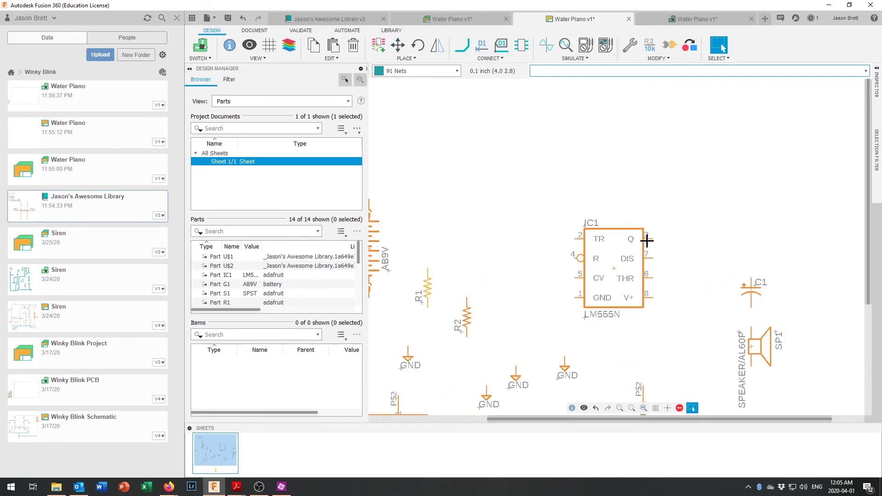
pyautogui.click(462, 46)
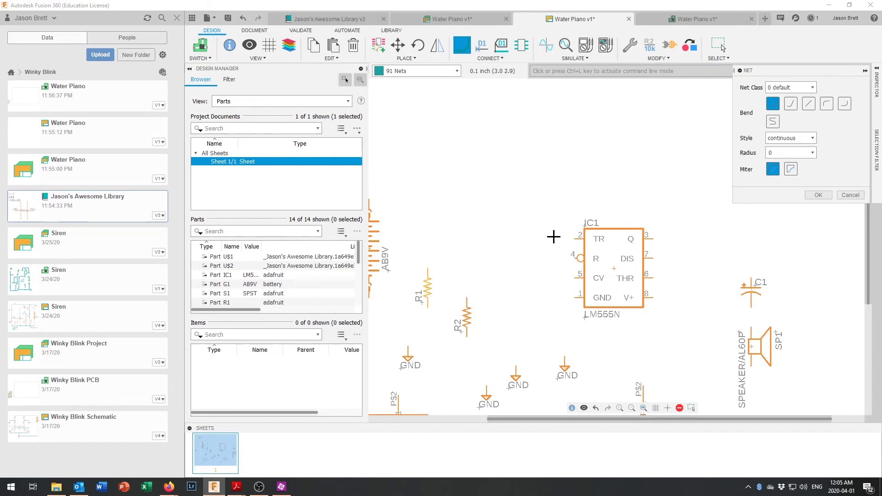
pyautogui.click(654, 299)
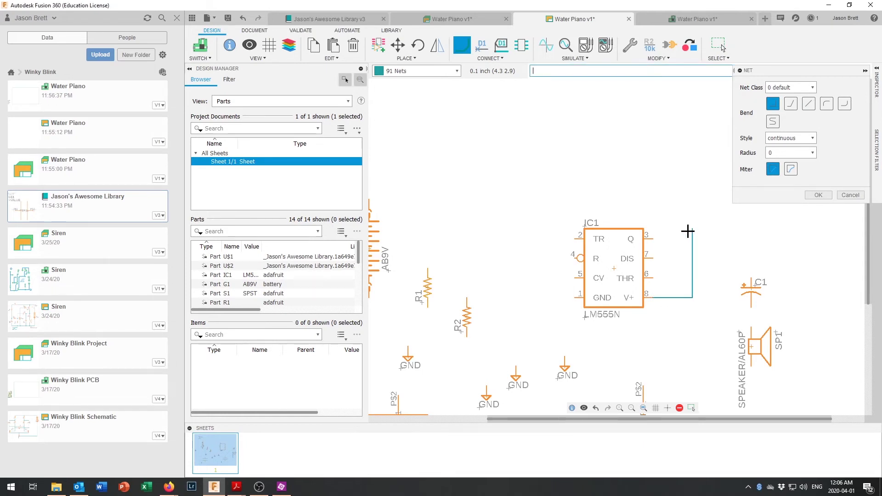
pyautogui.click(702, 199)
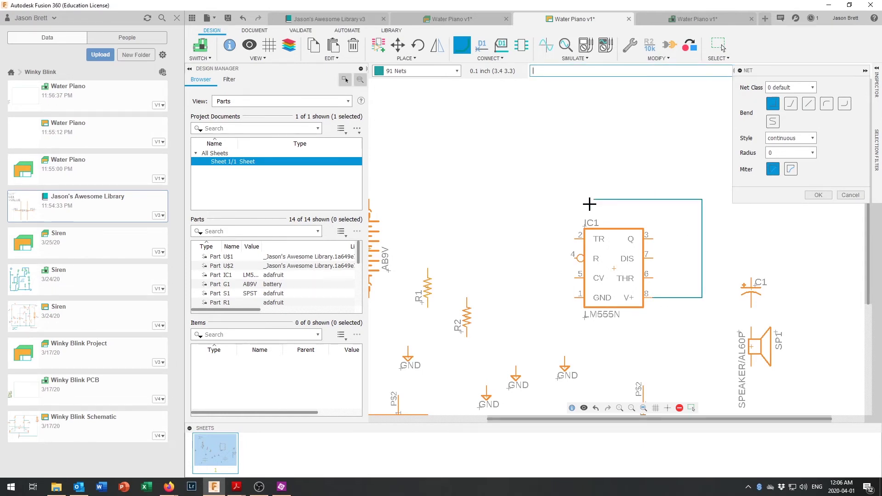
pyautogui.click(540, 258)
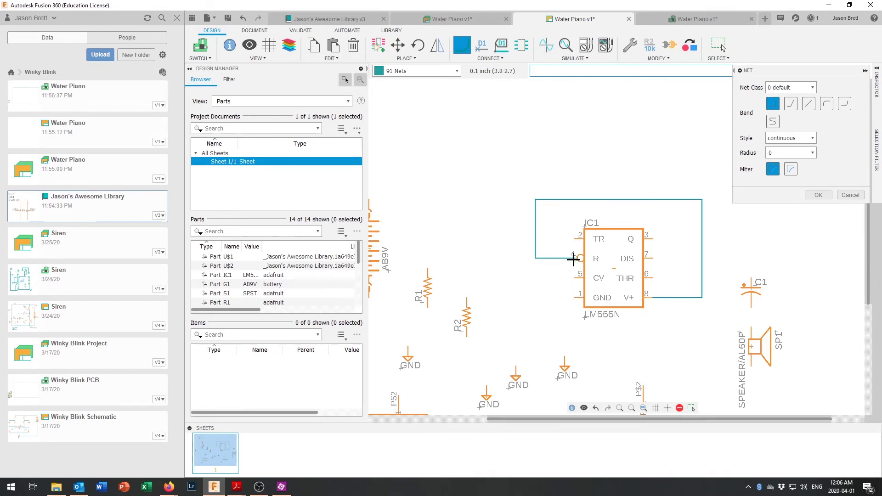
pyautogui.click(577, 259)
# - Wire the timer's THR pin 6 to its TR pin 2 with a net nested inside the V+ loop
pyautogui.click(653, 278)
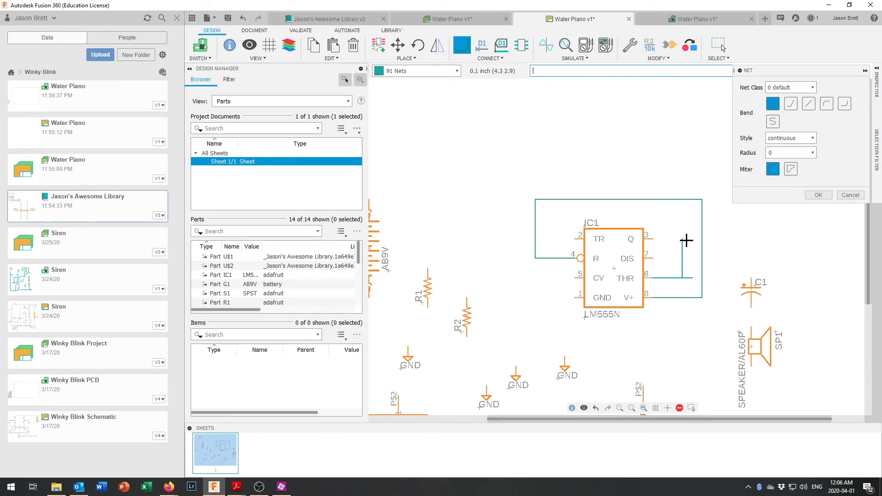
pyautogui.click(692, 210)
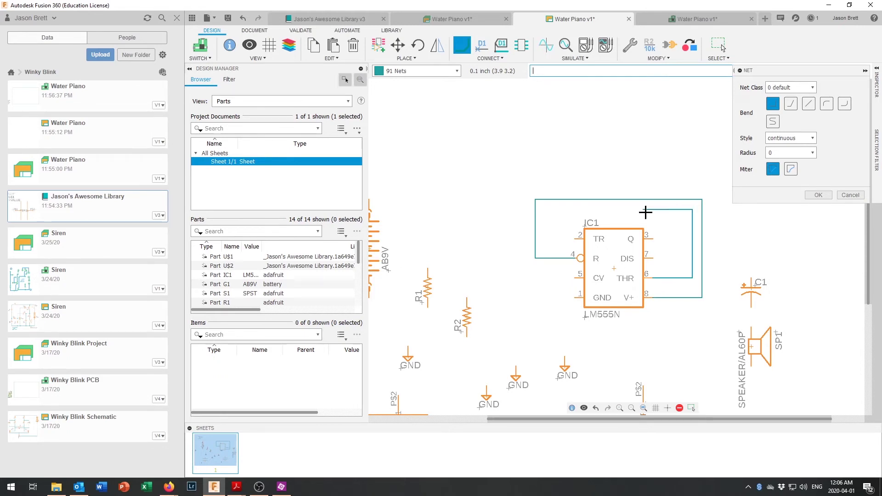
pyautogui.click(555, 210)
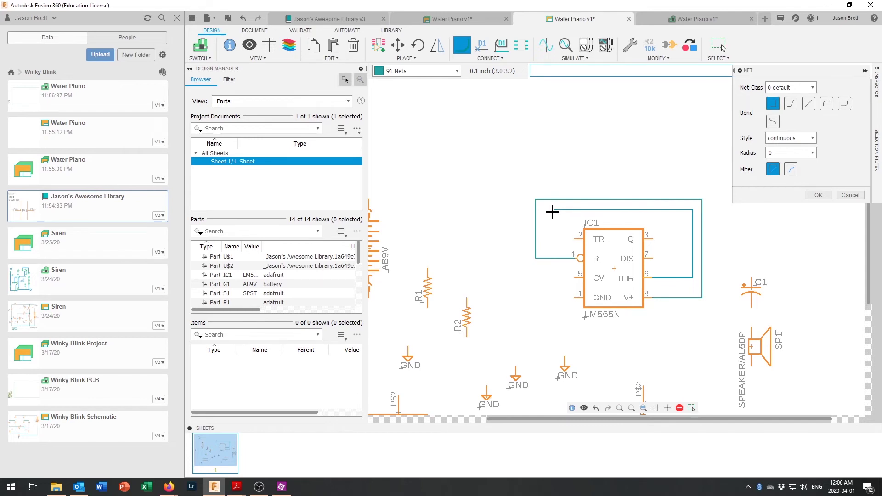
pyautogui.click(575, 240)
# - Wire the timer's GND pin 1 to the nearest ground symbol and extend the V+ net leftwards from its upper-left corner
pyautogui.click(576, 298)
pyautogui.click(565, 360)
pyautogui.scroll(-2, 577, 259)
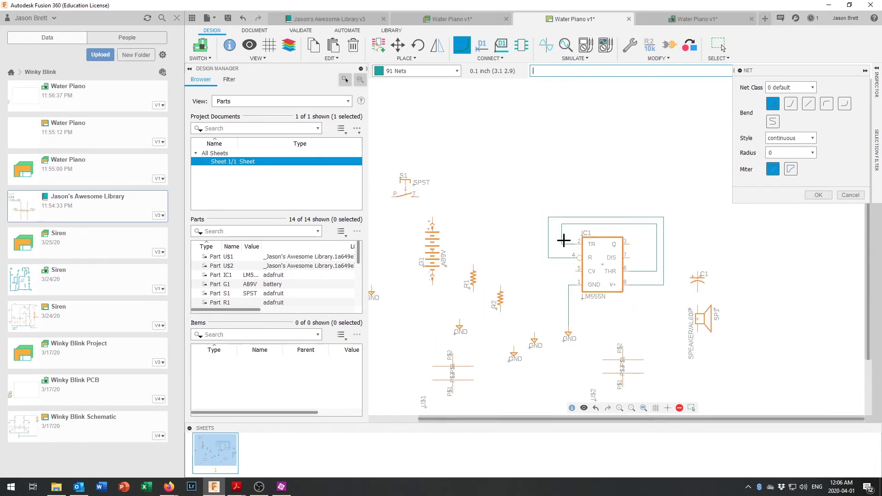
pyautogui.click(548, 217)
pyautogui.click(418, 197)
pyautogui.press('Escape')
pyautogui.press('Escape')
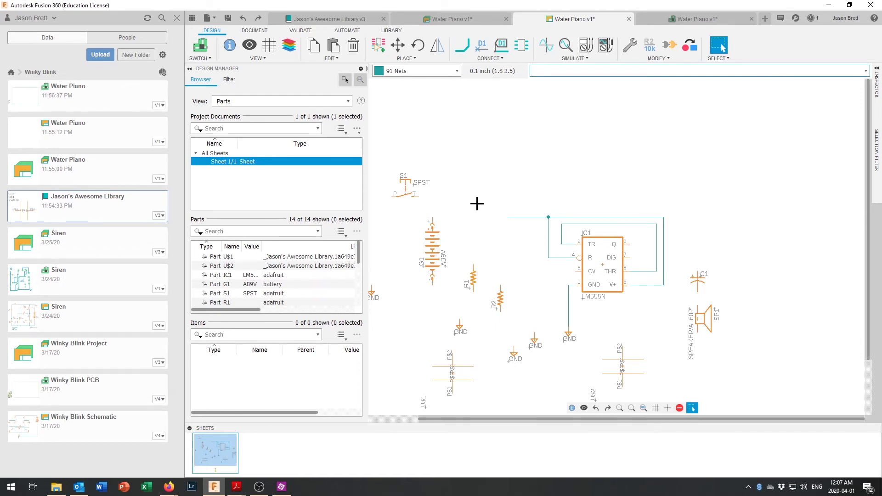
# - Move switch S1 in line with the free end of the V+ net and shift battery G1 down below it
pyautogui.moveTo(406, 192); pyautogui.dragTo(489, 211)
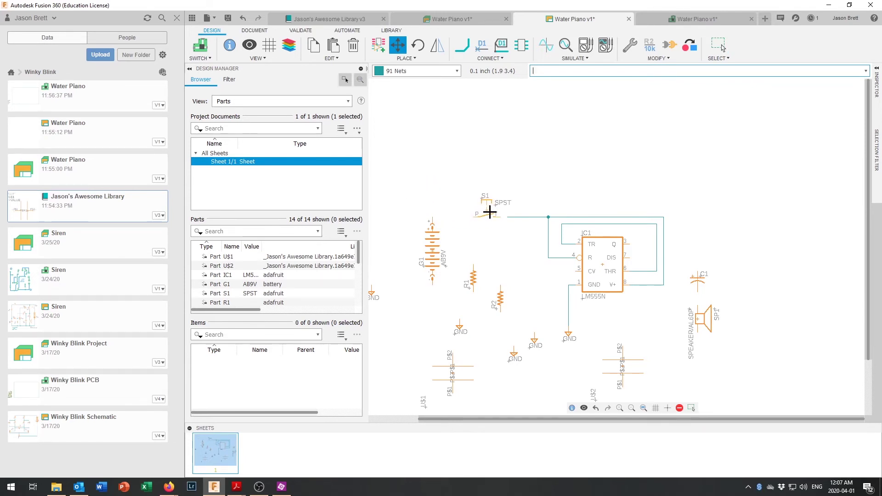
pyautogui.press('Escape')
pyautogui.moveTo(433, 252); pyautogui.dragTo(436, 274)
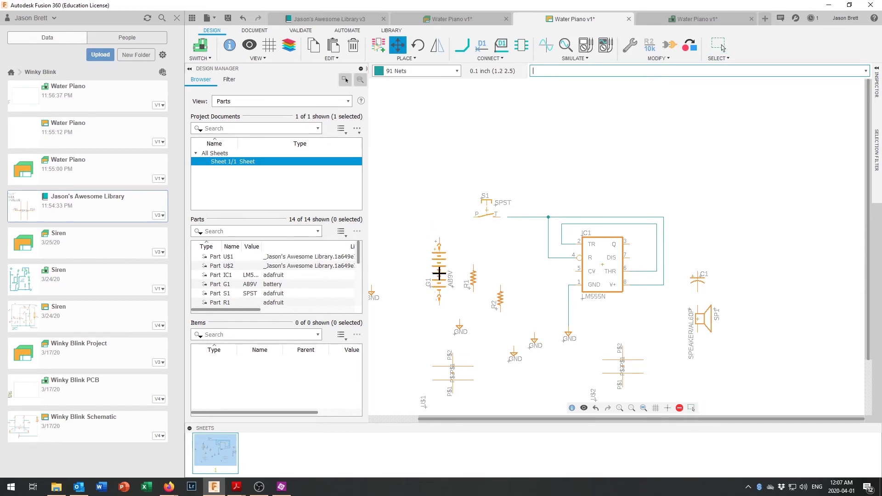
pyautogui.press('Escape')
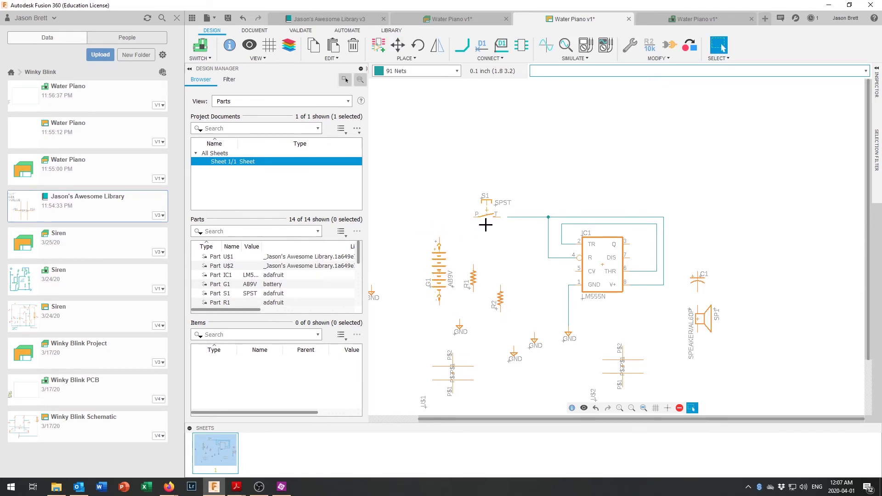
# - Wire switch S1's T pin to the free end of the V+ net and its P pin to battery G1's positive terminal
pyautogui.scroll(3, 515, 219)
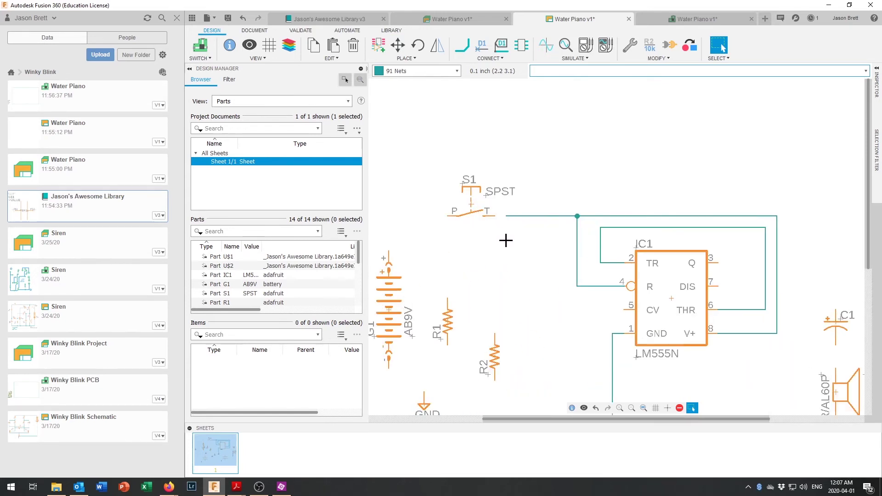
pyautogui.scroll(-1, 506, 240)
pyautogui.press('n')
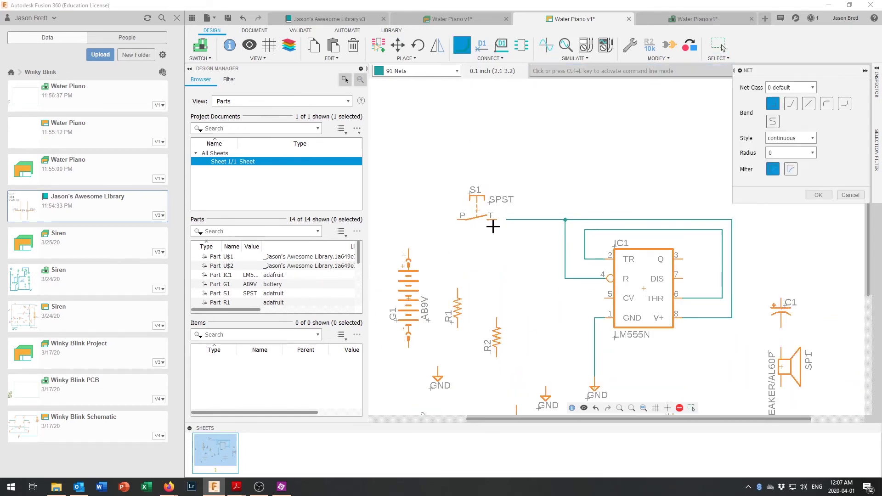
pyautogui.hotkey('ctrl', 'l')
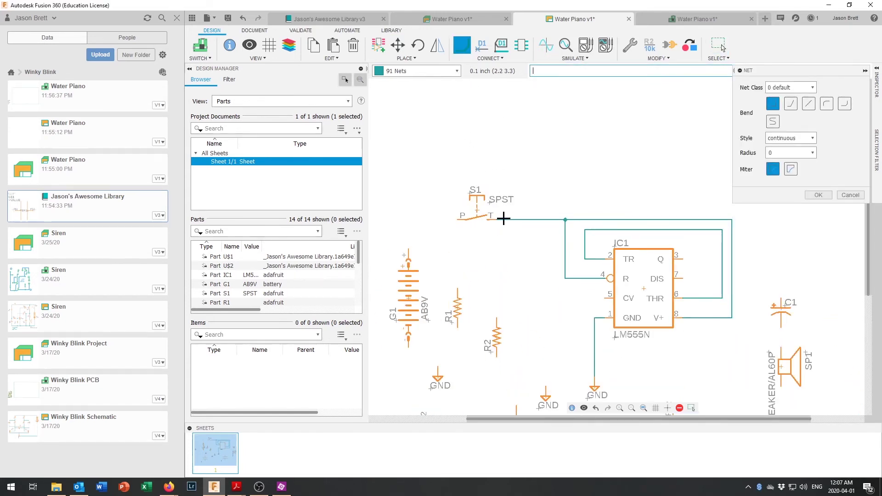
pyautogui.click(457, 223)
pyautogui.click(408, 253)
pyautogui.scroll(-1, 528, 339)
pyautogui.scroll(1, 476, 373)
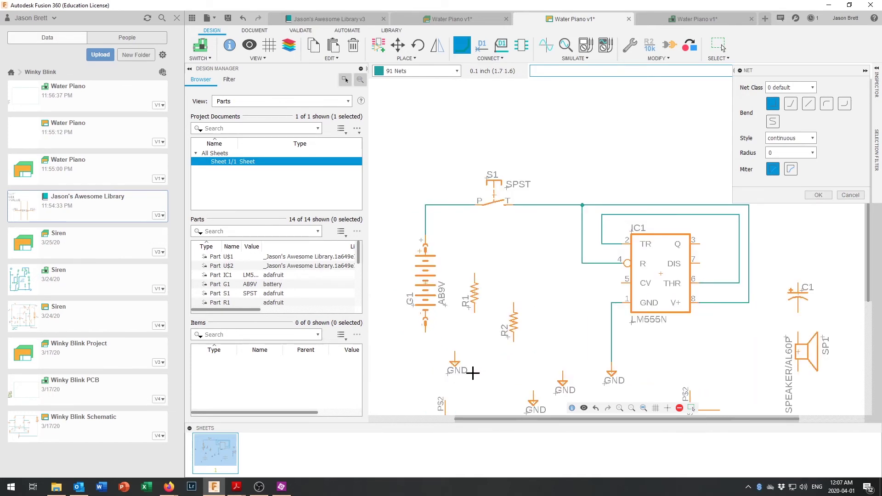
# - Place a ground symbol directly below battery G1 and wire the battery's negative terminal to it
pyautogui.press('Escape')
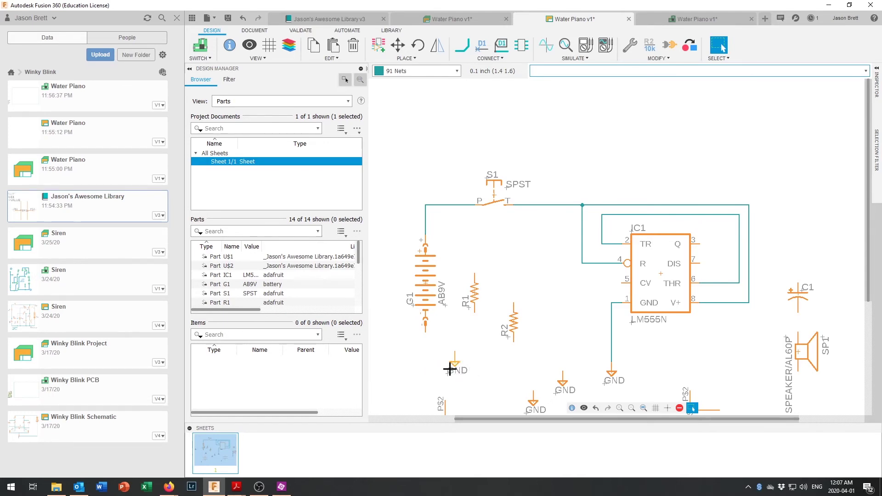
pyautogui.moveTo(457, 363); pyautogui.dragTo(425, 371)
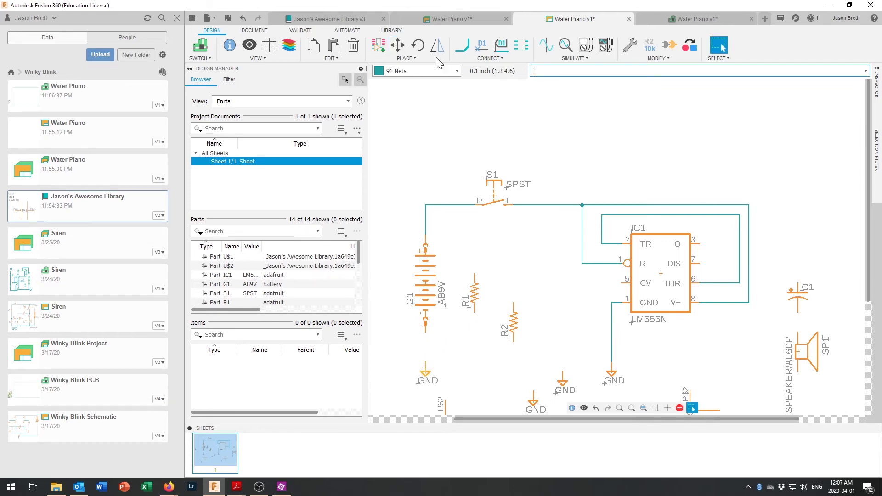
pyautogui.click(462, 45)
pyautogui.click(426, 327)
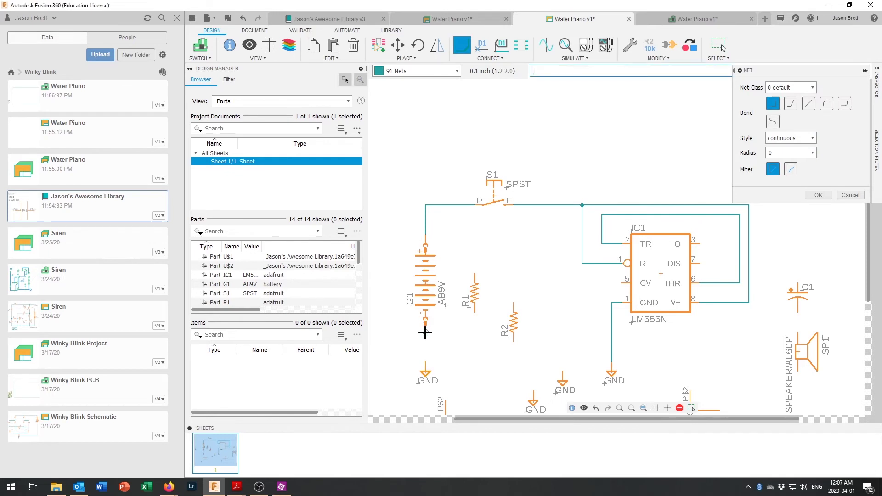
pyautogui.click(426, 370)
pyautogui.scroll(-1, 429, 380)
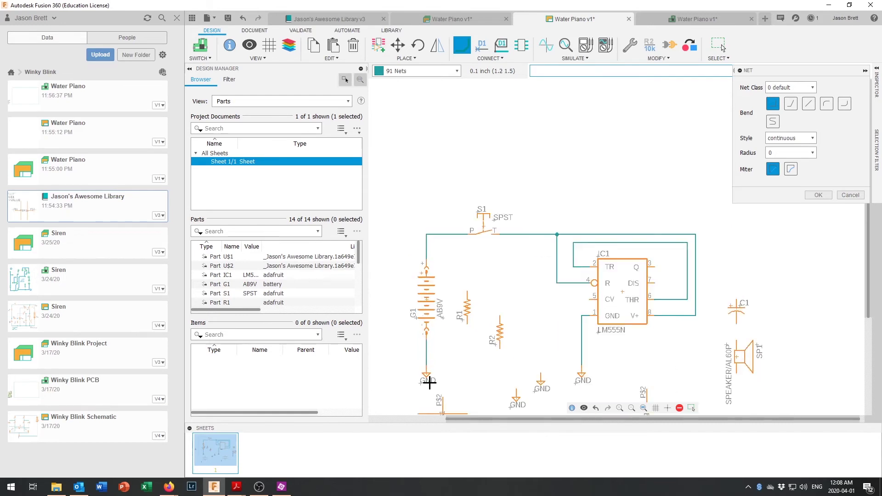
pyautogui.scroll(2, 429, 383)
pyautogui.press('Escape')
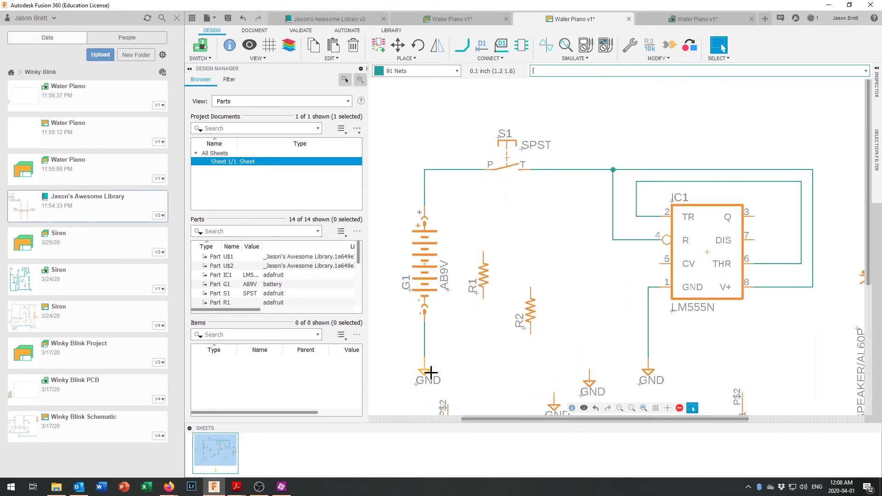
# - Check the battery's ground connection by moving its GND symbol aside and putting it back directly below G1
pyautogui.press('m')
pyautogui.click(426, 373)
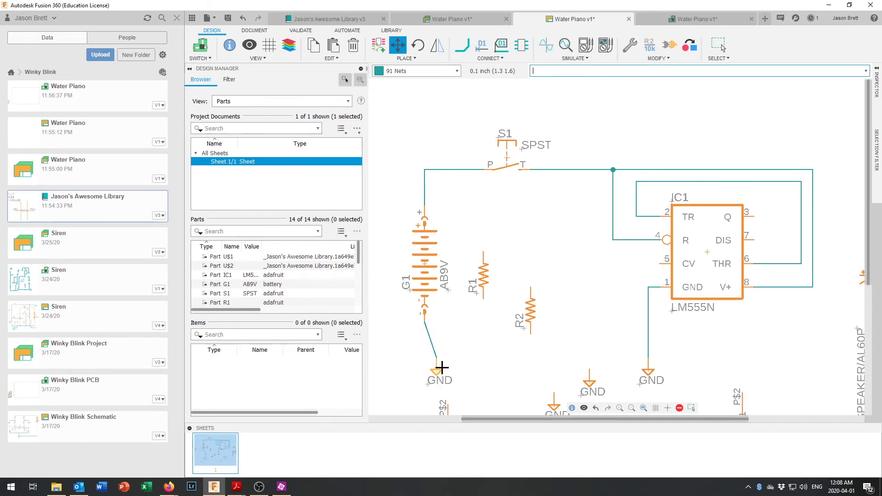
pyautogui.click(425, 367)
pyautogui.press('Escape')
pyautogui.scroll(-3, 556, 374)
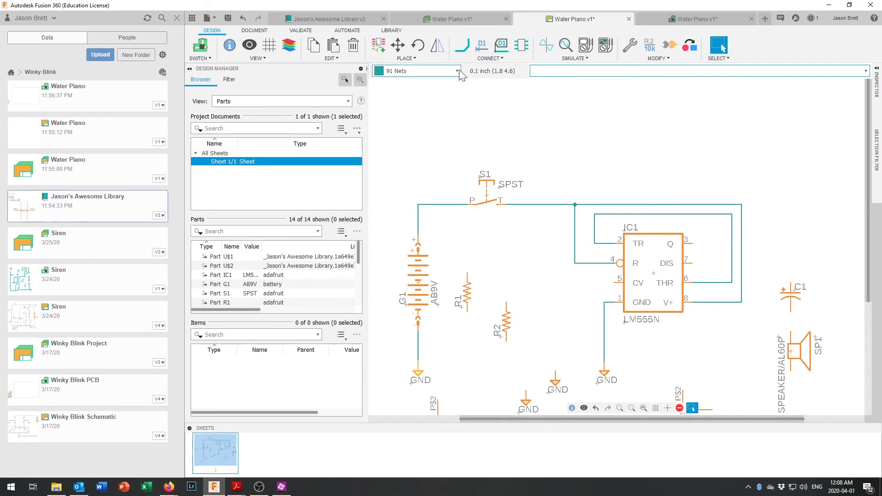
# - Wire the timer's TR net to the upper pin of resistor R1 with a right-angle net
pyautogui.press('n')
pyautogui.click(597, 245)
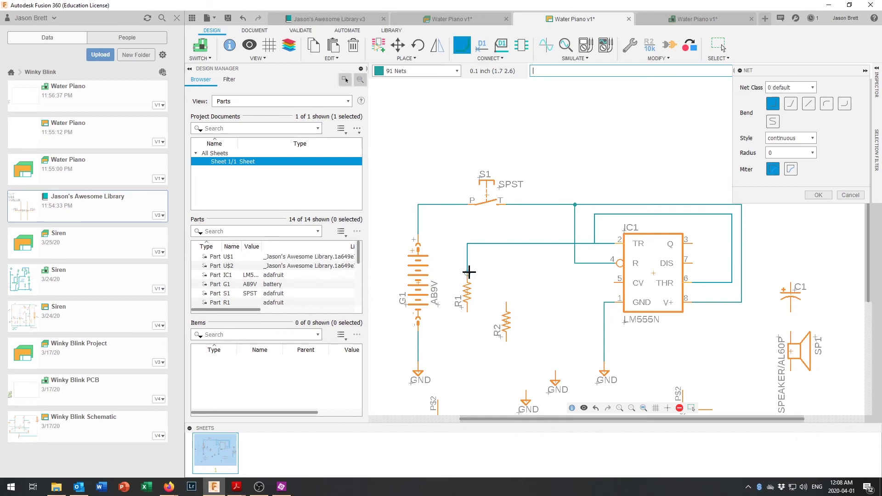
pyautogui.click(468, 274)
pyautogui.press('Escape')
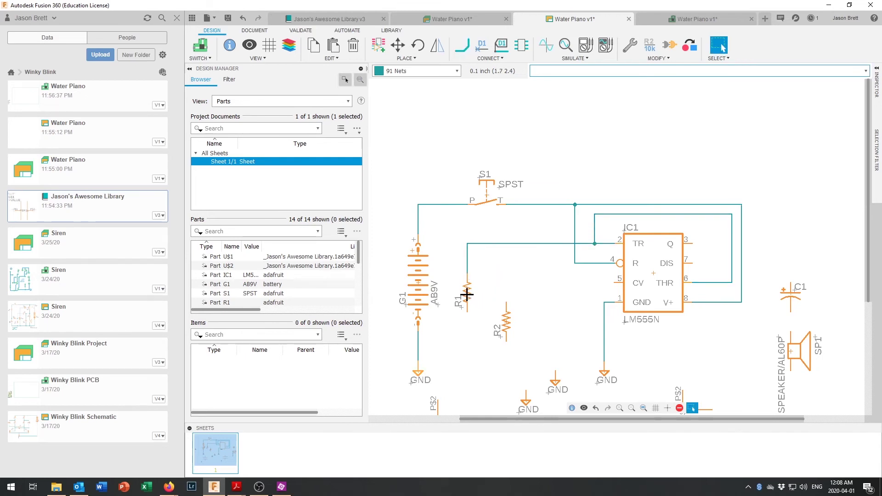
# - Move R1 and its net corner closer to the timer, and align R2 beside R1 at the same height
pyautogui.moveTo(467, 294); pyautogui.dragTo(517, 292)
pyautogui.press('Escape')
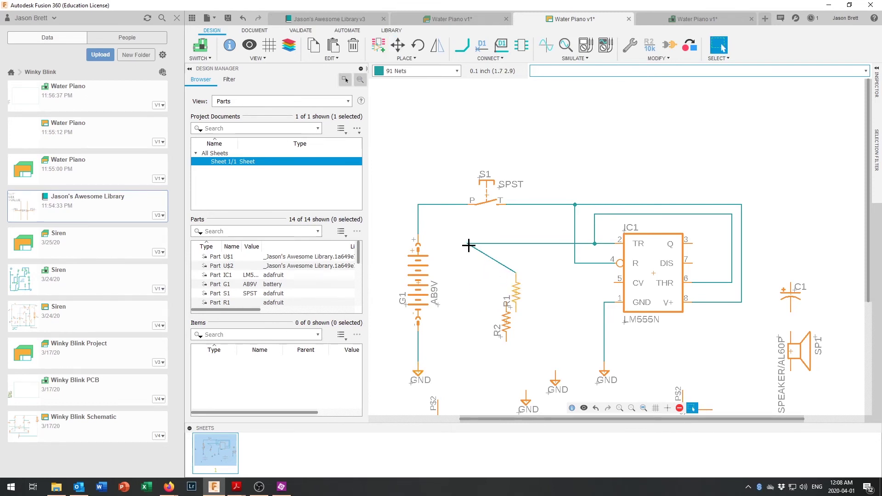
pyautogui.moveTo(469, 246); pyautogui.dragTo(515, 243)
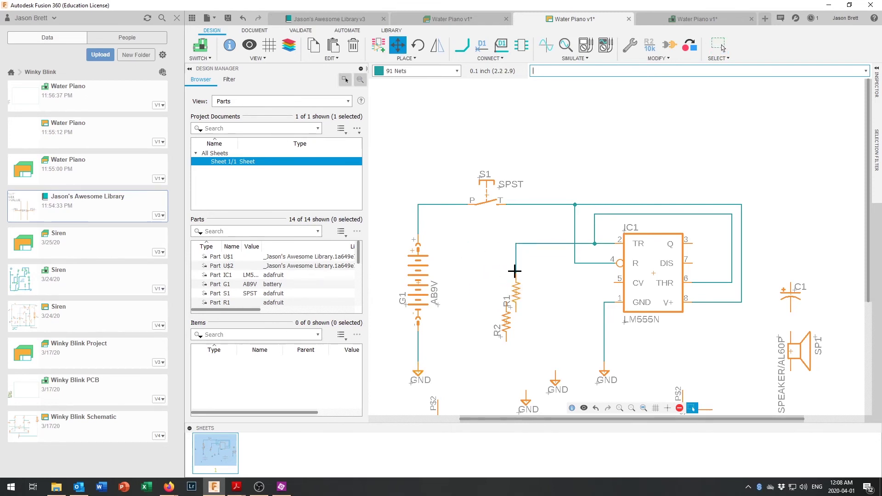
pyautogui.press('Escape')
pyautogui.moveTo(508, 325); pyautogui.dragTo(555, 300)
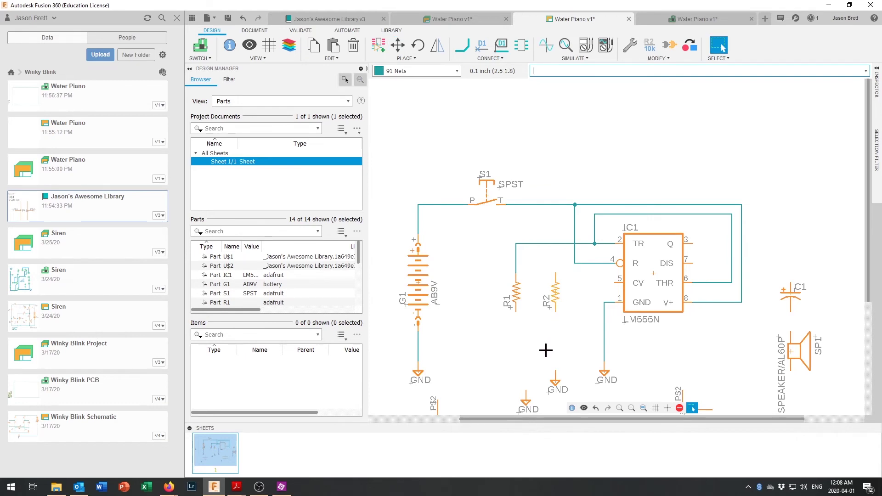
# - Move part U$1 up to just below R2, beside the timer
pyautogui.scroll(-2, 545, 352)
pyautogui.scroll(2, 539, 378)
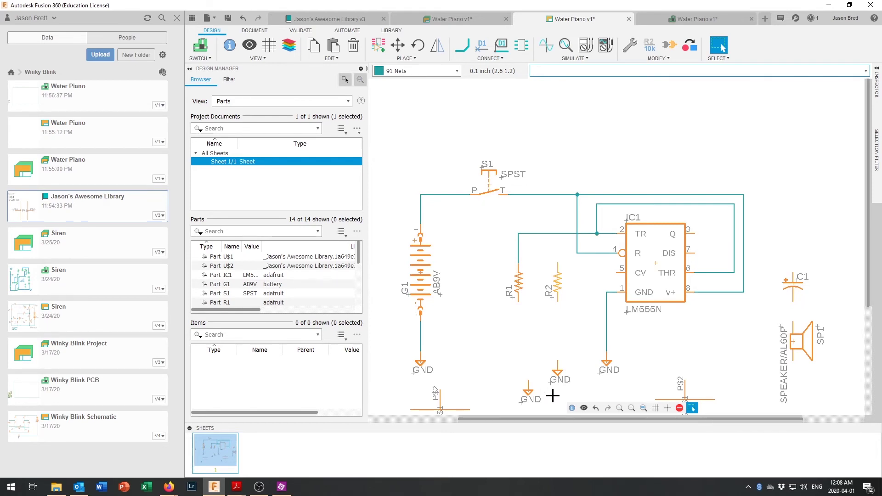
pyautogui.scroll(-2, 516, 389)
pyautogui.scroll(-1, 515, 388)
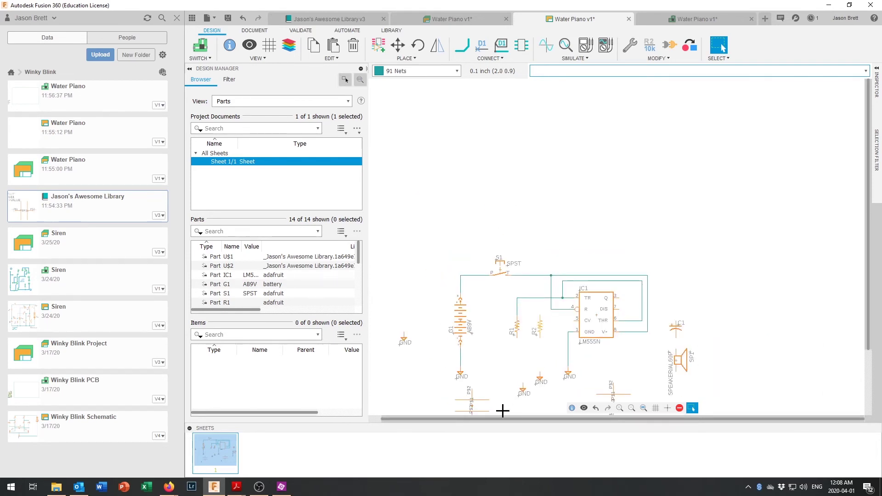
pyautogui.moveTo(473, 408); pyautogui.dragTo(545, 352)
pyautogui.press('Escape')
pyautogui.scroll(4, 545, 353)
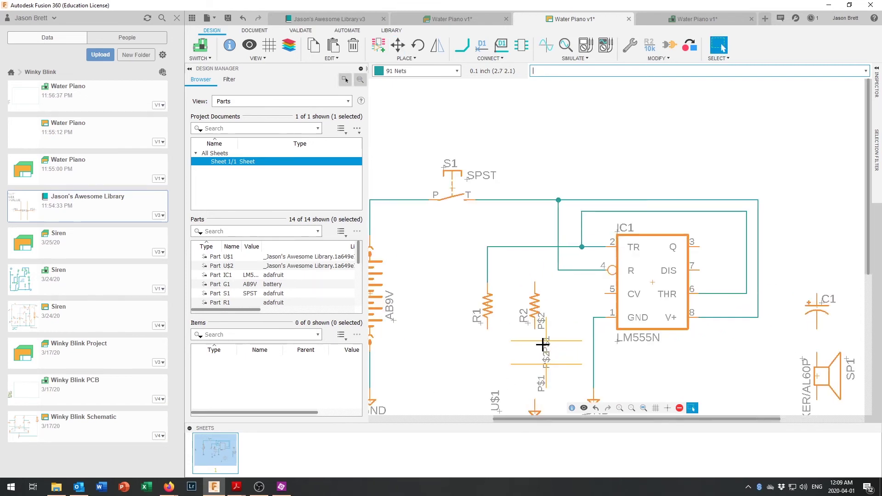
# - Move R1 back towards the battery and replace its slanted connection with a right-angle net to the TR line
pyautogui.moveTo(490, 309); pyautogui.dragTo(437, 304)
pyautogui.press('Escape')
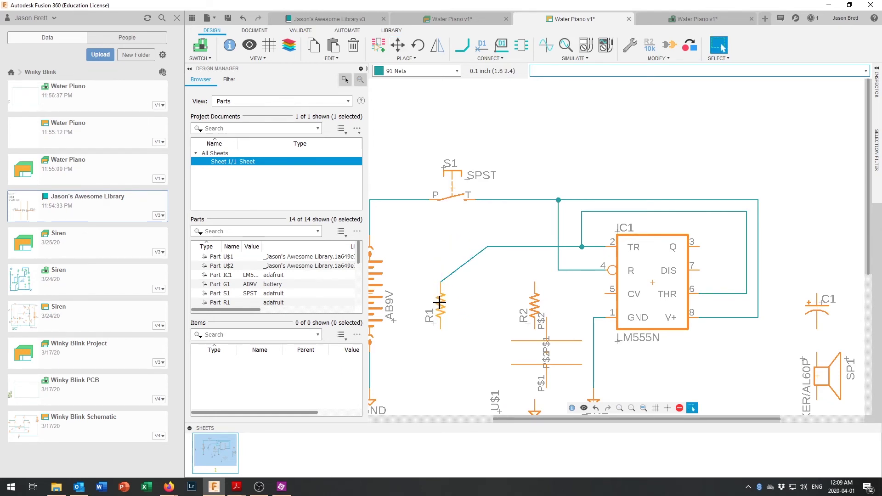
pyautogui.moveTo(463, 267)
pyautogui.mouseDown()
pyautogui.moveTo(451, 260)
pyautogui.moveTo(456, 267)
pyautogui.mouseUp()
pyautogui.press('Escape')
pyautogui.click(462, 44)
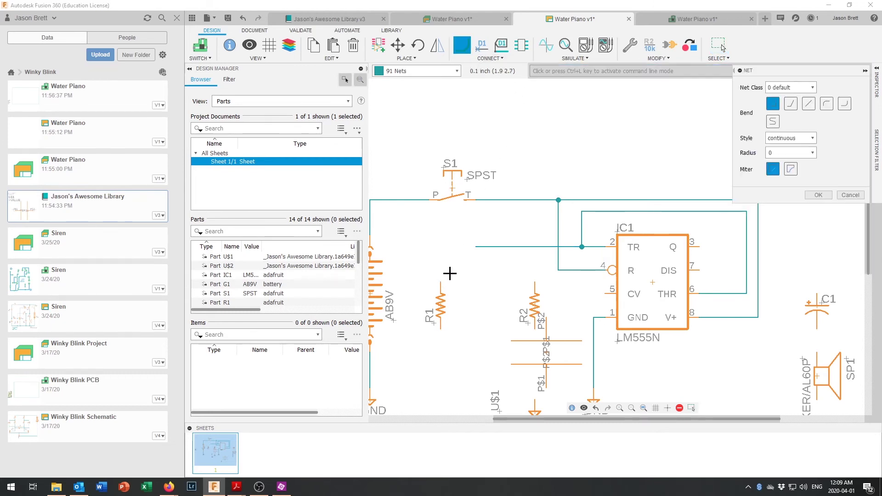
pyautogui.click(440, 285)
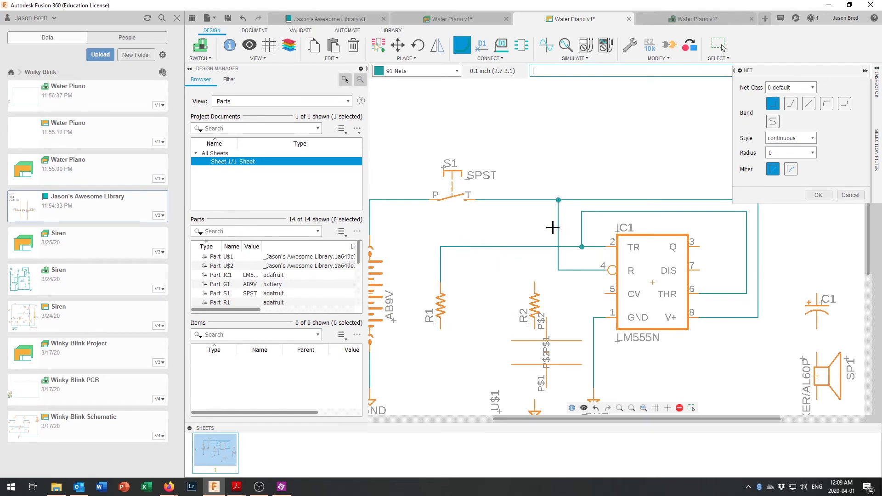
pyautogui.press('Escape')
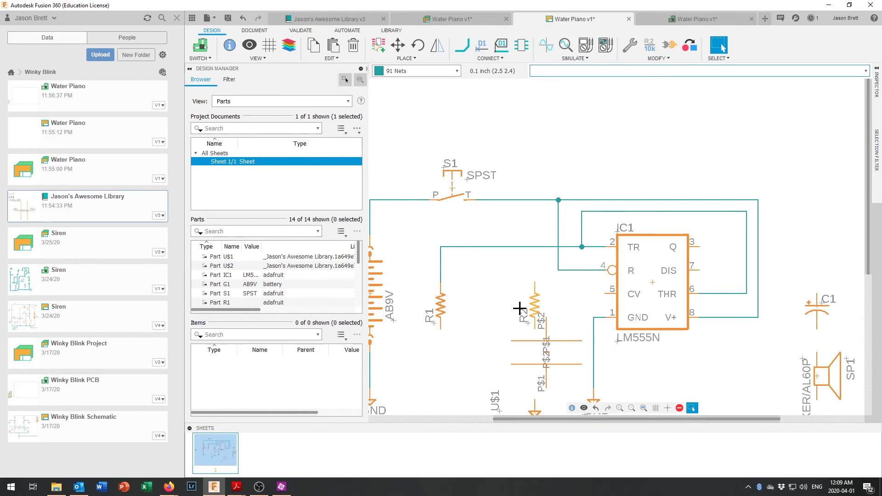
# - Move resistor R2 between R1 and part U$1, slightly lower than R1
pyautogui.moveTo(536, 307); pyautogui.dragTo(491, 313)
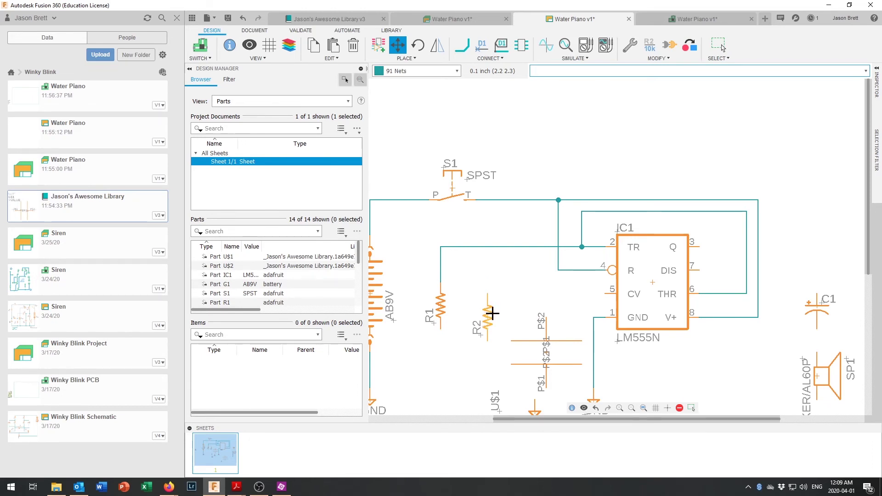
pyautogui.moveTo(493, 313); pyautogui.dragTo(492, 314)
pyautogui.scroll(-2, 555, 366)
pyautogui.moveTo(563, 389); pyautogui.dragTo(563, 327, button='middle')
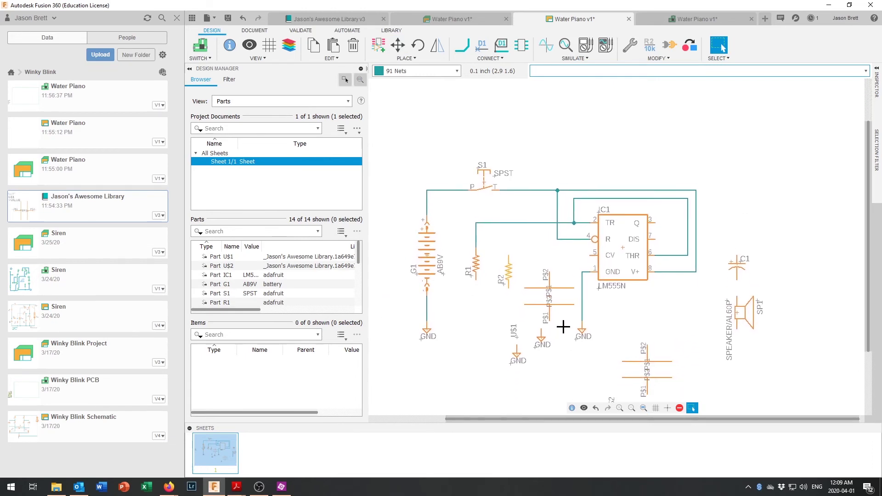
# - Align a ground symbol beneath U$1 and shift U$1 down slightly above it
pyautogui.scroll(-1, 564, 326)
pyautogui.moveTo(542, 336); pyautogui.dragTo(560, 344)
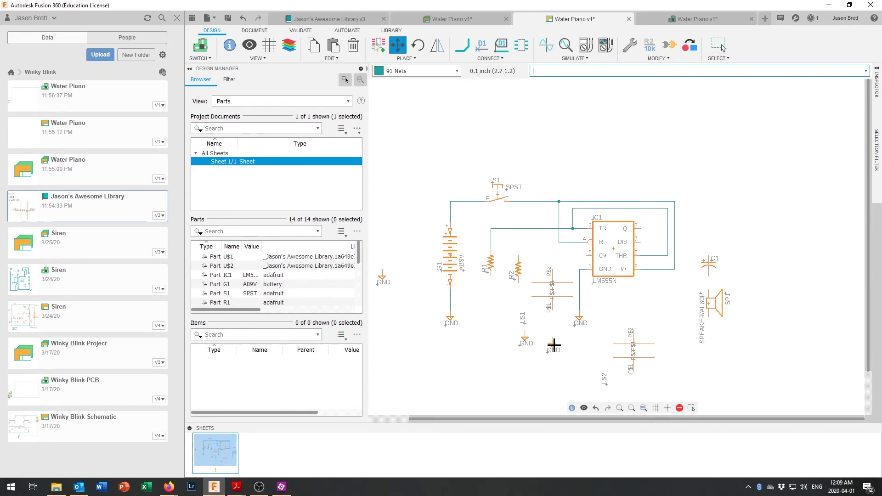
pyautogui.click(553, 291)
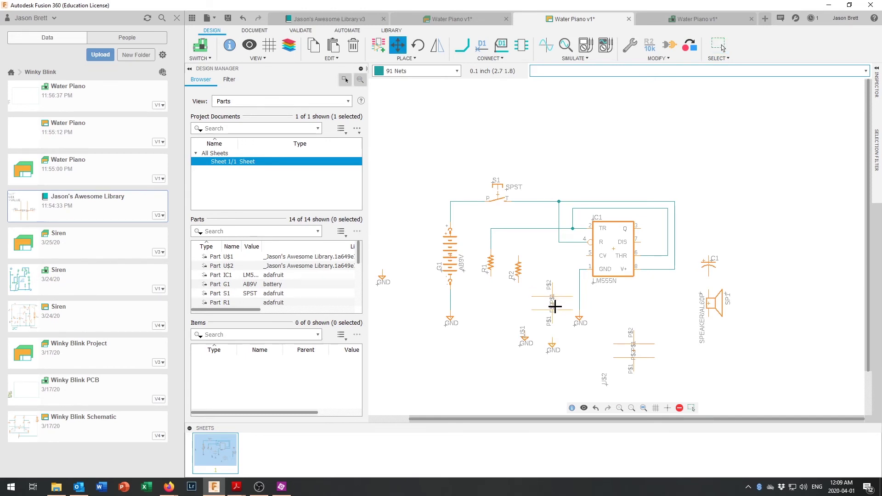
pyautogui.press('Escape')
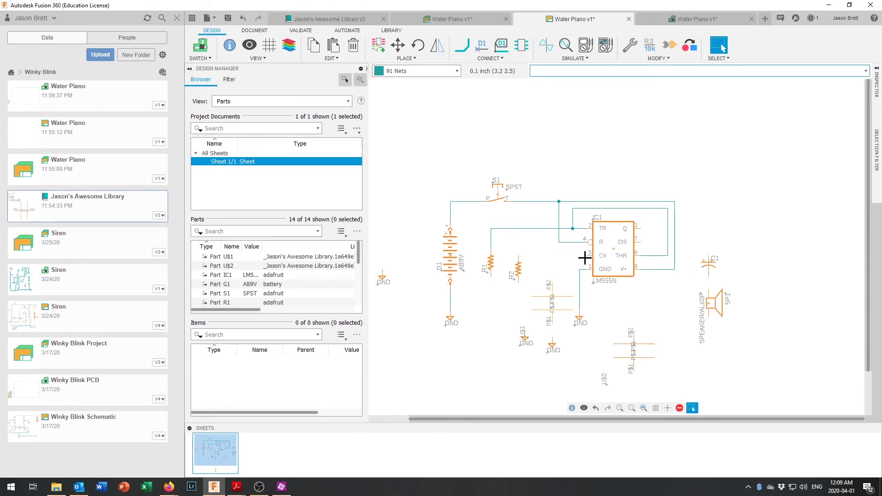
# - Wire the timer's CV pin 5 to U$1's upper pin and U$1's lower pin to the ground symbol beneath it
pyautogui.click(462, 45)
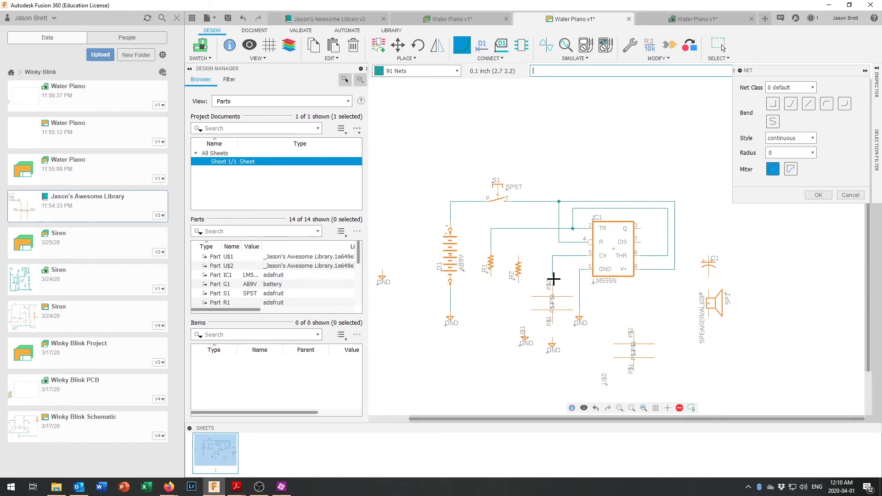
pyautogui.click(553, 284)
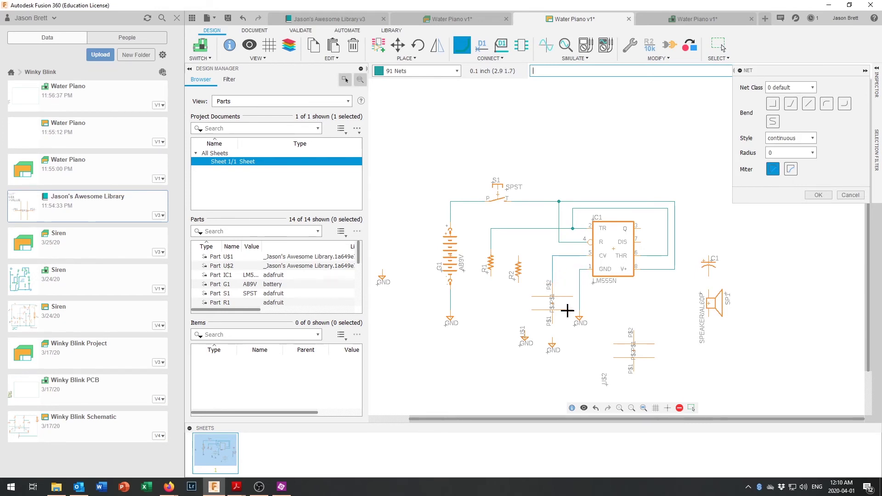
pyautogui.click(553, 343)
# - Move part U$2 from below the timer to the open area below R1
pyautogui.click(635, 352)
pyautogui.scroll(-3, 633, 353)
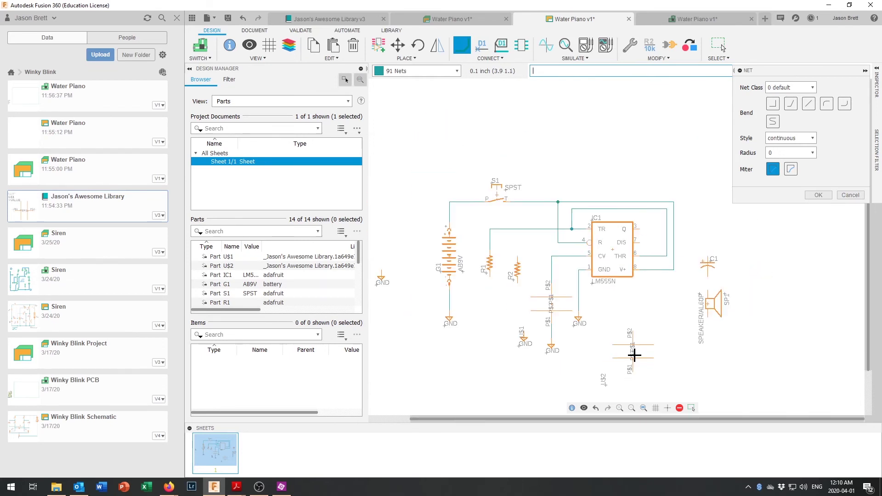
pyautogui.scroll(3, 629, 354)
pyautogui.press('Escape')
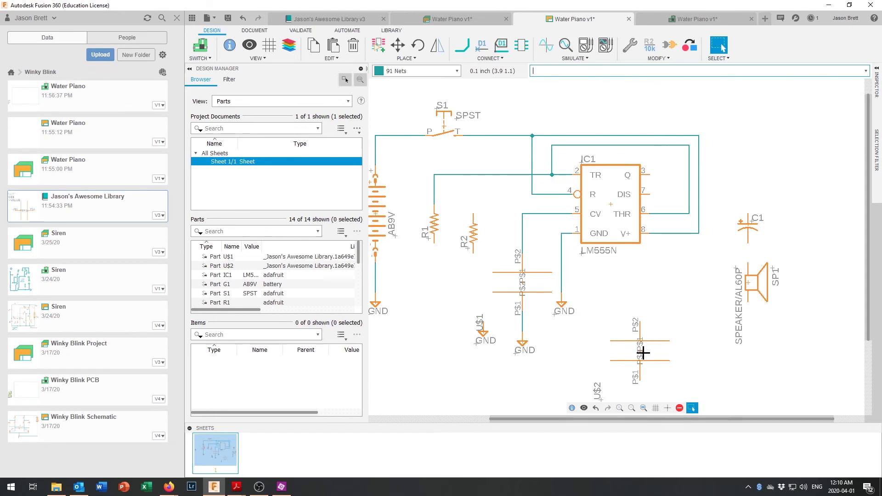
pyautogui.moveTo(631, 354); pyautogui.dragTo(419, 339)
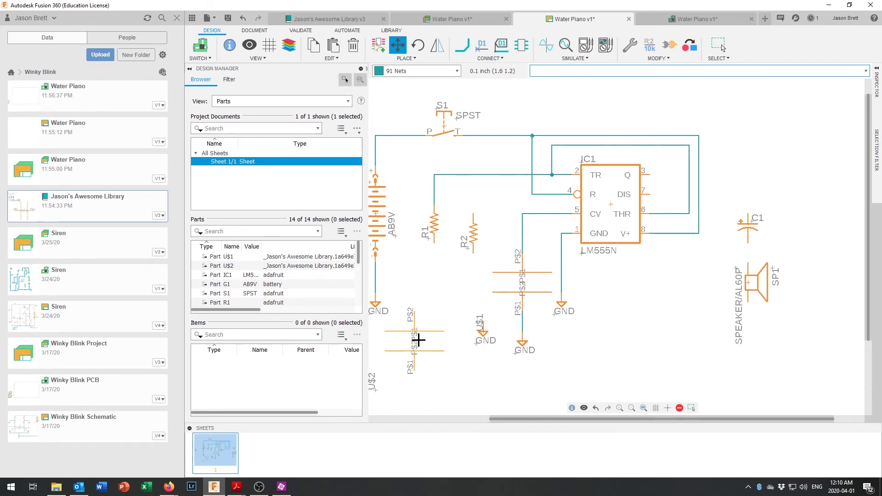
pyautogui.press('Escape')
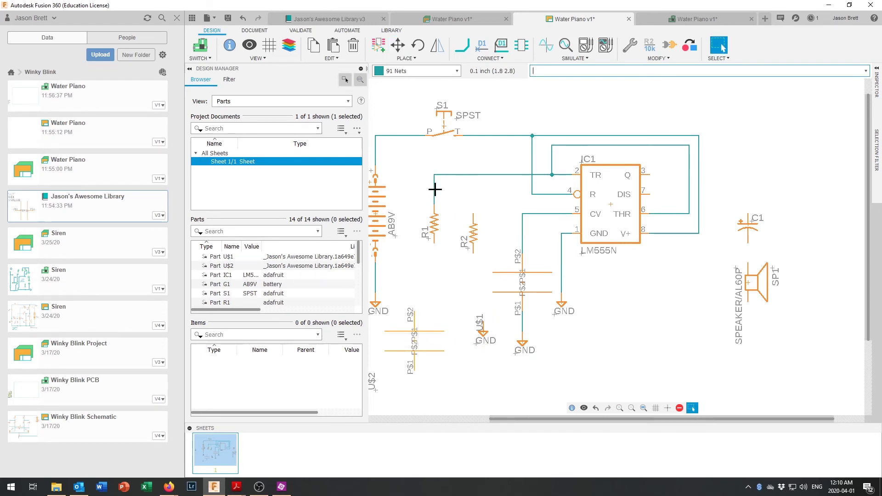
# - Wire U$2's upper pin to the net joining R1 and the timer's TR pin, and R2's upper end to the line from switch S1
pyautogui.click(462, 45)
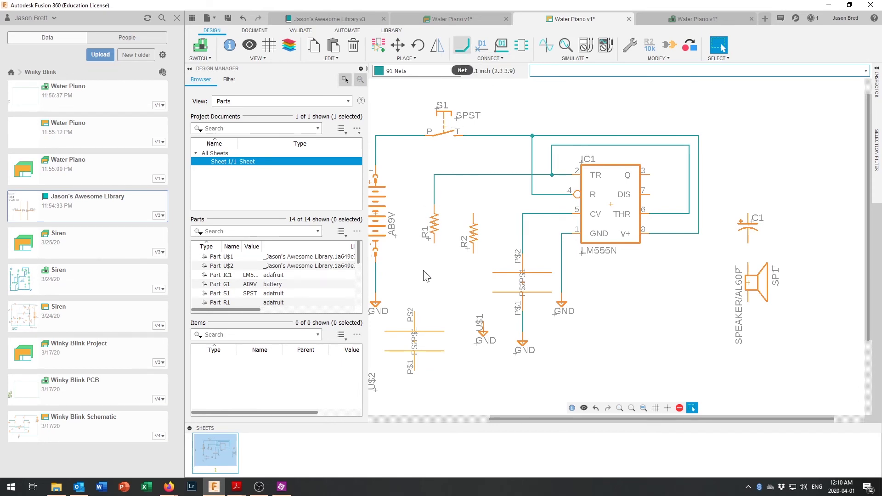
pyautogui.click(412, 314)
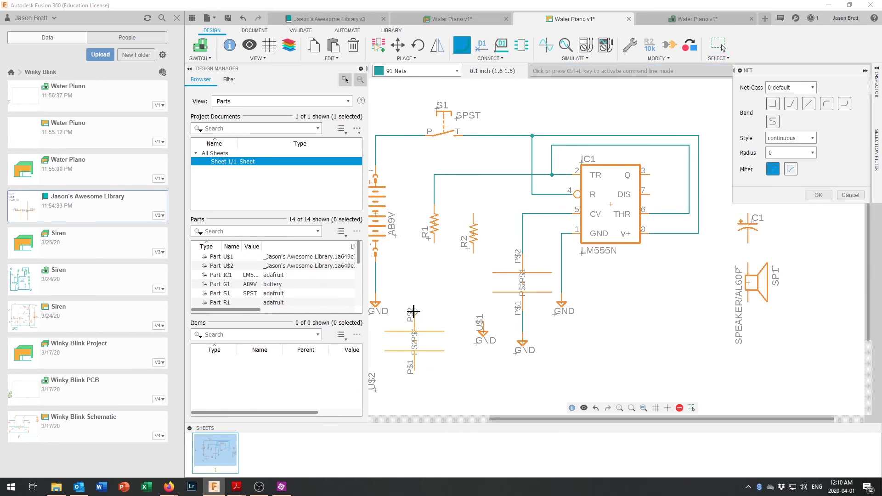
pyautogui.click(434, 175)
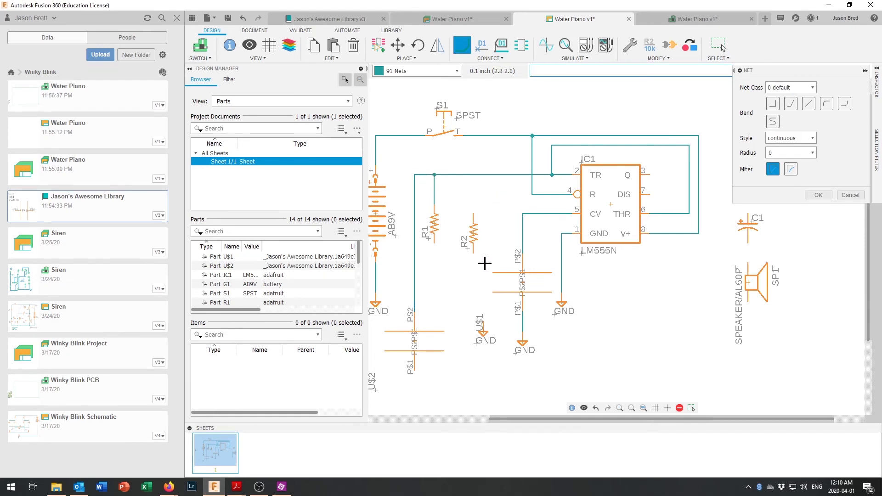
pyautogui.click(474, 214)
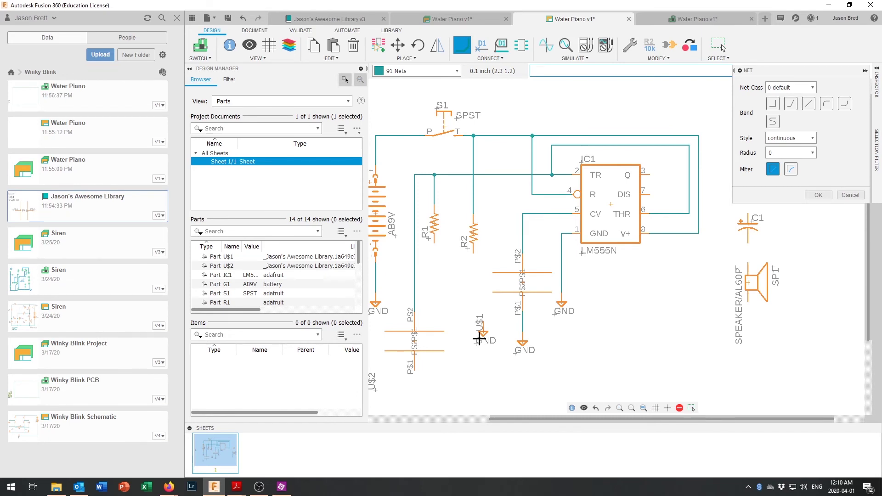
# - Move the spare ground symbol near U$1 to just beneath U$2 and wire it to U$2's lower pin
pyautogui.scroll(-1, 481, 345)
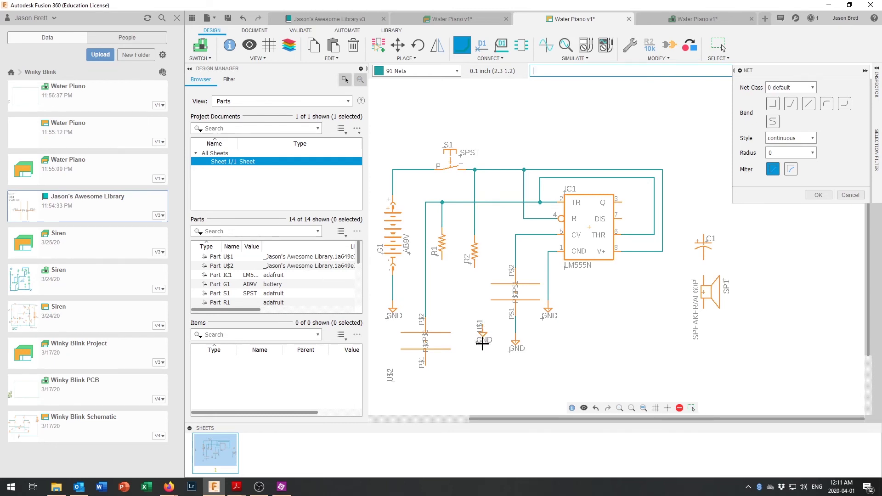
pyautogui.rightClick(483, 335)
pyautogui.press('Escape')
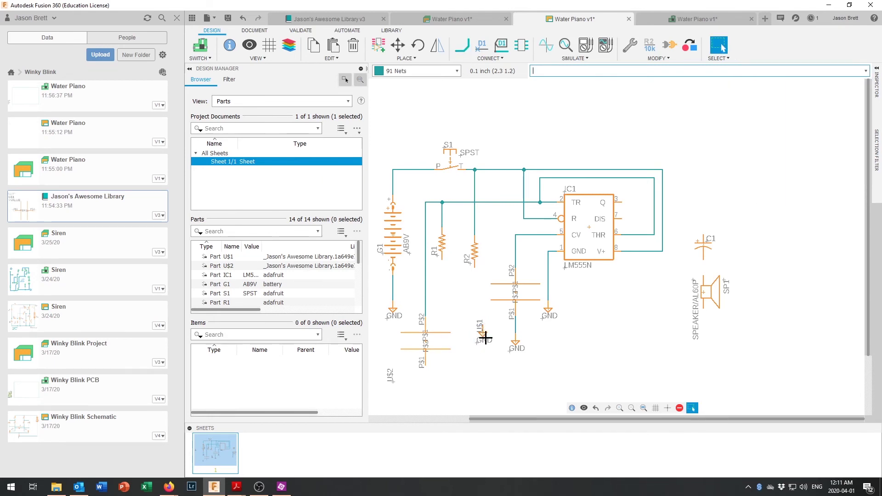
pyautogui.moveTo(483, 335); pyautogui.dragTo(425, 384)
pyautogui.click(462, 45)
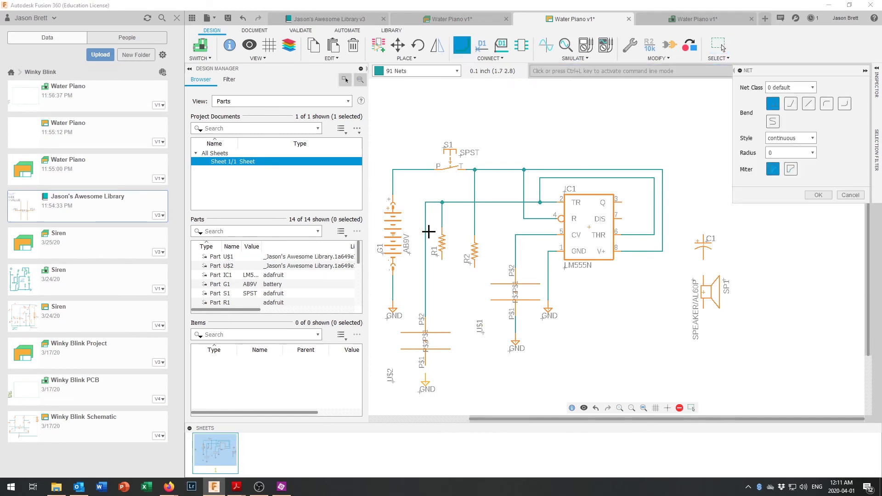
pyautogui.hotkey('ctrl', 'l')
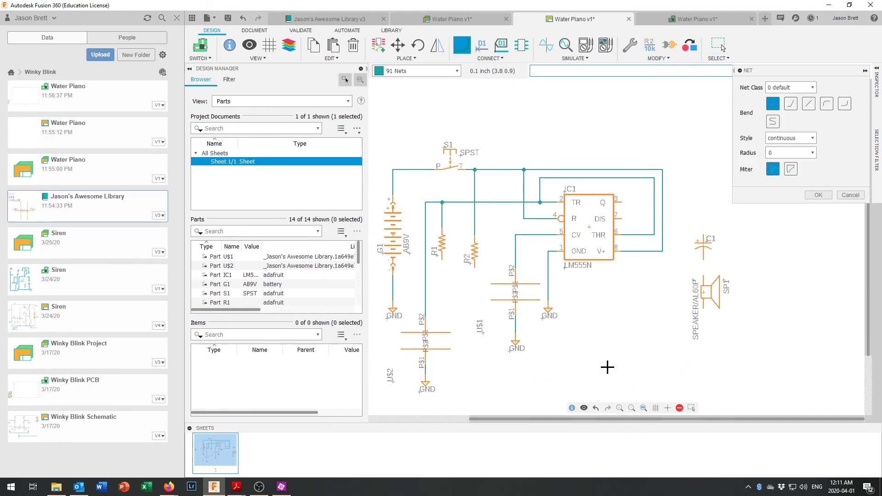
# - Move the unused ground symbol beside the battery to directly below speaker SP1
pyautogui.scroll(-2, 608, 367)
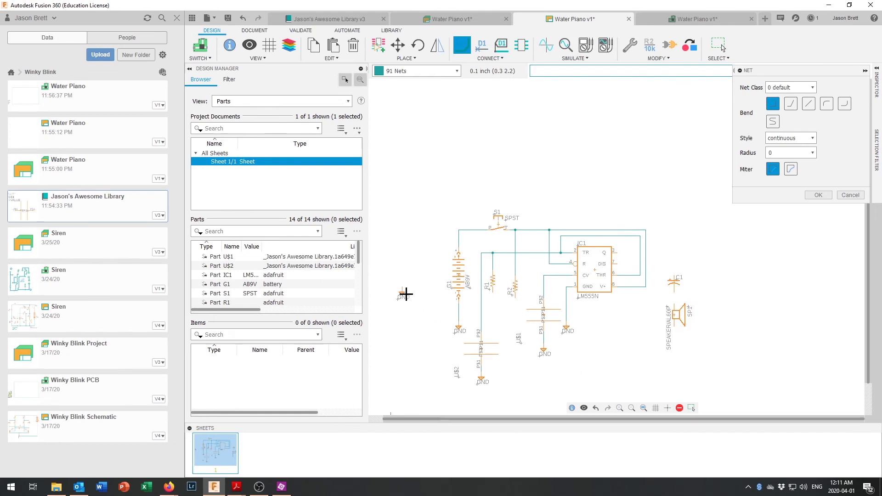
pyautogui.press('Escape')
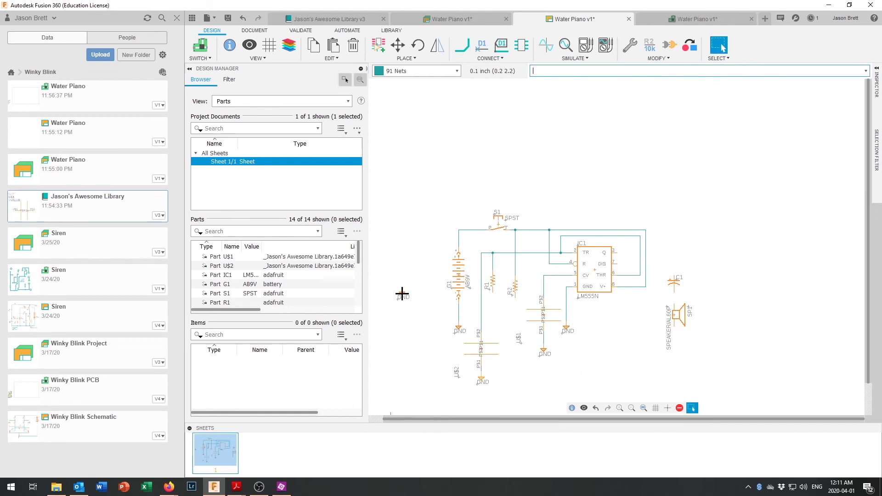
pyautogui.press('m')
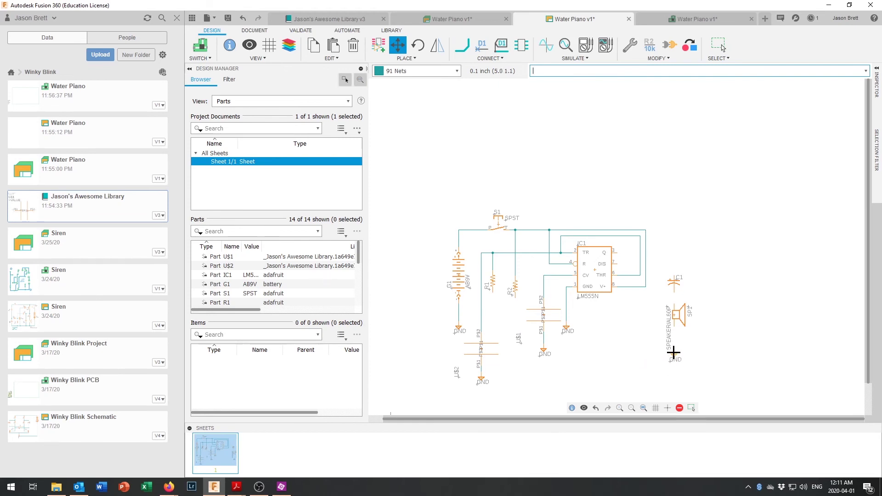
pyautogui.click(673, 347)
pyautogui.press('Escape')
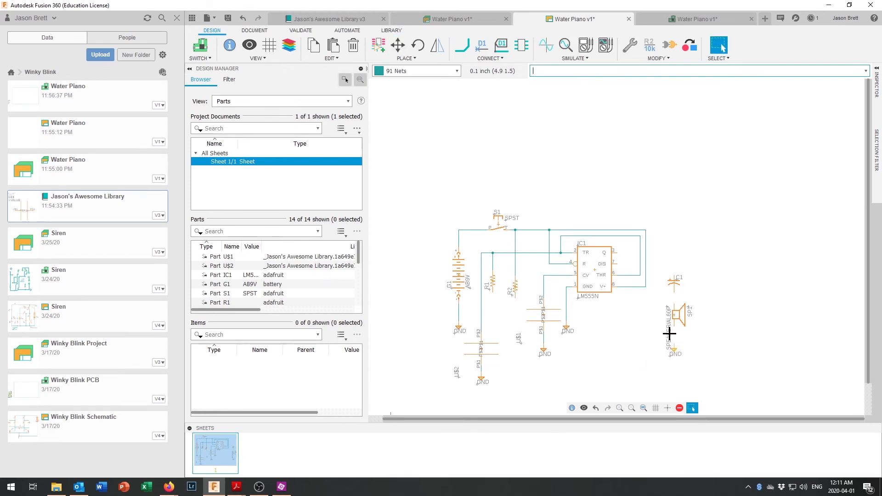
# - Wire the timer's Q pin 3 through capacitor C1 and speaker SP1 in series to the ground symbol beneath the speaker
pyautogui.scroll(-1, 669, 334)
pyautogui.scroll(3, 669, 334)
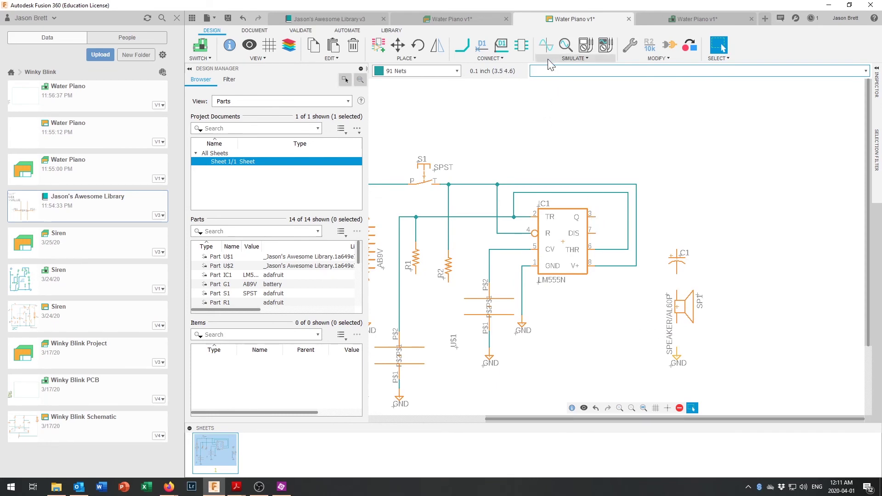
pyautogui.click(462, 45)
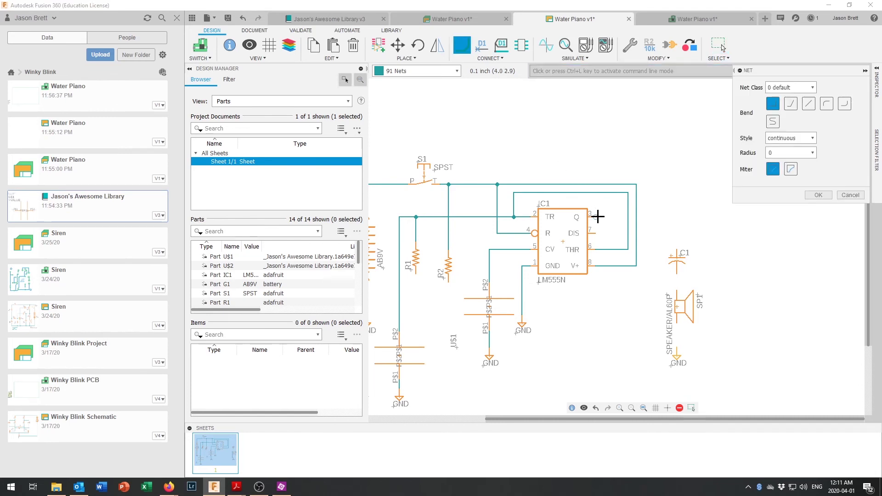
pyautogui.click(593, 217)
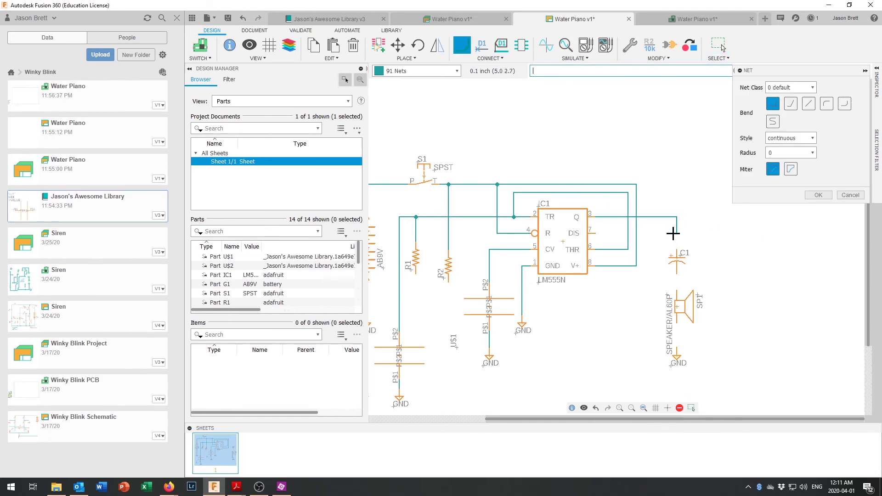
pyautogui.click(678, 277)
pyautogui.click(678, 290)
pyautogui.click(678, 322)
pyautogui.click(679, 346)
pyautogui.scroll(-3, 614, 346)
pyautogui.scroll(1, 597, 346)
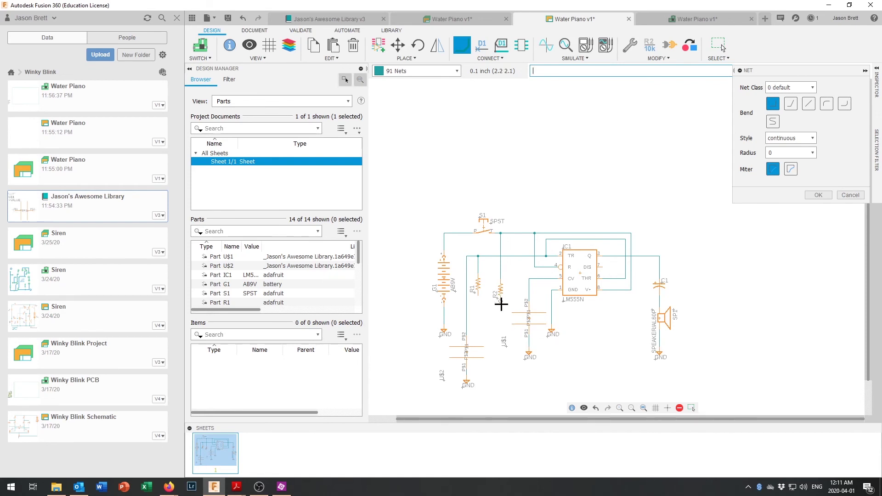
# - Search the part library for "header", compare the adafruit PINHD-1X1 variants and choose the one with the 1X1-BIGPOGO footprint for placement
pyautogui.scroll(3, 501, 305)
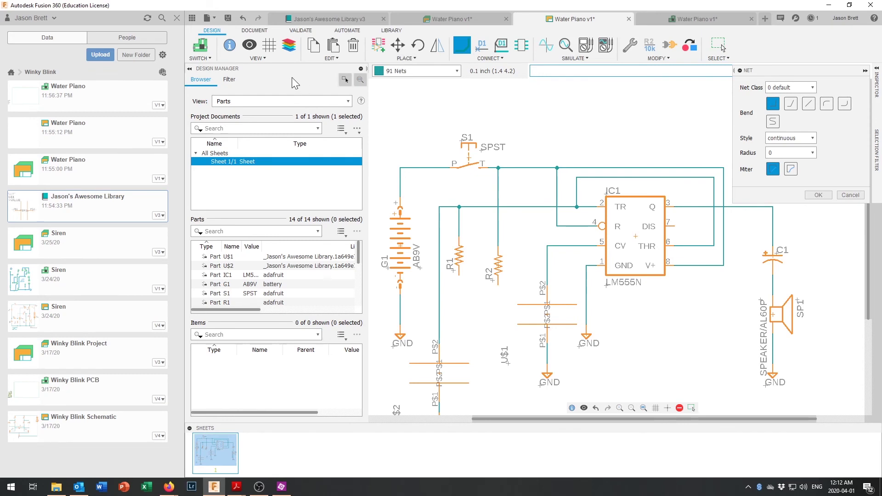
pyautogui.click(380, 46)
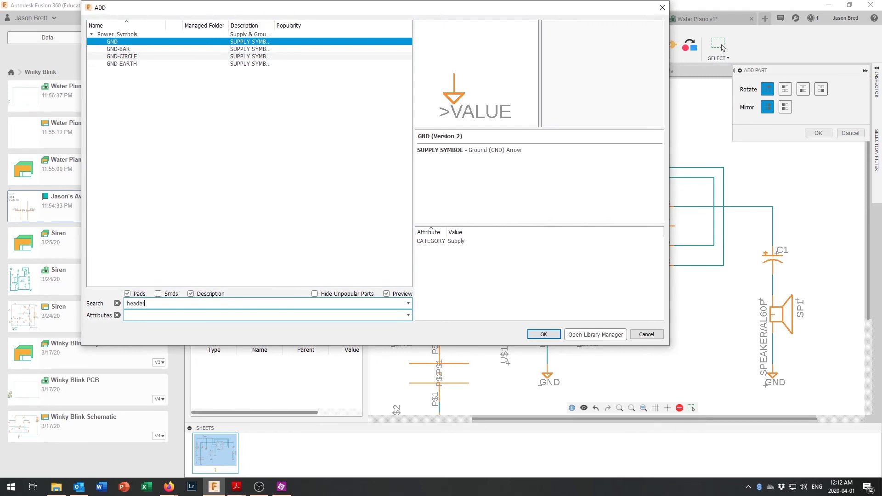
pyautogui.write('header')
pyautogui.press('Return')
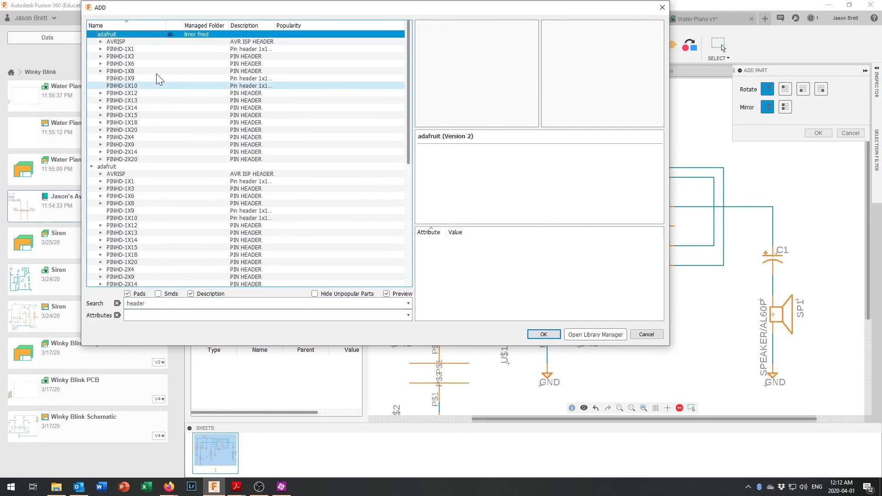
pyautogui.click(124, 51)
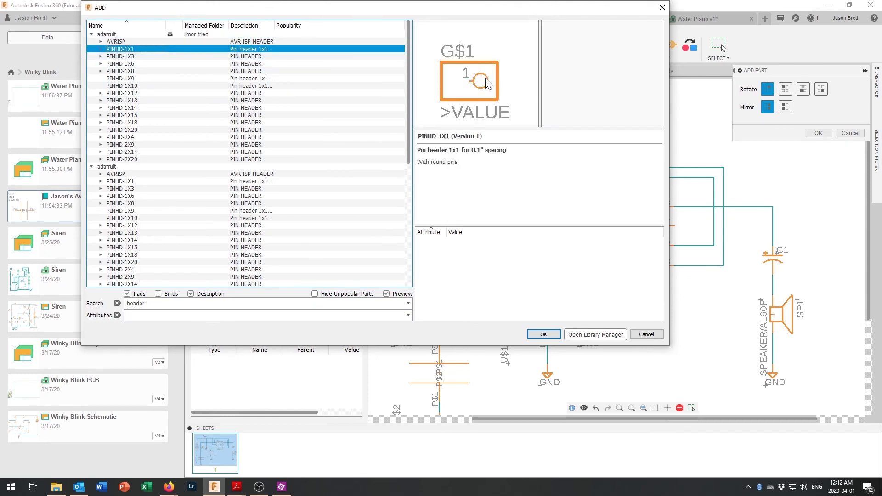
pyautogui.click(101, 49)
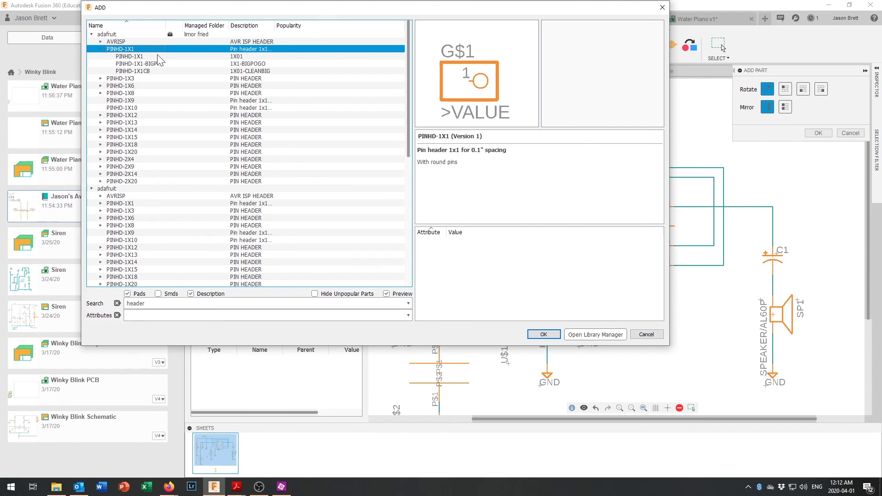
pyautogui.click(123, 56)
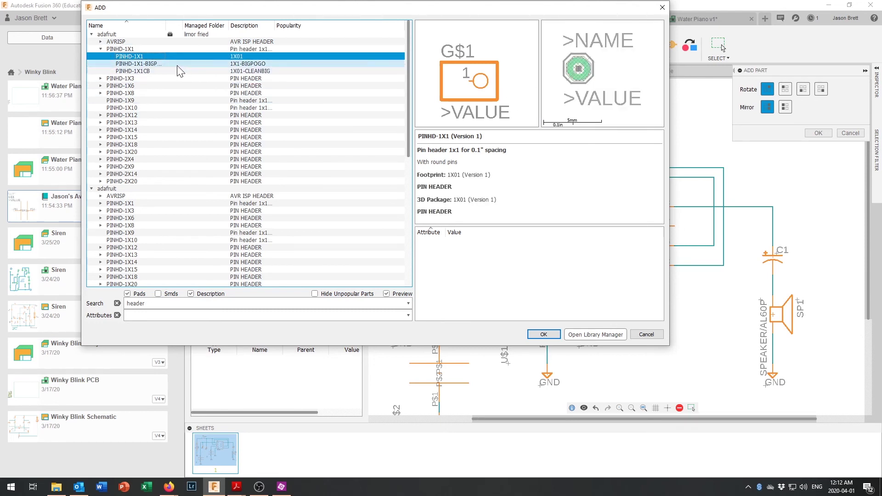
pyautogui.click(157, 63)
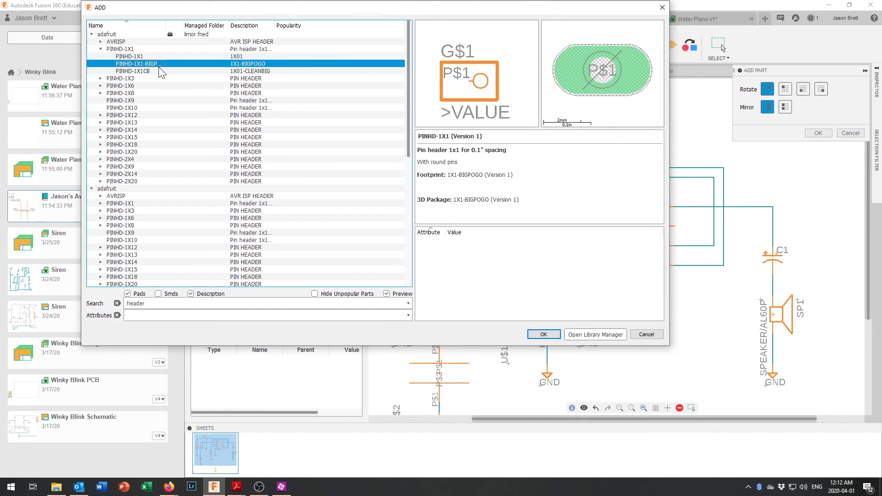
pyautogui.click(158, 70)
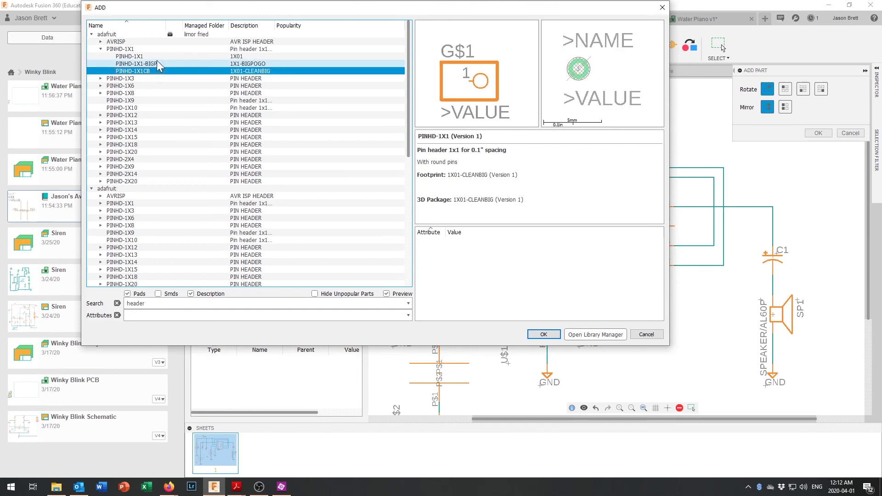
pyautogui.click(157, 63)
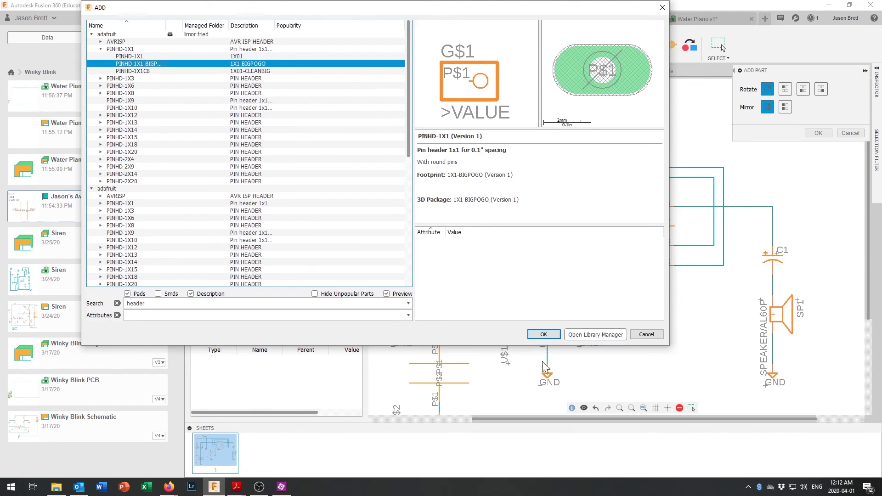
pyautogui.click(544, 335)
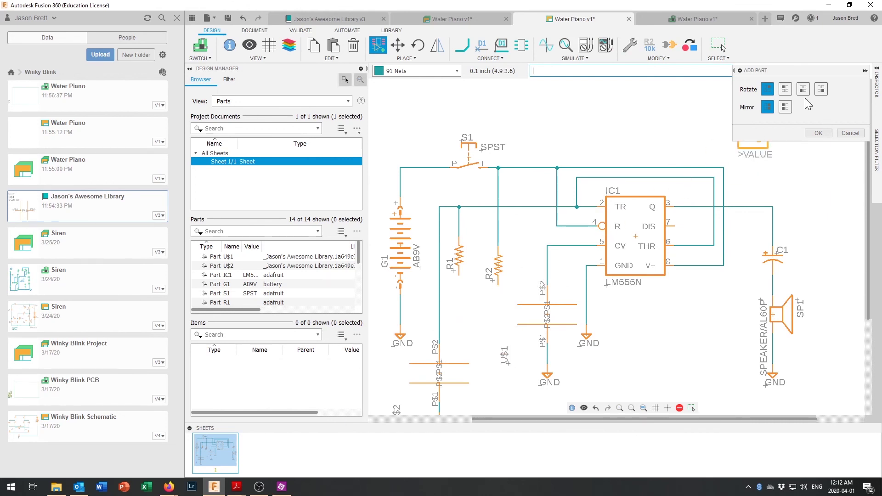
# - Place two PINHD-1X1 headers directly below R1 and R2, rotated upright with the pin circle at the lower end, and finish adding parts
pyautogui.click(786, 90)
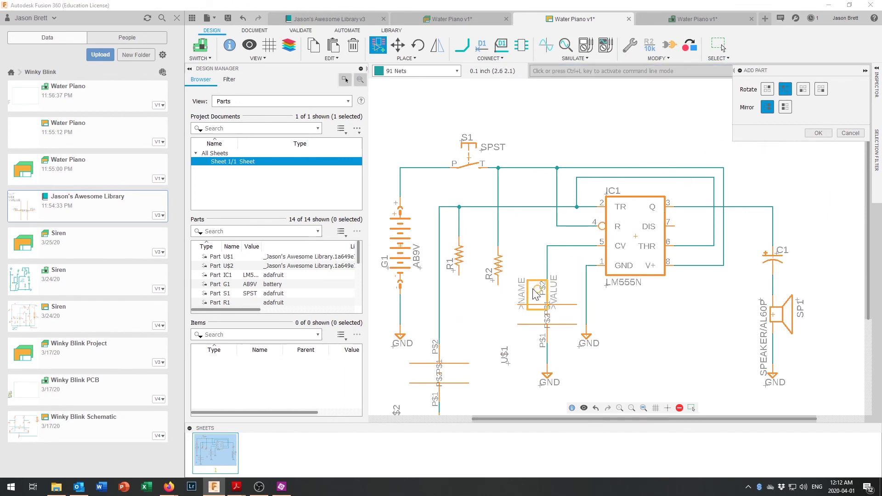
pyautogui.click(821, 89)
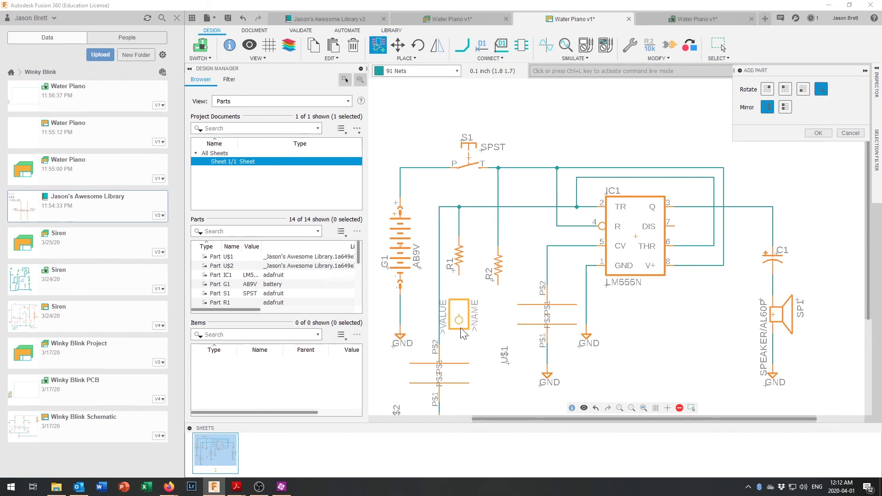
pyautogui.click(464, 333)
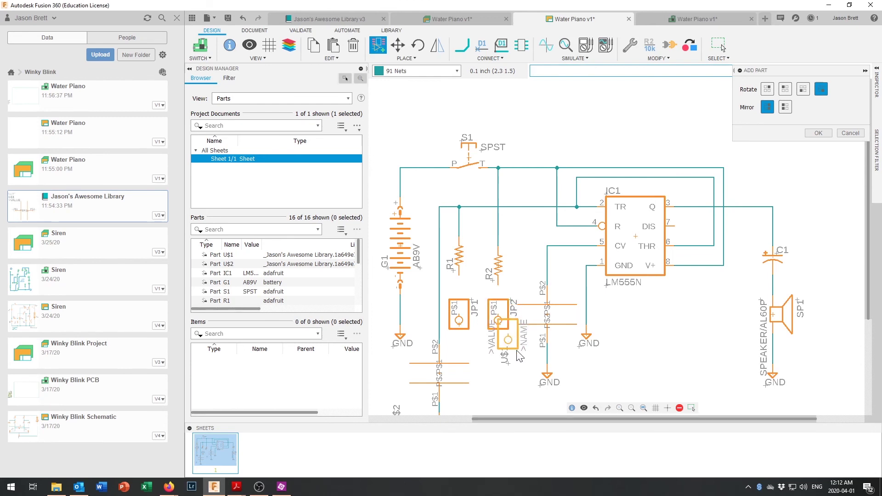
pyautogui.press('Escape')
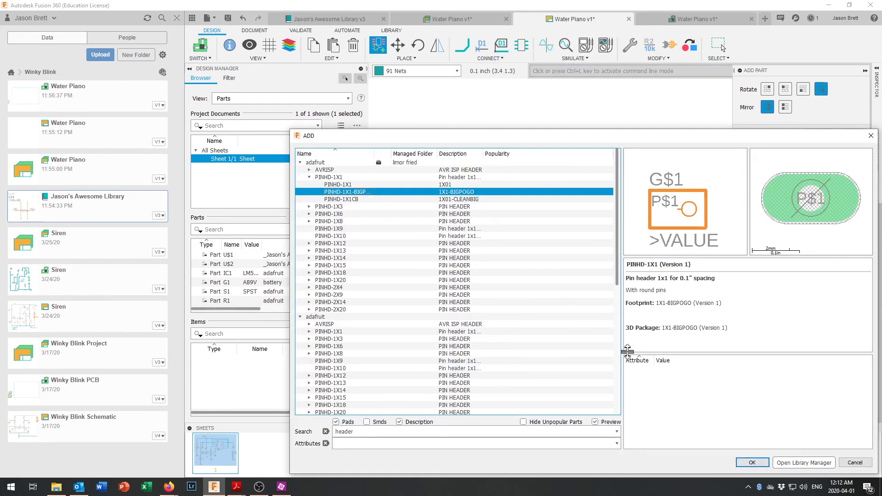
pyautogui.click(752, 462)
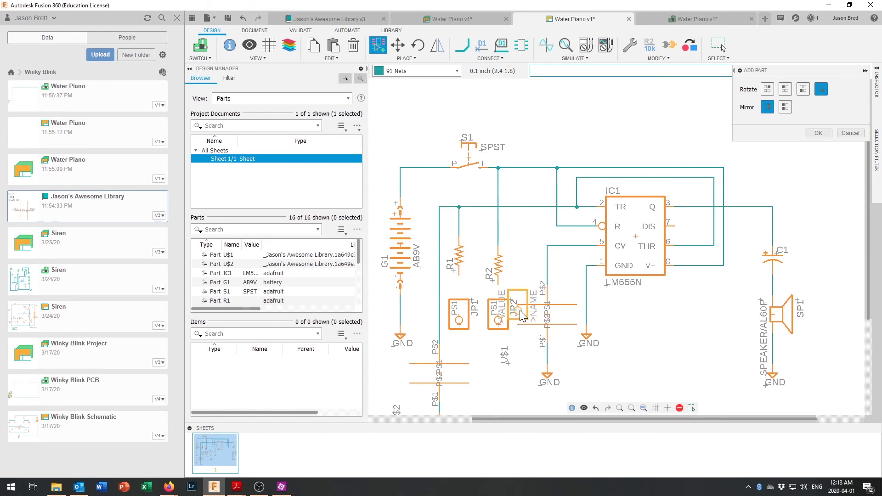
pyautogui.press('Escape')
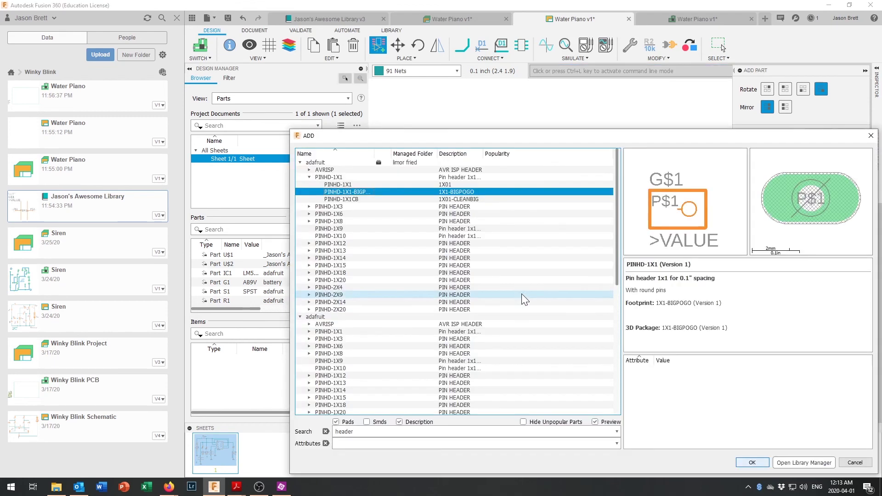
pyautogui.click(853, 464)
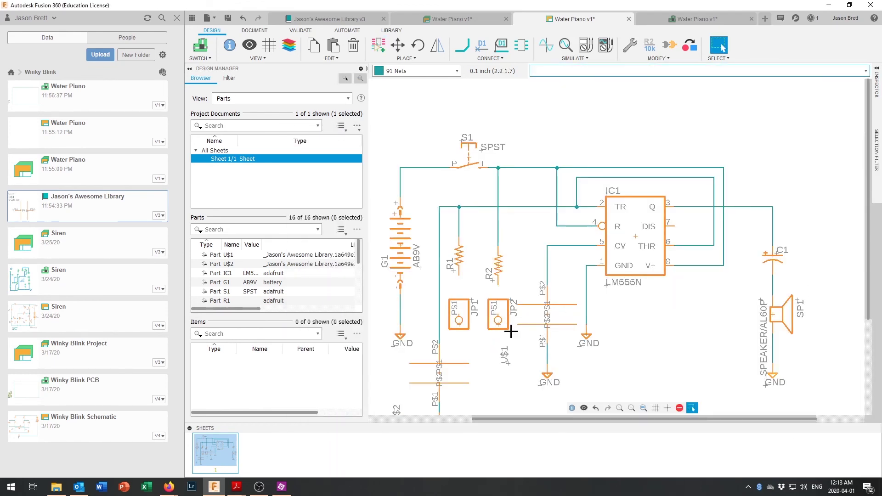
pyautogui.scroll(1, 545, 331)
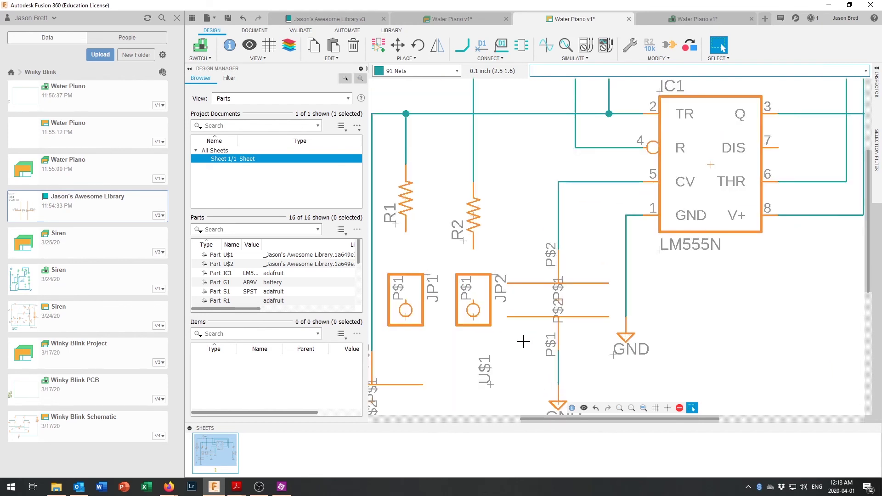
pyautogui.scroll(1, 509, 340)
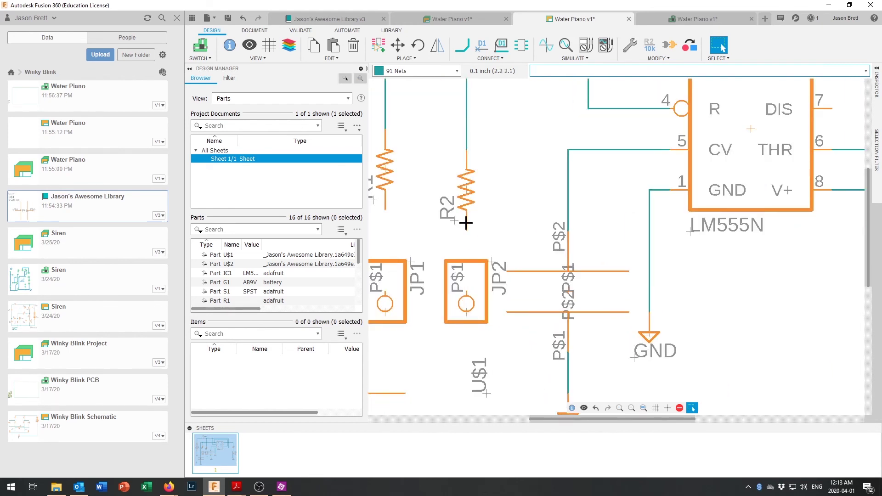
# - Wire R2's lower end to header JP2's pin and R1's lower end to header JP1's pin with nets
pyautogui.click(462, 45)
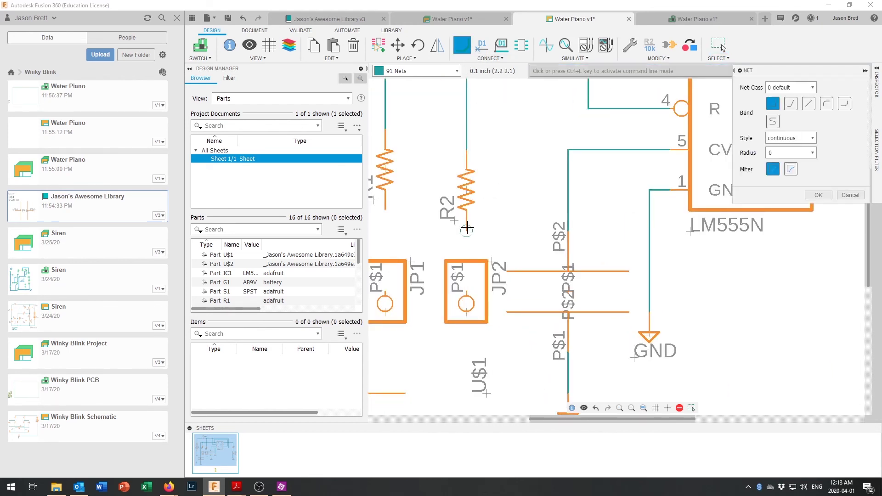
pyautogui.click(466, 229)
pyautogui.click(467, 301)
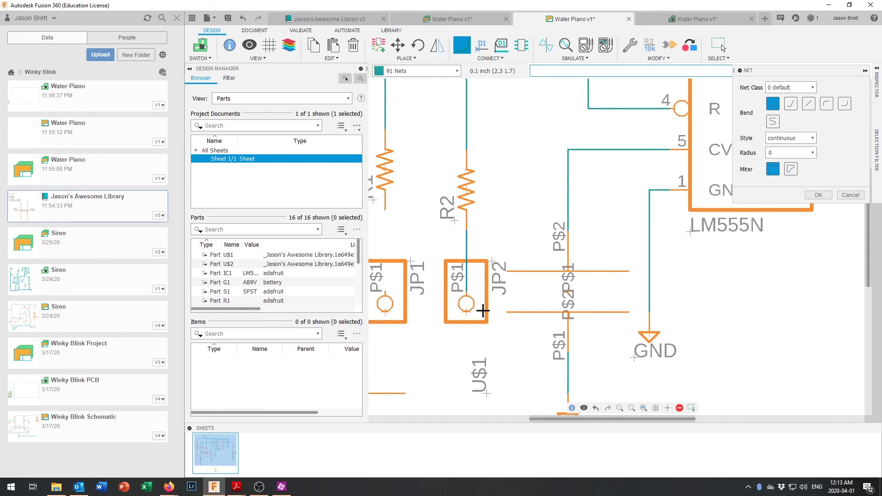
pyautogui.scroll(3, 449, 327)
pyautogui.scroll(-5, 451, 306)
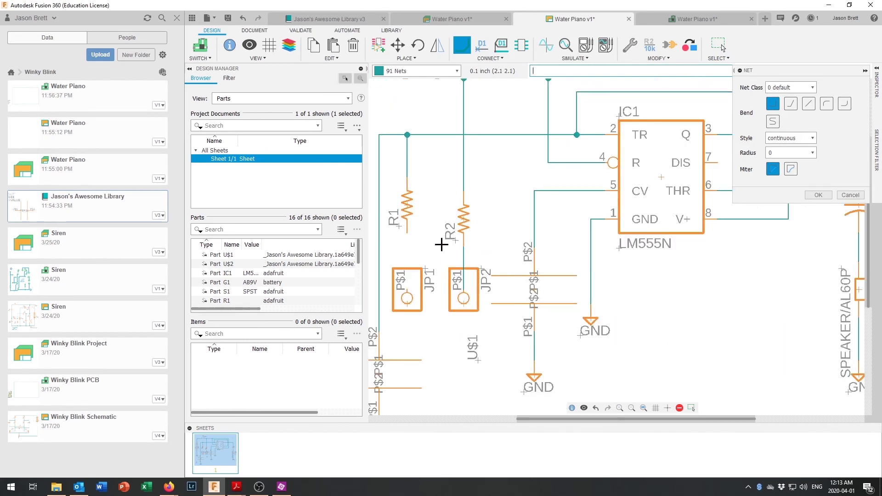
pyautogui.scroll(-2, 443, 246)
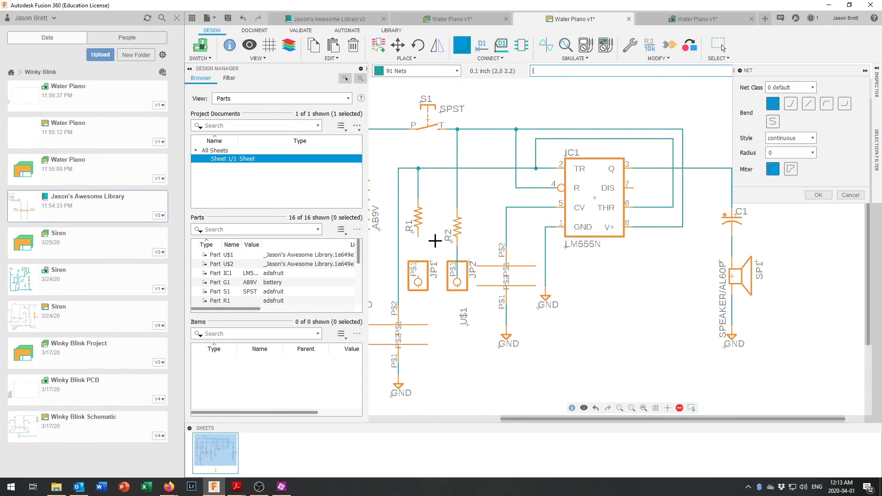
pyautogui.click(418, 233)
pyautogui.click(419, 275)
pyautogui.scroll(3, 542, 343)
pyautogui.scroll(-5, 543, 316)
pyautogui.moveTo(560, 312); pyautogui.dragTo(608, 291, button='middle')
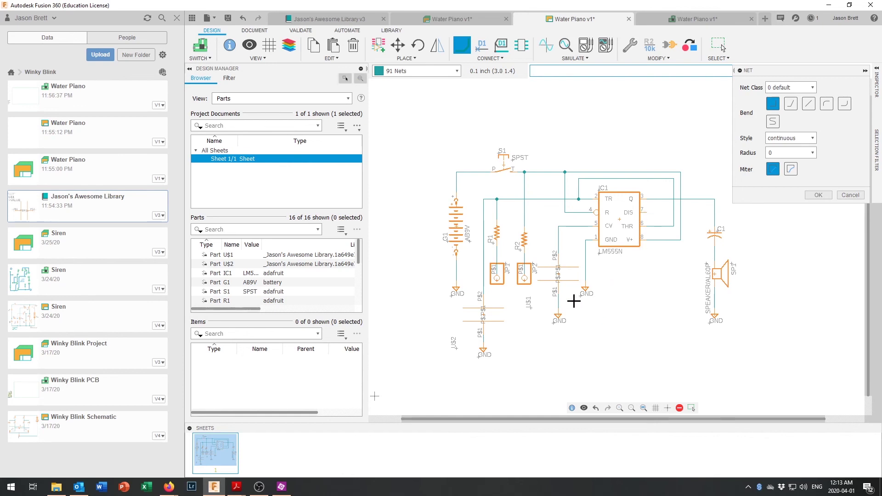
pyautogui.click(558, 330)
pyautogui.press('Escape')
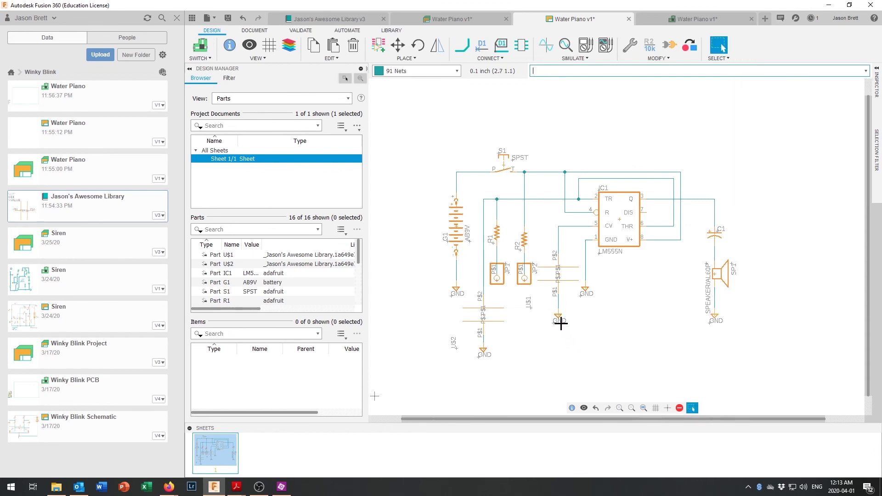
# - Lower the ground symbol beneath capacitor U$1 and the capacitor itself so both line up with U$2 and its ground
pyautogui.moveTo(559, 319); pyautogui.dragTo(560, 347)
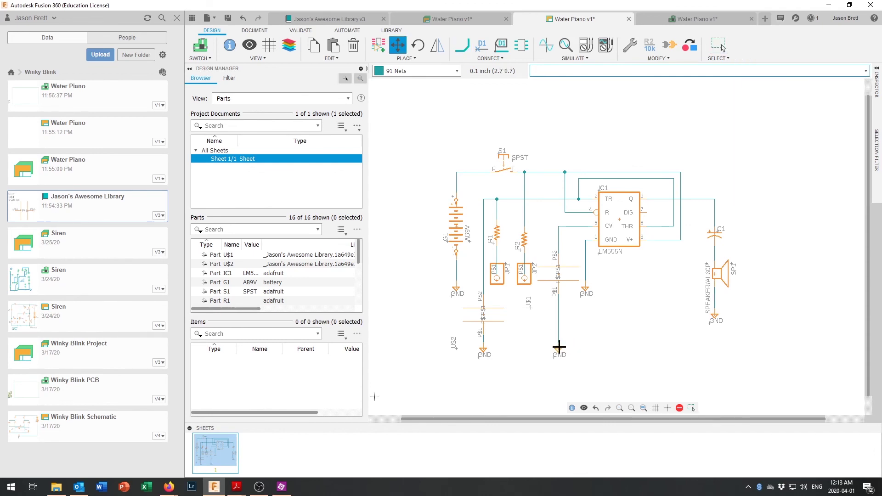
pyautogui.press('Escape')
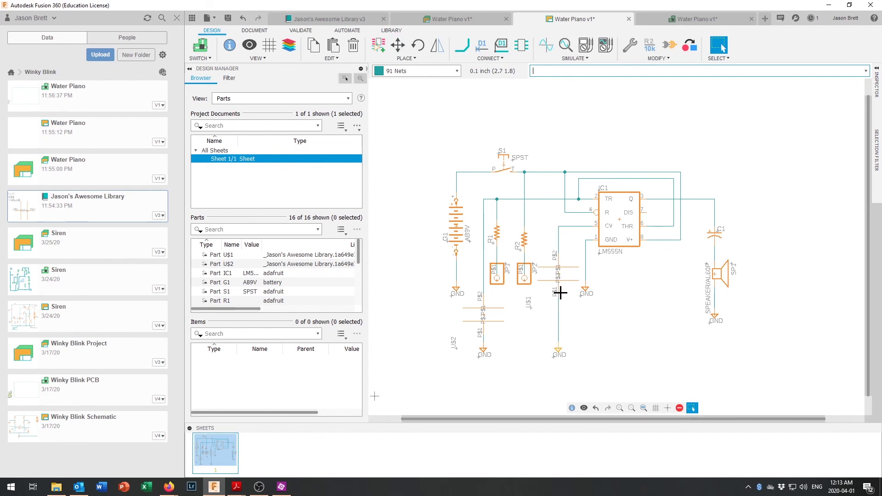
pyautogui.moveTo(559, 276); pyautogui.dragTo(554, 315)
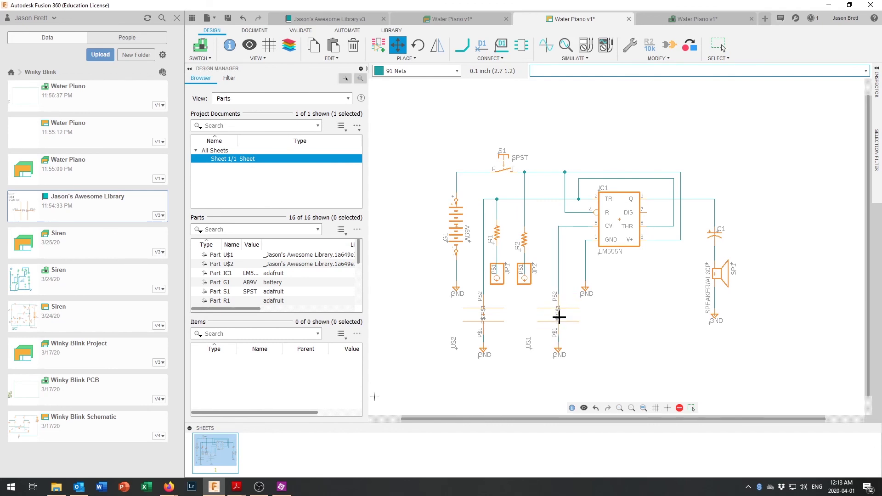
# - Run a net from the timer's DIS pin 7 around beneath the chip to the junction between R2 and JP2
pyautogui.scroll(2, 596, 328)
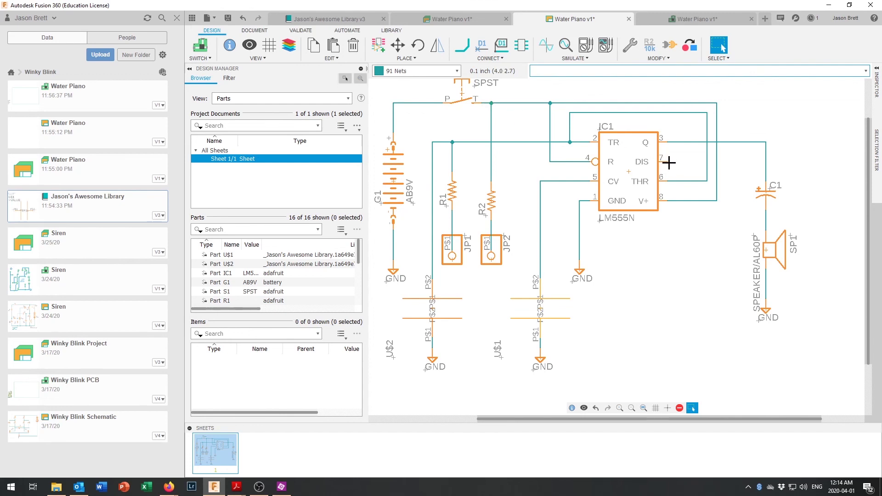
pyautogui.click(462, 45)
pyautogui.click(670, 161)
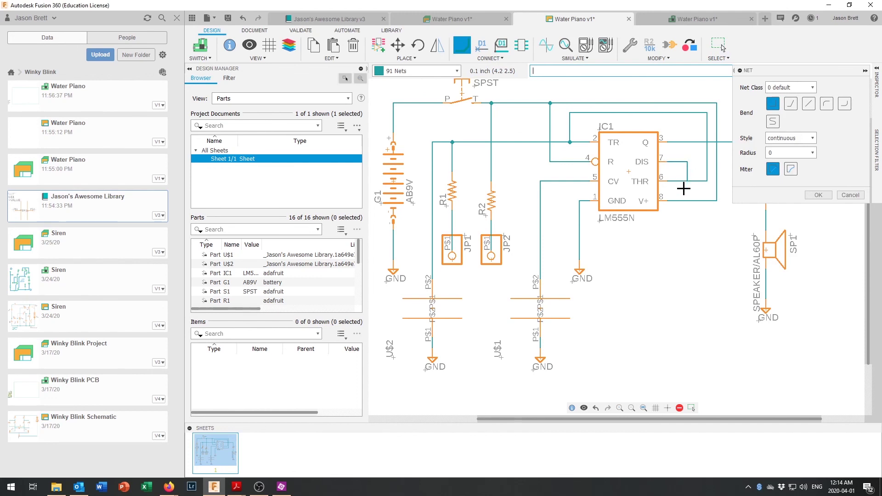
pyautogui.click(678, 231)
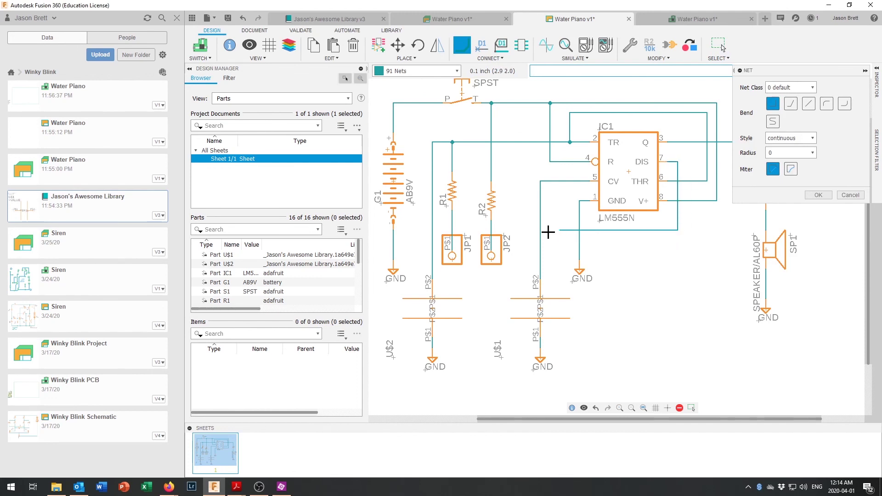
pyautogui.click(492, 230)
pyautogui.scroll(-2, 581, 295)
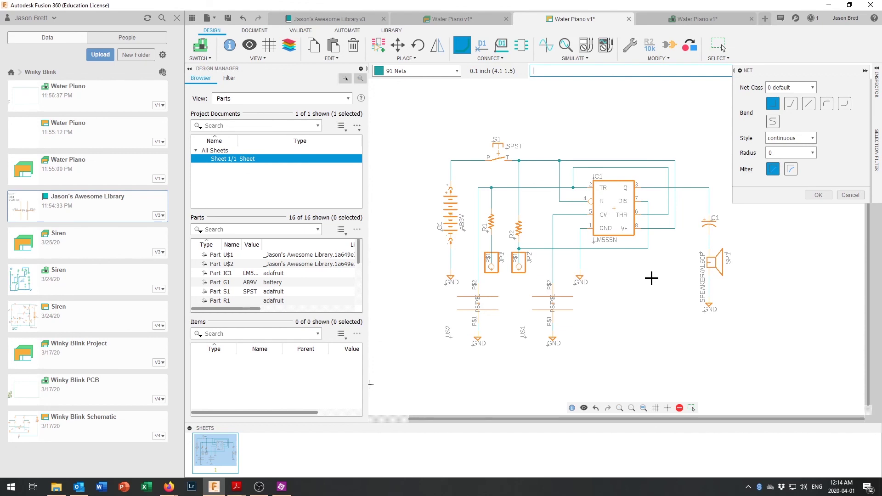
pyautogui.click(817, 196)
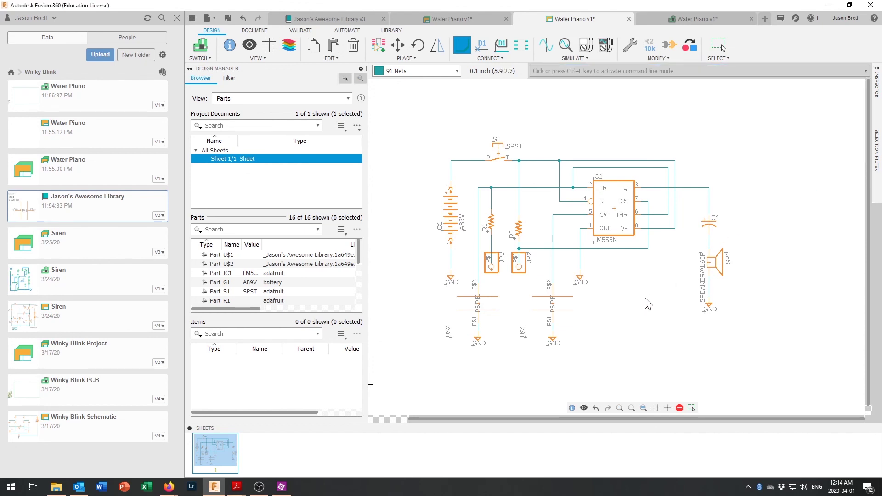
# - Turn the battery's G1 and AB9V labels horizontal and stack them beside the battery, on the side away from R1
pyautogui.scroll(2, 579, 258)
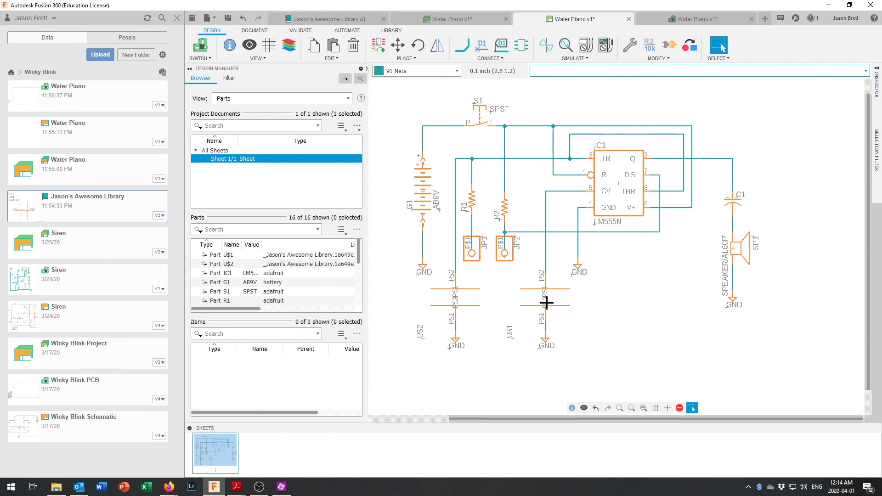
pyautogui.scroll(2, 408, 213)
pyautogui.moveTo(407, 210); pyautogui.dragTo(393, 188)
pyautogui.rightClick(393, 189)
pyautogui.click(401, 200)
pyautogui.click(445, 213)
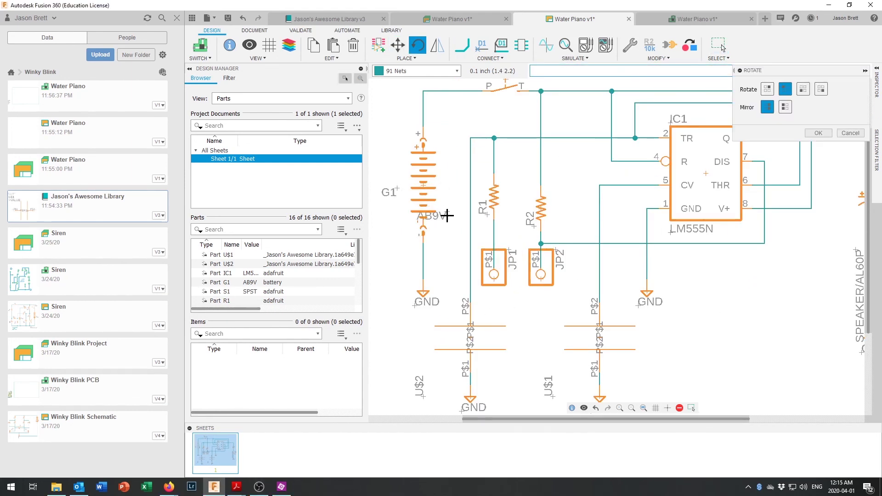
pyautogui.rightClick(450, 211)
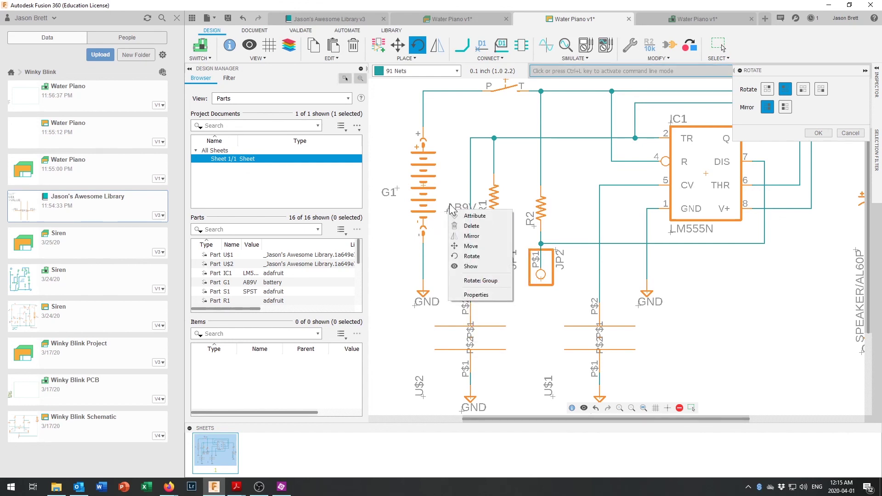
pyautogui.click(471, 246)
pyautogui.click(378, 209)
# - Turn the R1 and R2 name labels horizontal and place each beside the upper part of its resistor
pyautogui.click(487, 215)
pyautogui.click(487, 215)
pyautogui.click(488, 215)
pyautogui.press('Escape')
pyautogui.moveTo(490, 216); pyautogui.dragTo(511, 191)
pyautogui.rightClick(569, 189)
pyautogui.moveTo(536, 225); pyautogui.dragTo(547, 192)
pyautogui.click(592, 236)
pyautogui.click(569, 190)
pyautogui.click(569, 190)
pyautogui.press('Escape')
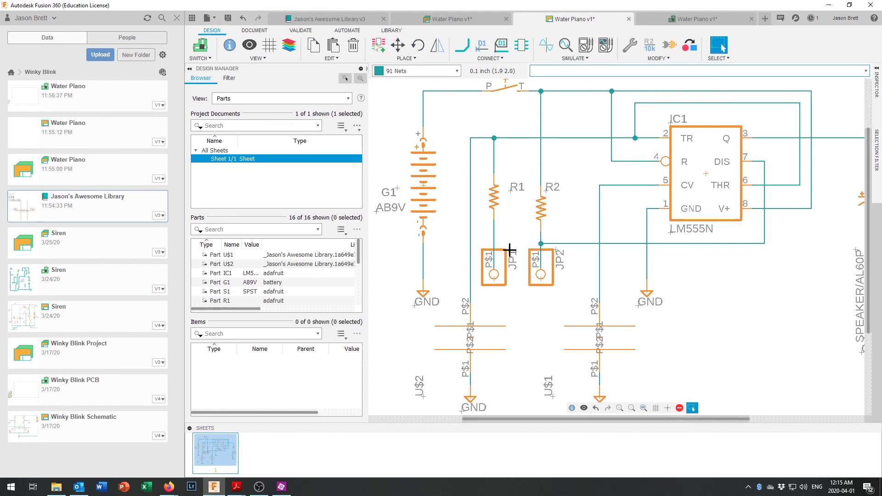
# - Turn the JP1 and JP2 name labels horizontal and place each directly beneath its header
pyautogui.rightClick(511, 251)
pyautogui.click(534, 297)
pyautogui.press('Escape')
pyautogui.rightClick(556, 251)
pyautogui.click(579, 298)
pyautogui.press('Escape')
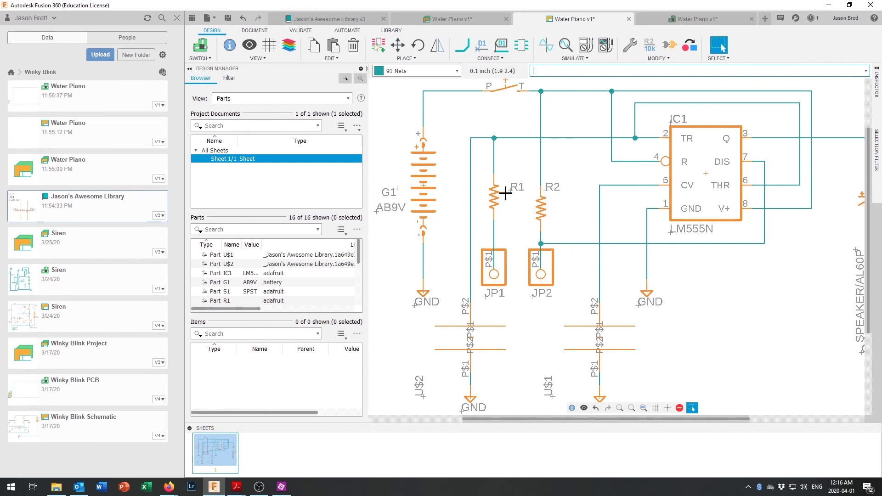
# - Set R1's value to 300K and rotate the value label to horizontal
pyautogui.rightClick(495, 197)
pyautogui.click(510, 364)
pyautogui.click(434, 226)
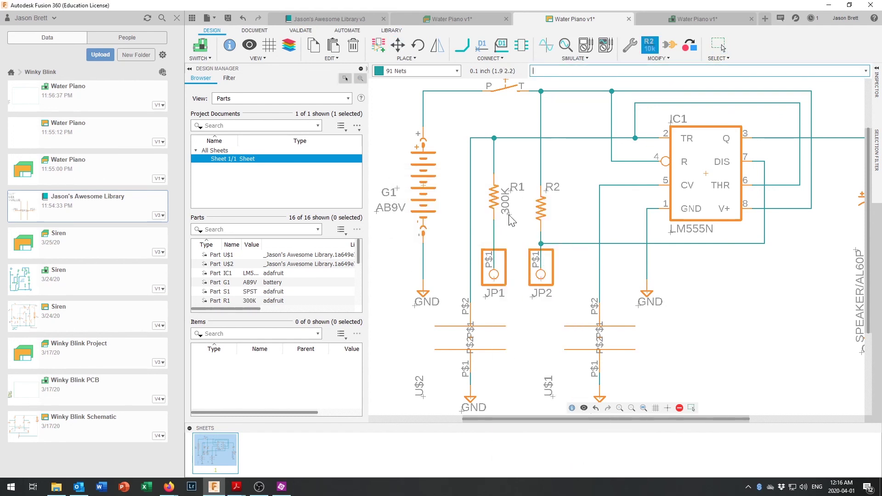
pyautogui.press('Escape')
pyautogui.rightClick(510, 215)
pyautogui.click(533, 262)
pyautogui.press('Escape')
# - Shift R2 and header JP2 slightly away from R1 and place the 300K label beside R1, under its name
pyautogui.moveTo(511, 217); pyautogui.dragTo(556, 213)
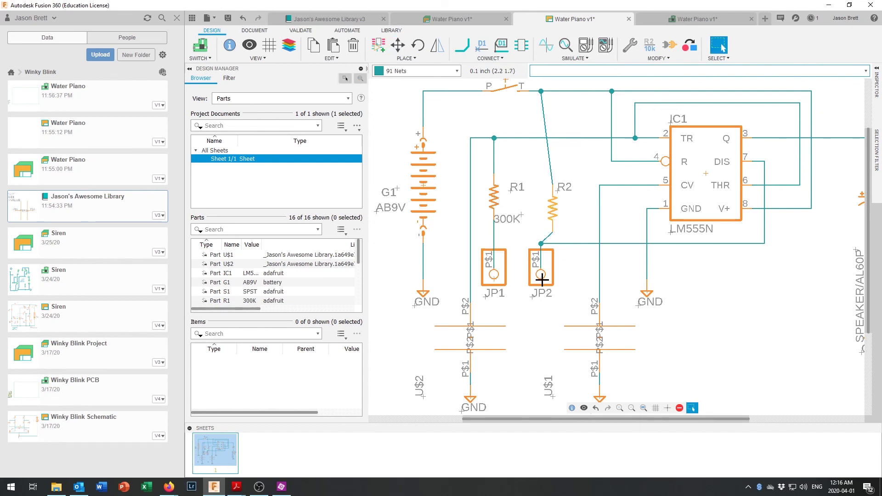
pyautogui.moveTo(541, 279); pyautogui.dragTo(554, 279)
pyautogui.moveTo(557, 207); pyautogui.dragTo(515, 198)
# - Set R2's value to 10K and place the value label horizontally beside the resistor, under its name
pyautogui.rightClick(555, 203)
pyautogui.click(578, 360)
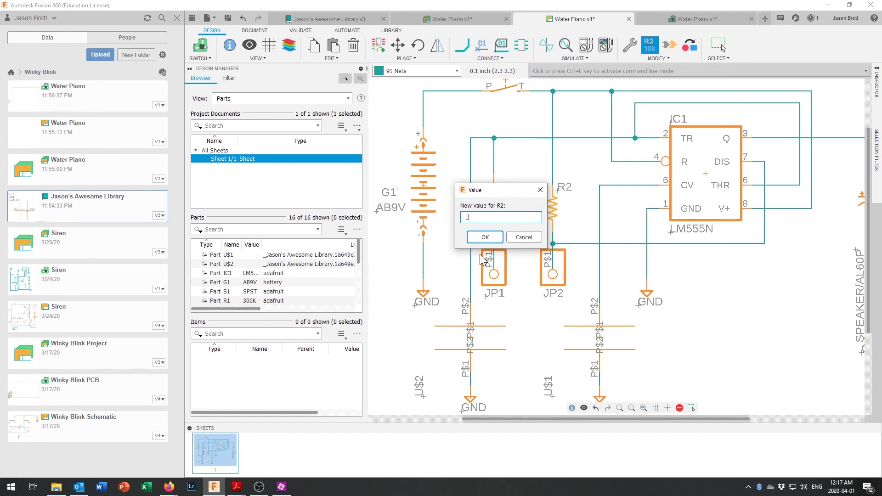
pyautogui.write('10K')
pyautogui.click(491, 238)
pyautogui.rightClick(569, 225)
pyautogui.click(585, 273)
pyautogui.moveTo(573, 232); pyautogui.dragTo(584, 207)
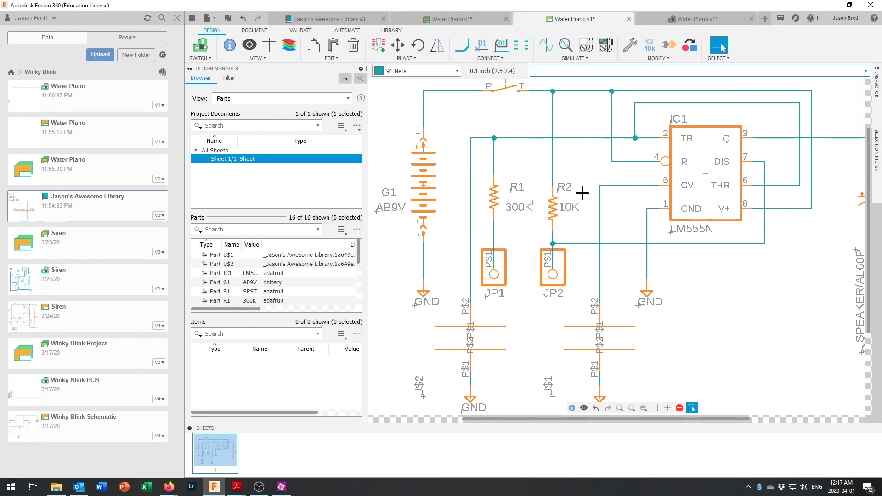
# - Set the value of capacitor U$2 to 680p
pyautogui.rightClick(469, 339)
pyautogui.click(497, 334)
pyautogui.write('680p')
pyautogui.press('Return')
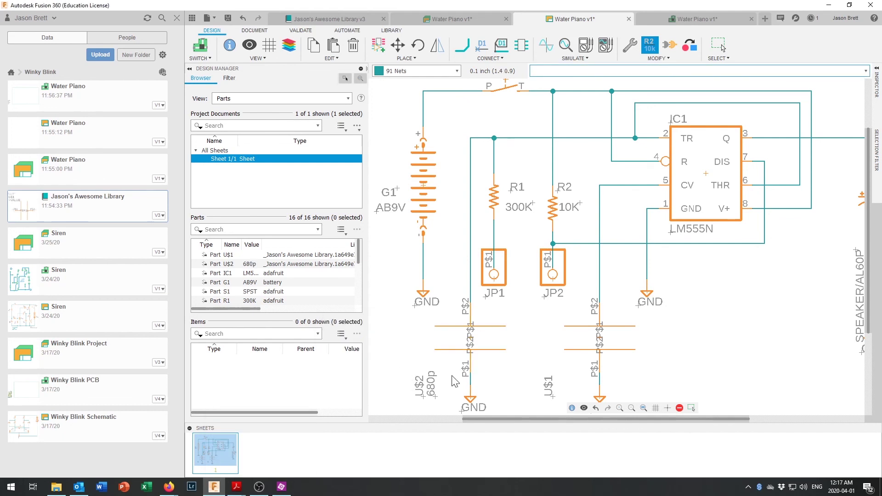
# - Turn capacitor U$2's name and 680p labels horizontal and stack them beside its plates on the battery side
pyautogui.rightClick(436, 398)
pyautogui.click(453, 445)
pyautogui.rightClick(426, 396)
pyautogui.click(451, 444)
pyautogui.click(425, 398)
pyautogui.click(425, 398)
pyautogui.press('Escape')
pyautogui.moveTo(424, 397); pyautogui.dragTo(423, 350)
# - Set capacitor U$1's value to 10n and arrange its name and value labels horizontally beside its plates
pyautogui.moveTo(554, 399); pyautogui.dragTo(551, 339)
pyautogui.rightClick(552, 340)
pyautogui.rightClick(601, 343)
pyautogui.click(630, 231)
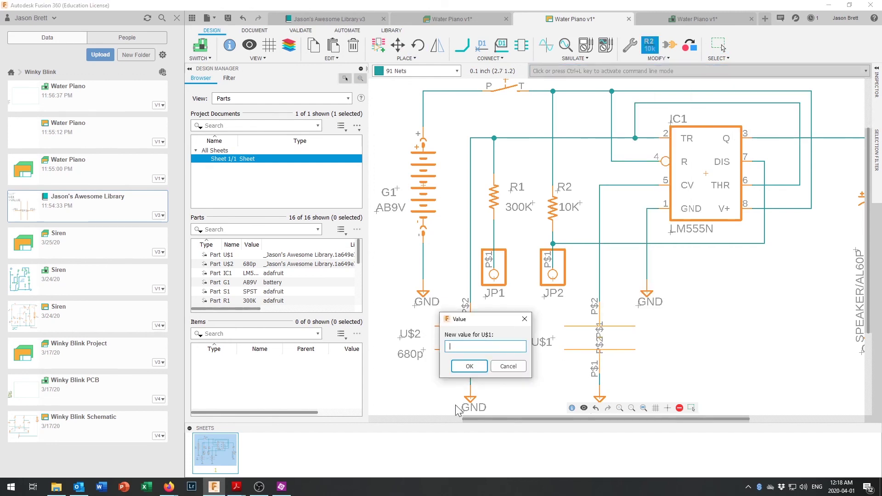
pyautogui.write('10n')
pyautogui.click(469, 367)
pyautogui.rightClick(560, 386)
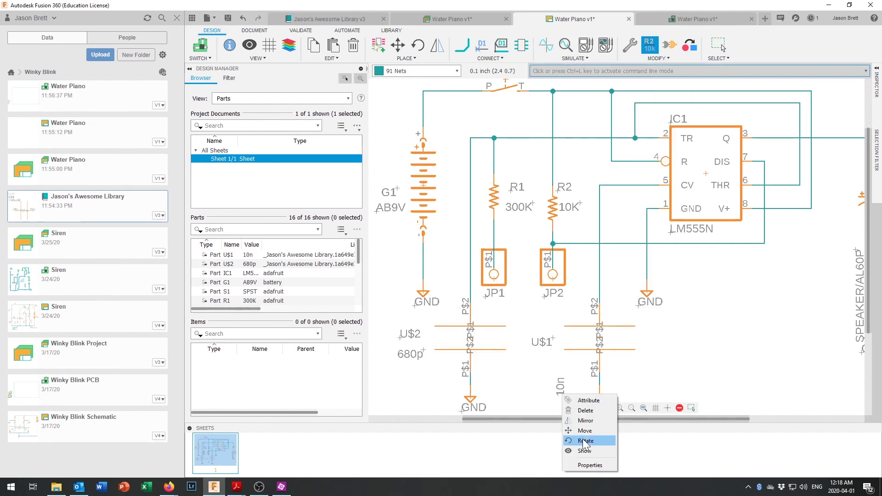
pyautogui.click(581, 437)
# - Delete the SPEAKER/AL60P value label and turn the SP1 and C1 name labels horizontal beside their parts
pyautogui.scroll(-3, 436, 356)
pyautogui.scroll(2, 679, 350)
pyautogui.scroll(-1, 679, 351)
pyautogui.moveTo(740, 257); pyautogui.dragTo(723, 257)
pyautogui.rightClick(722, 258)
pyautogui.click(748, 278)
pyautogui.click(772, 260)
pyautogui.hotkey('ctrl', 'z')
pyautogui.rightClick(773, 254)
pyautogui.click(797, 302)
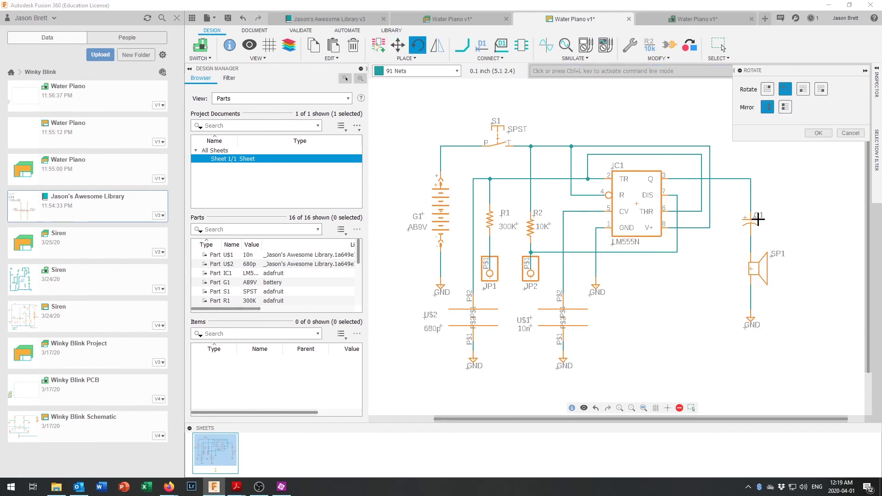
pyautogui.click(819, 134)
# - Set capacitor C1's value to 10u and place the value label horizontally beneath its name
pyautogui.rightClick(744, 213)
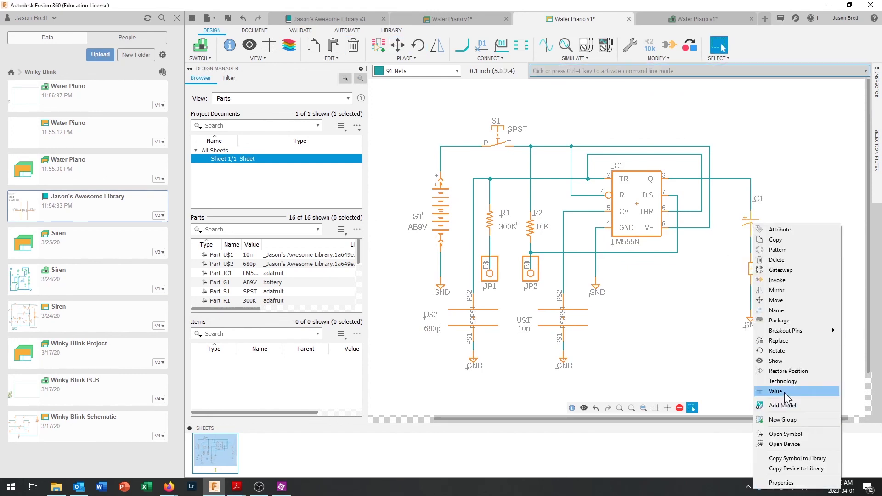
pyautogui.click(785, 393)
pyautogui.write('10')
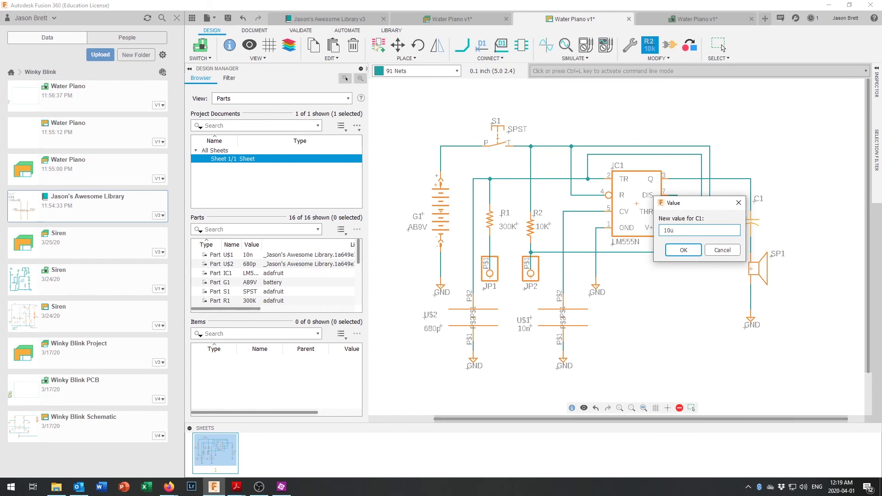
pyautogui.write('u')
pyautogui.press('Return')
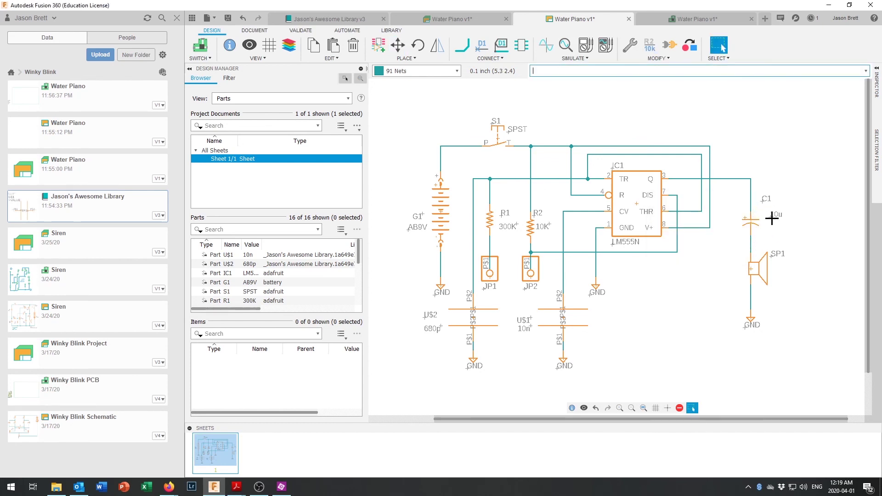
pyautogui.scroll(-1, 655, 337)
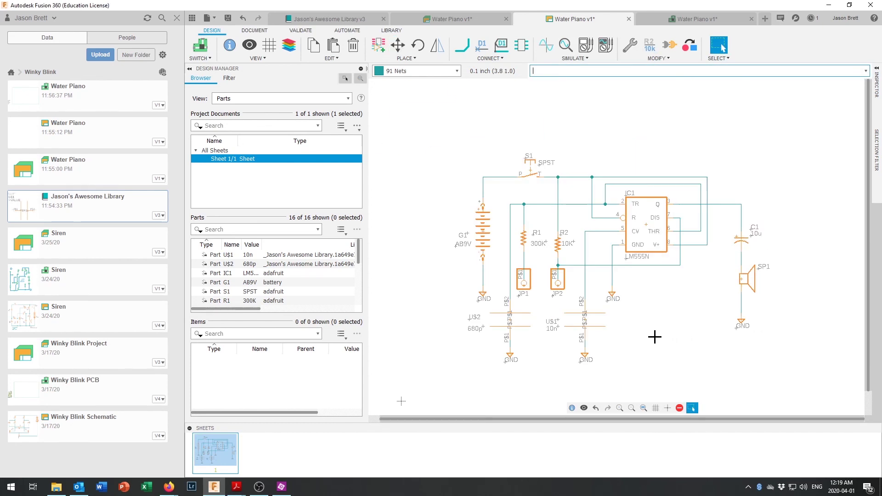
pyautogui.scroll(1, 644, 339)
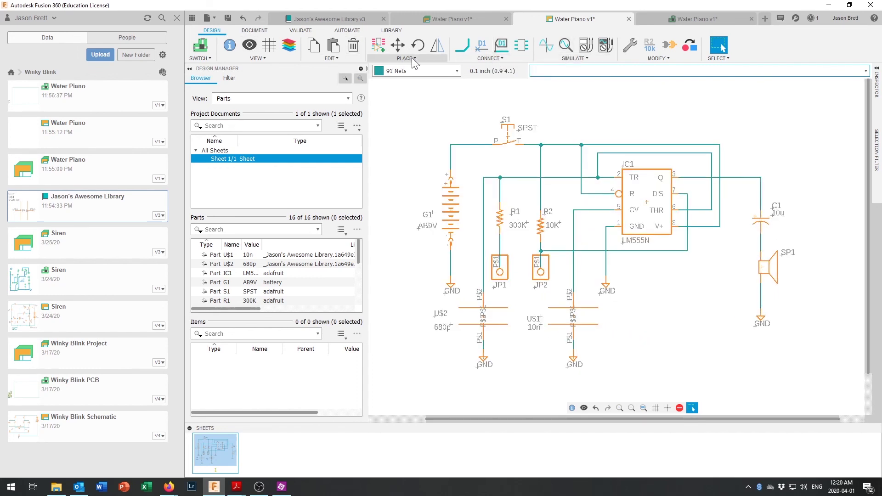
# - Compose a three-line text with the title Water Piano, the author's name and March 2020, at size 0.1
pyautogui.click(255, 30)
pyautogui.click(406, 45)
pyautogui.write('Water Piano')
pyautogui.press('Return')
pyautogui.write('J. Brett March 2020')
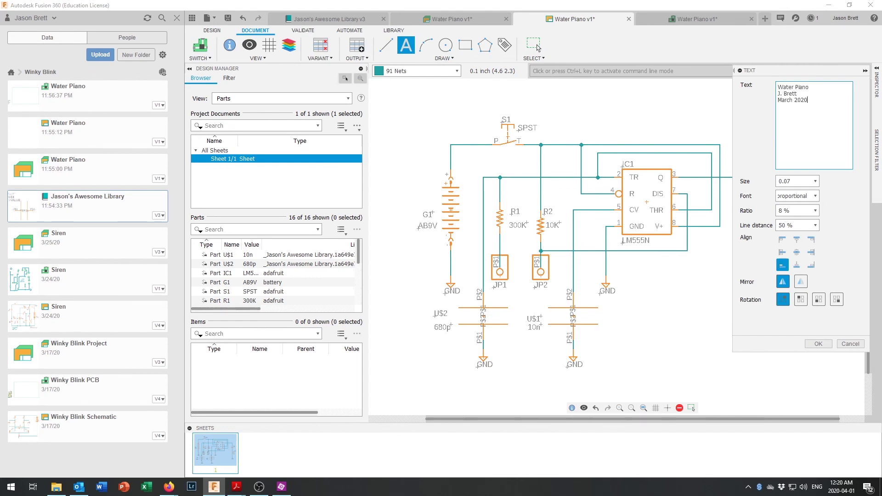
pyautogui.click(805, 182)
pyautogui.click(798, 252)
# - Place the three-line title text in the empty area between capacitor U$1 and the speaker's ground, and finish adding text
pyautogui.click(818, 343)
pyautogui.click(408, 47)
pyautogui.write('Water Piano')
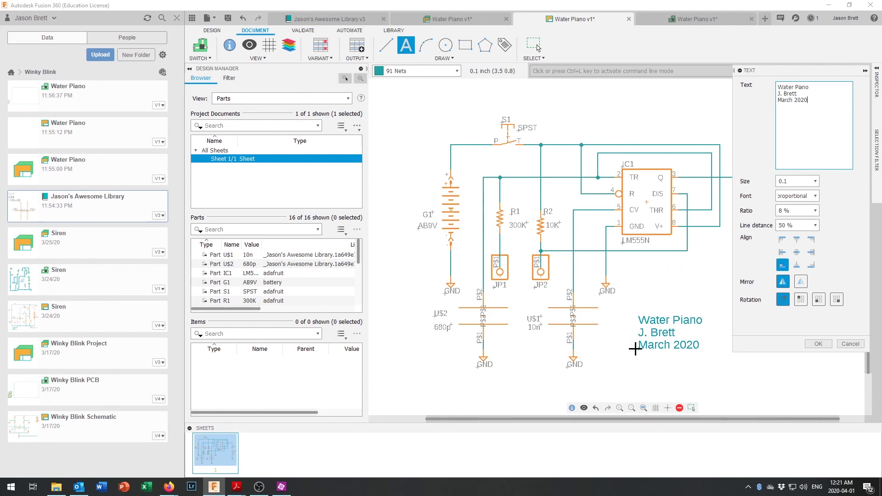
pyautogui.click(654, 357)
pyautogui.click(818, 344)
pyautogui.scroll(-1, 826, 354)
pyautogui.scroll(1, 766, 383)
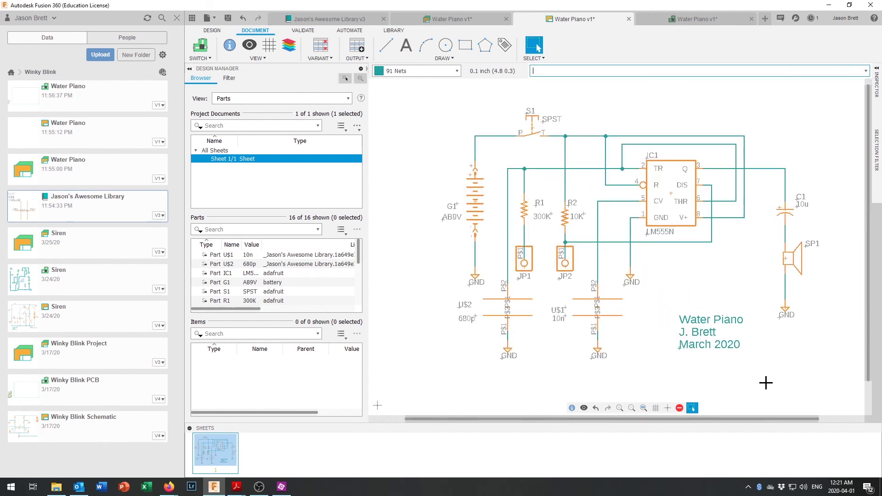
# - Save the Water Piano schematic as a new version with the description User Saved
pyautogui.click(259, 487)
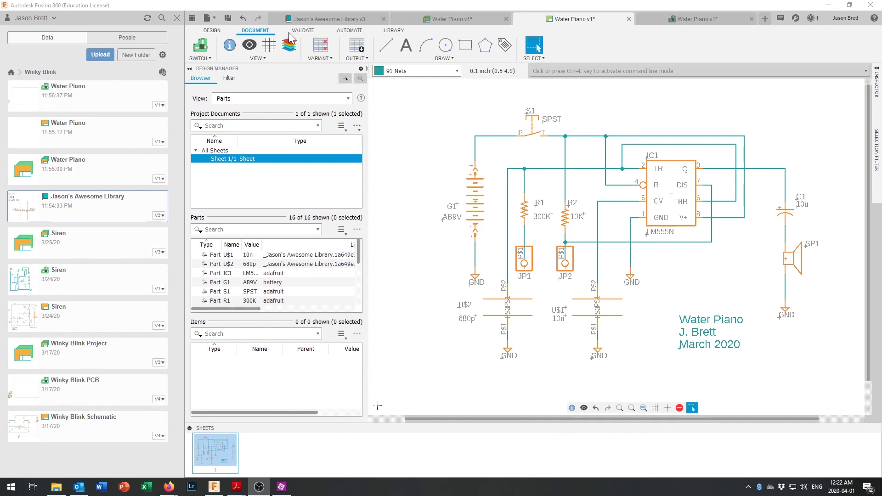
pyautogui.click(210, 19)
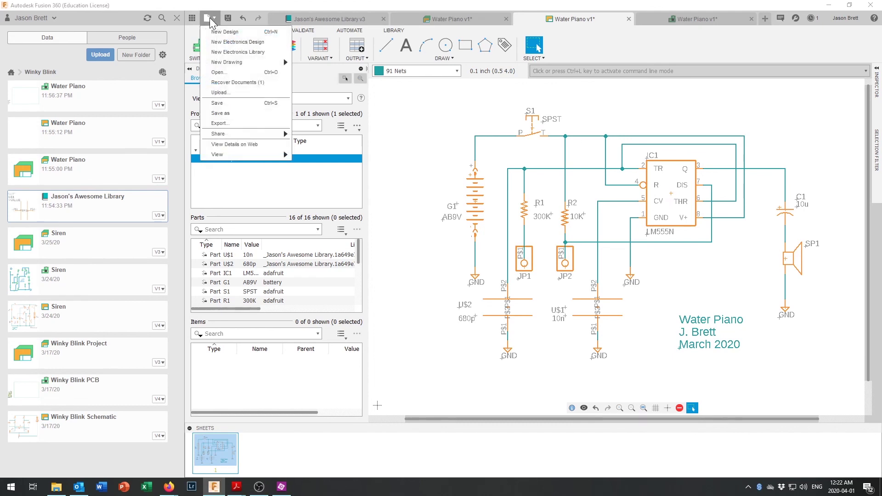
pyautogui.click(221, 104)
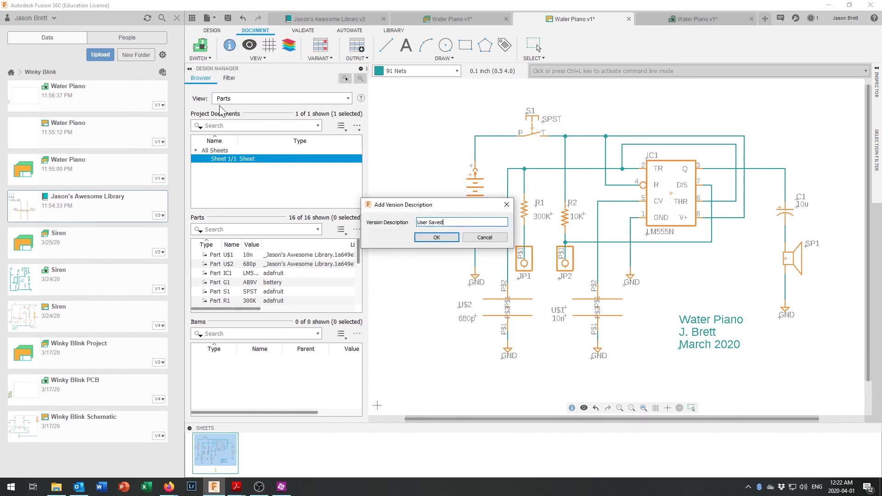
pyautogui.click(437, 238)
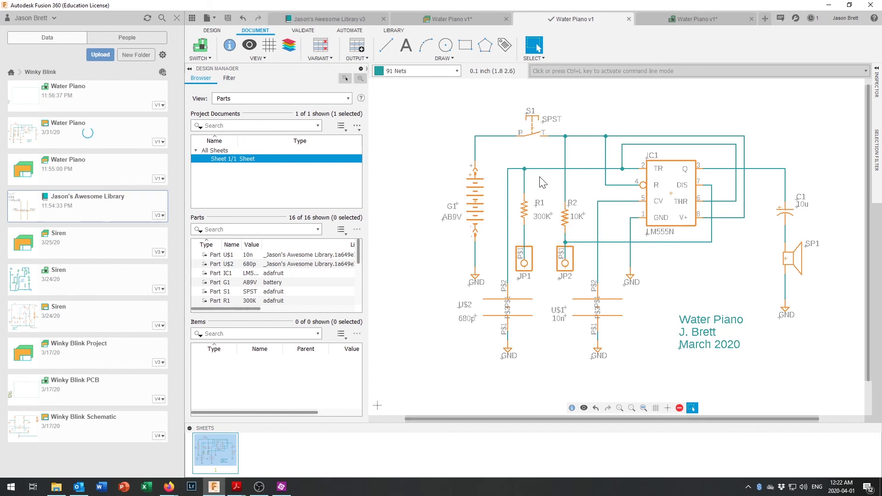
# - In the Water Piano PCB document, move all the component footprints together from outside the board outline to the middle of the board
pyautogui.click(459, 20)
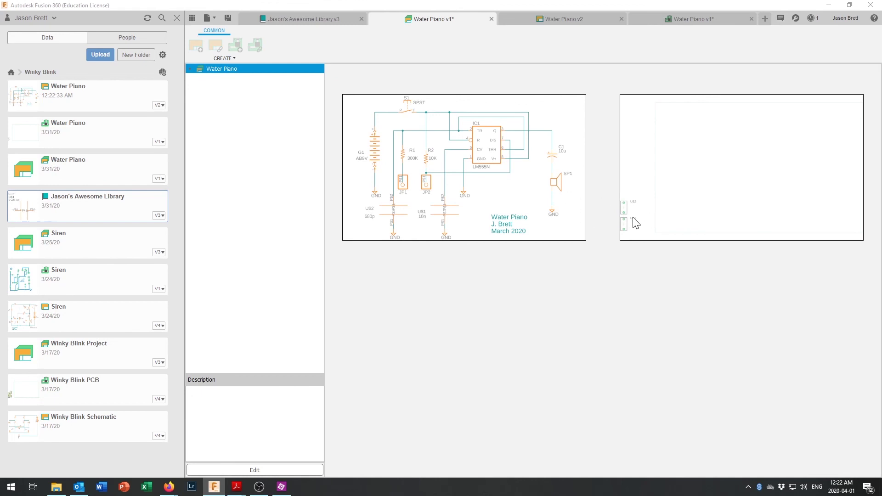
pyautogui.click(701, 21)
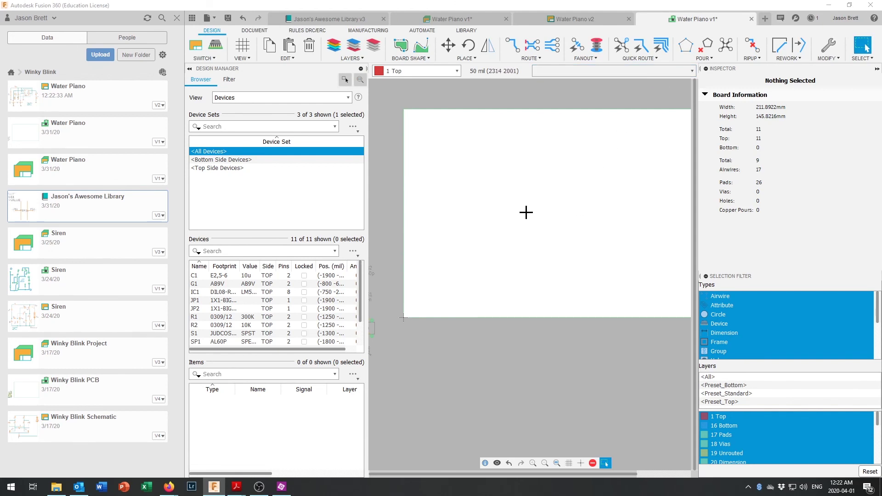
pyautogui.scroll(-3, 445, 265)
pyautogui.scroll(1, 406, 325)
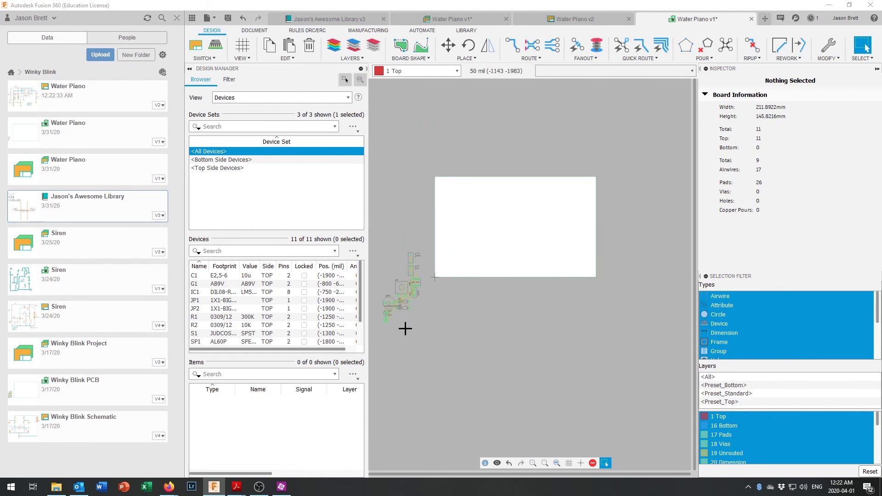
pyautogui.moveTo(379, 236); pyautogui.dragTo(431, 345)
pyautogui.press('m')
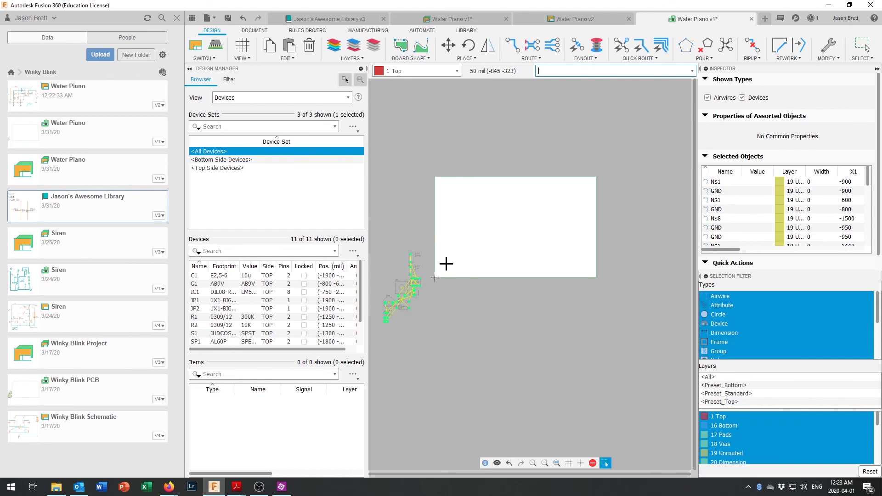
pyautogui.click(513, 229)
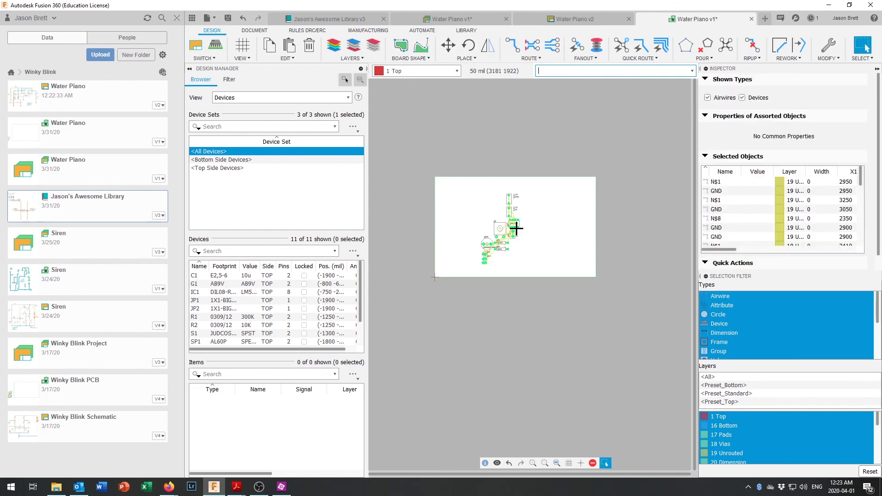
pyautogui.scroll(3, 514, 229)
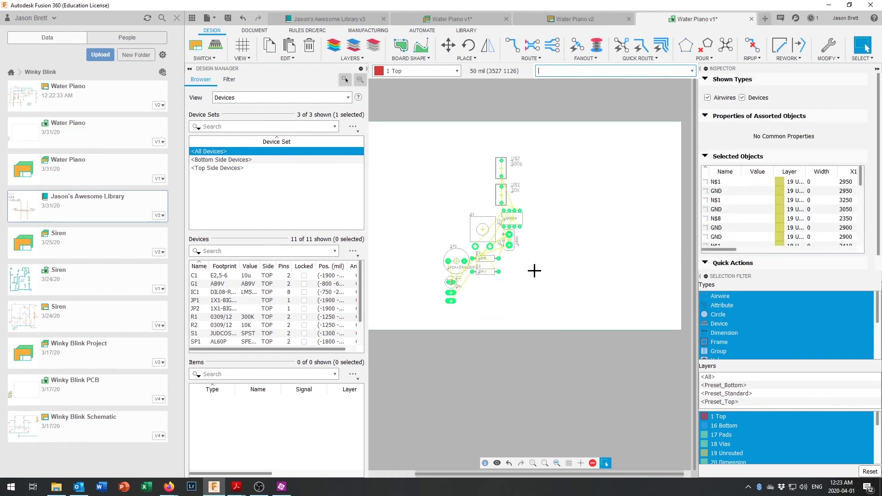